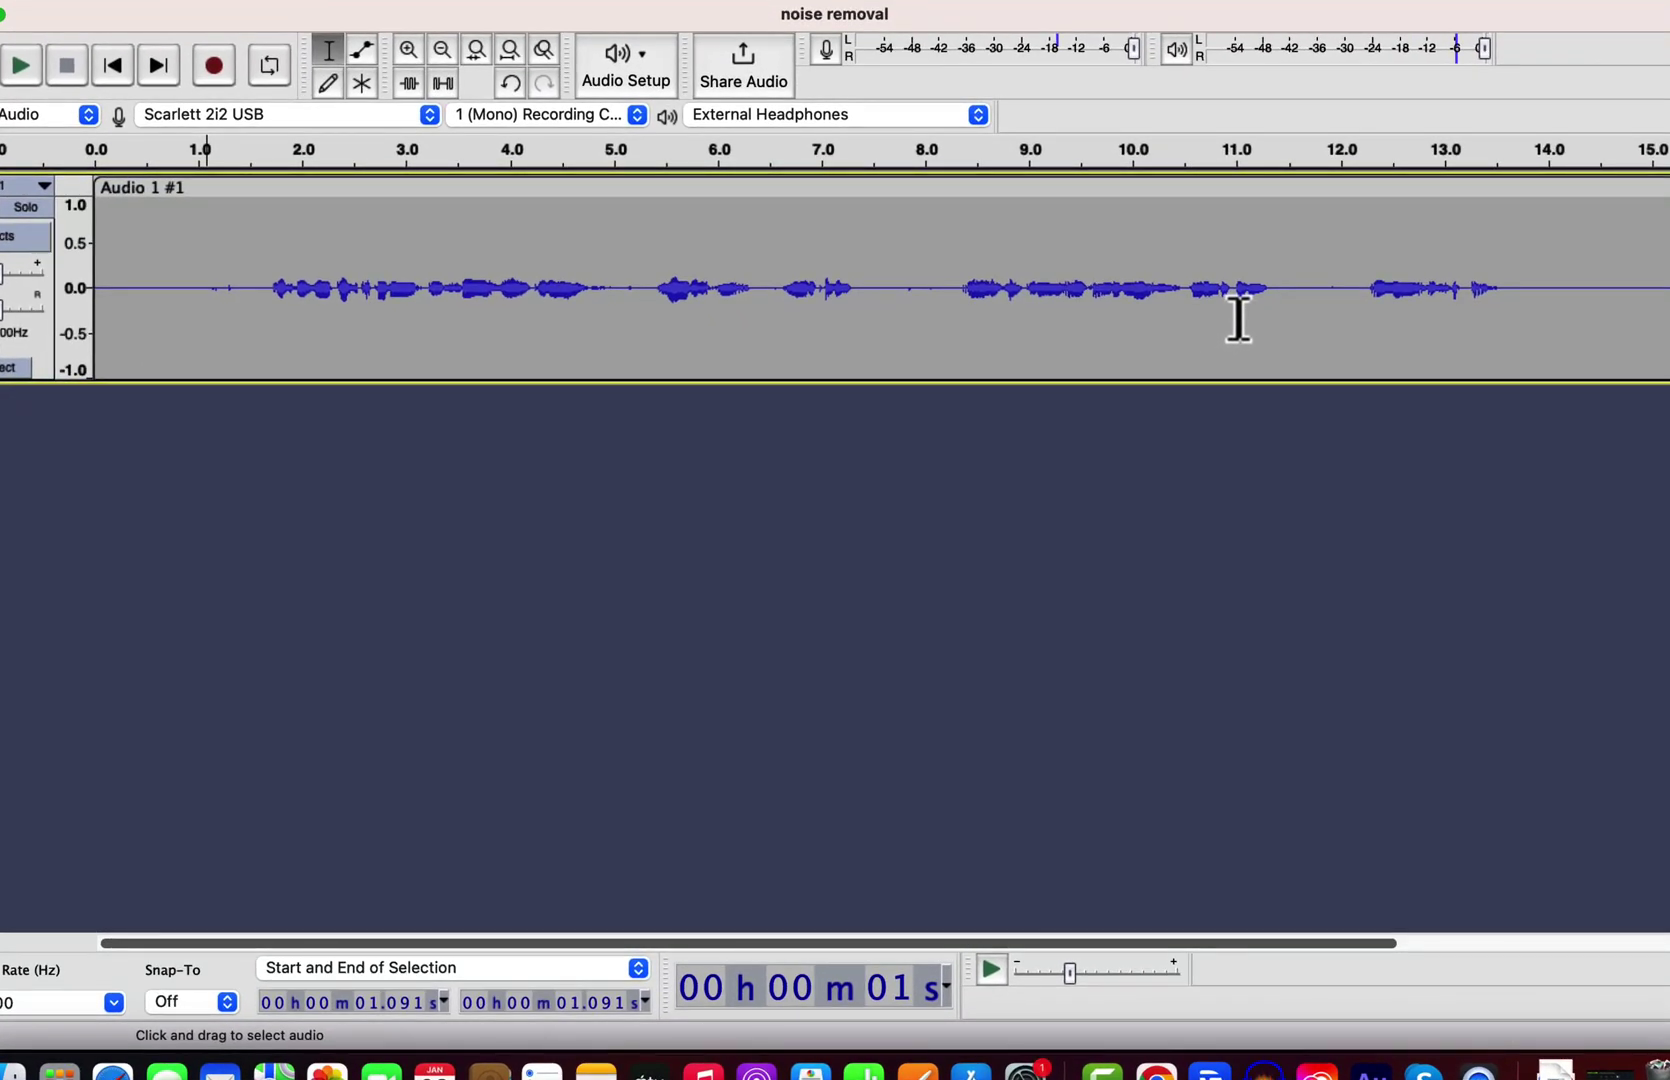
Play the noisy original, then duplicate it into a second track and solo the copy.
{"action": "left_click", "coordinate": [105, 272]}
{"action": "key", "text": "space"}
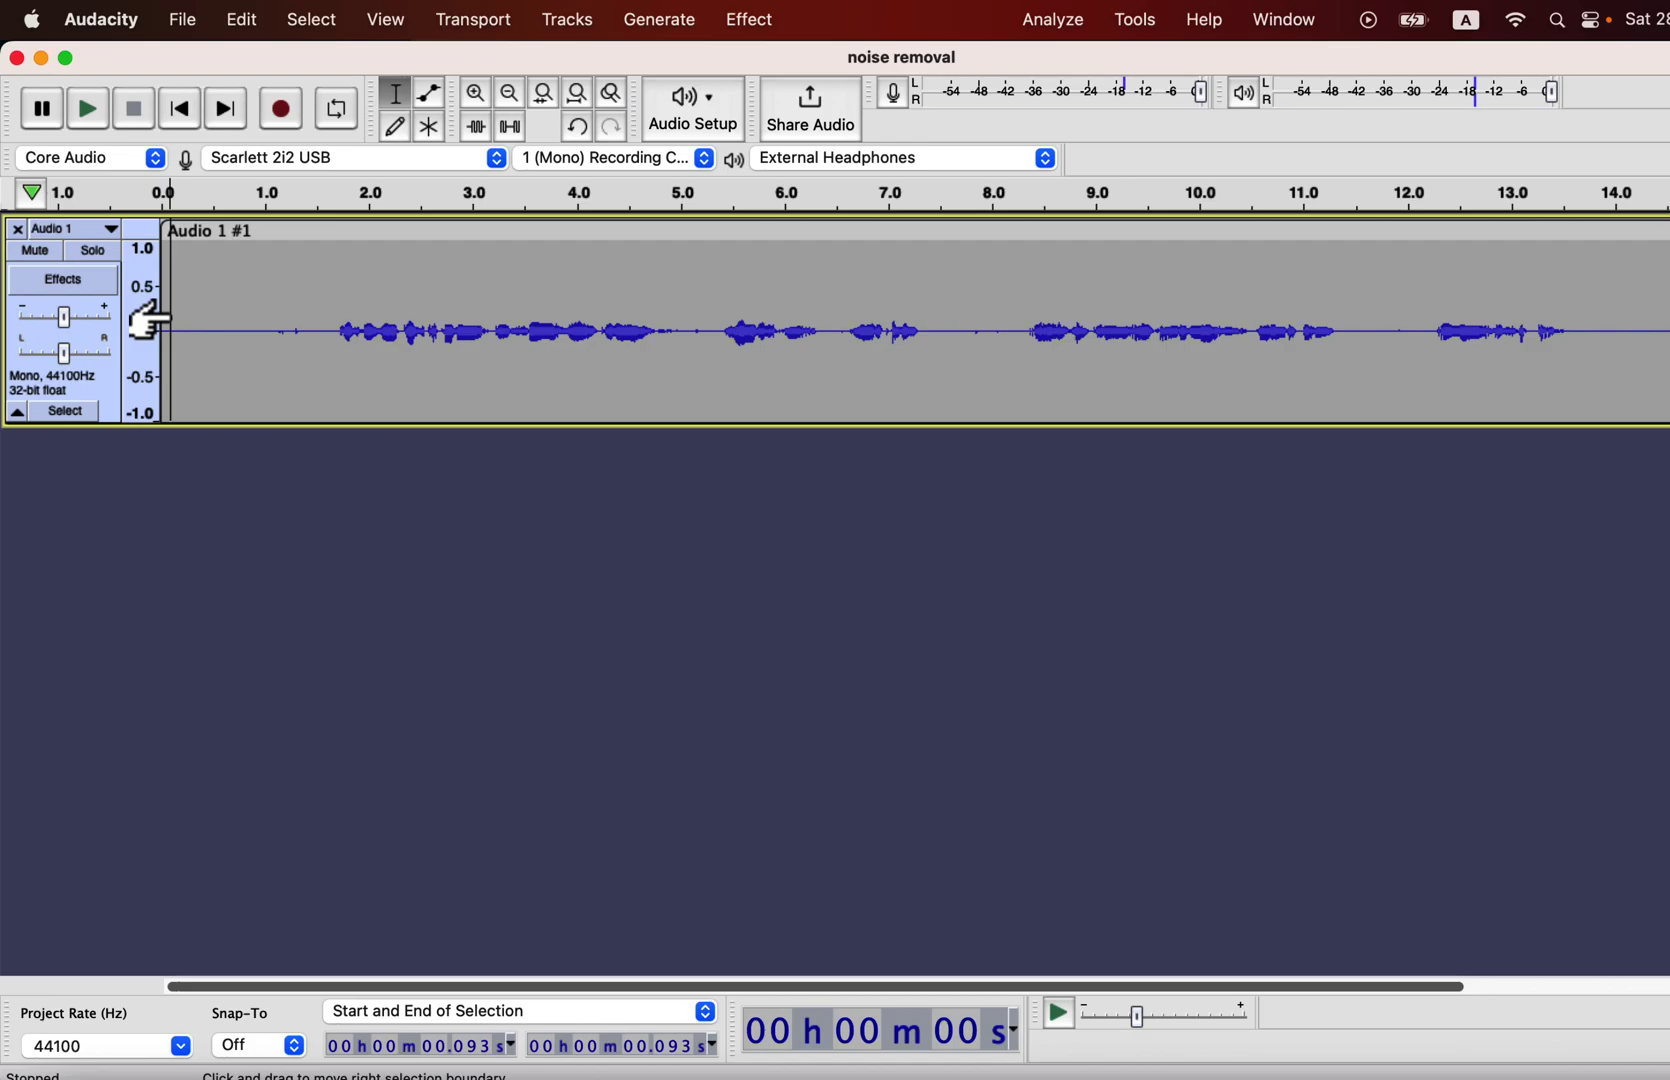
{"action": "key", "text": "super+a"}
{"action": "key", "text": "super+d"}
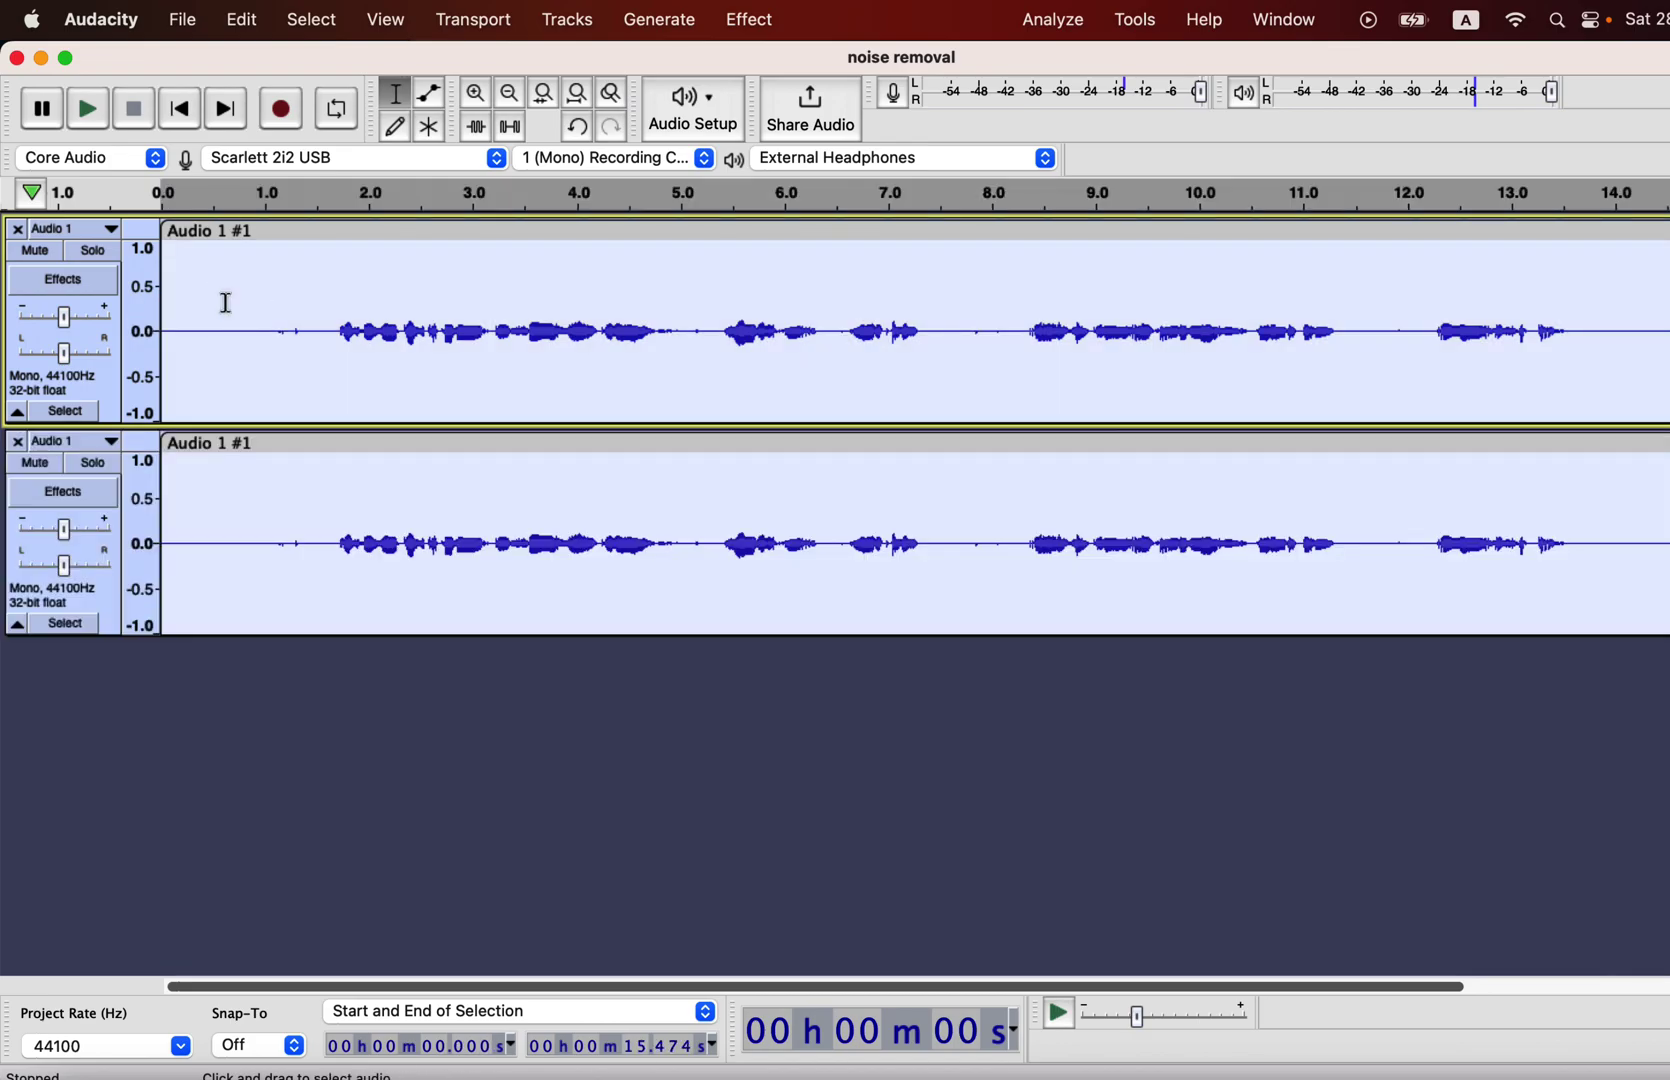
{"action": "left_click", "coordinate": [82, 459]}
Apply Normalize to the whole duplicate clip to make it much louder.
{"action": "double_click", "coordinate": [340, 520]}
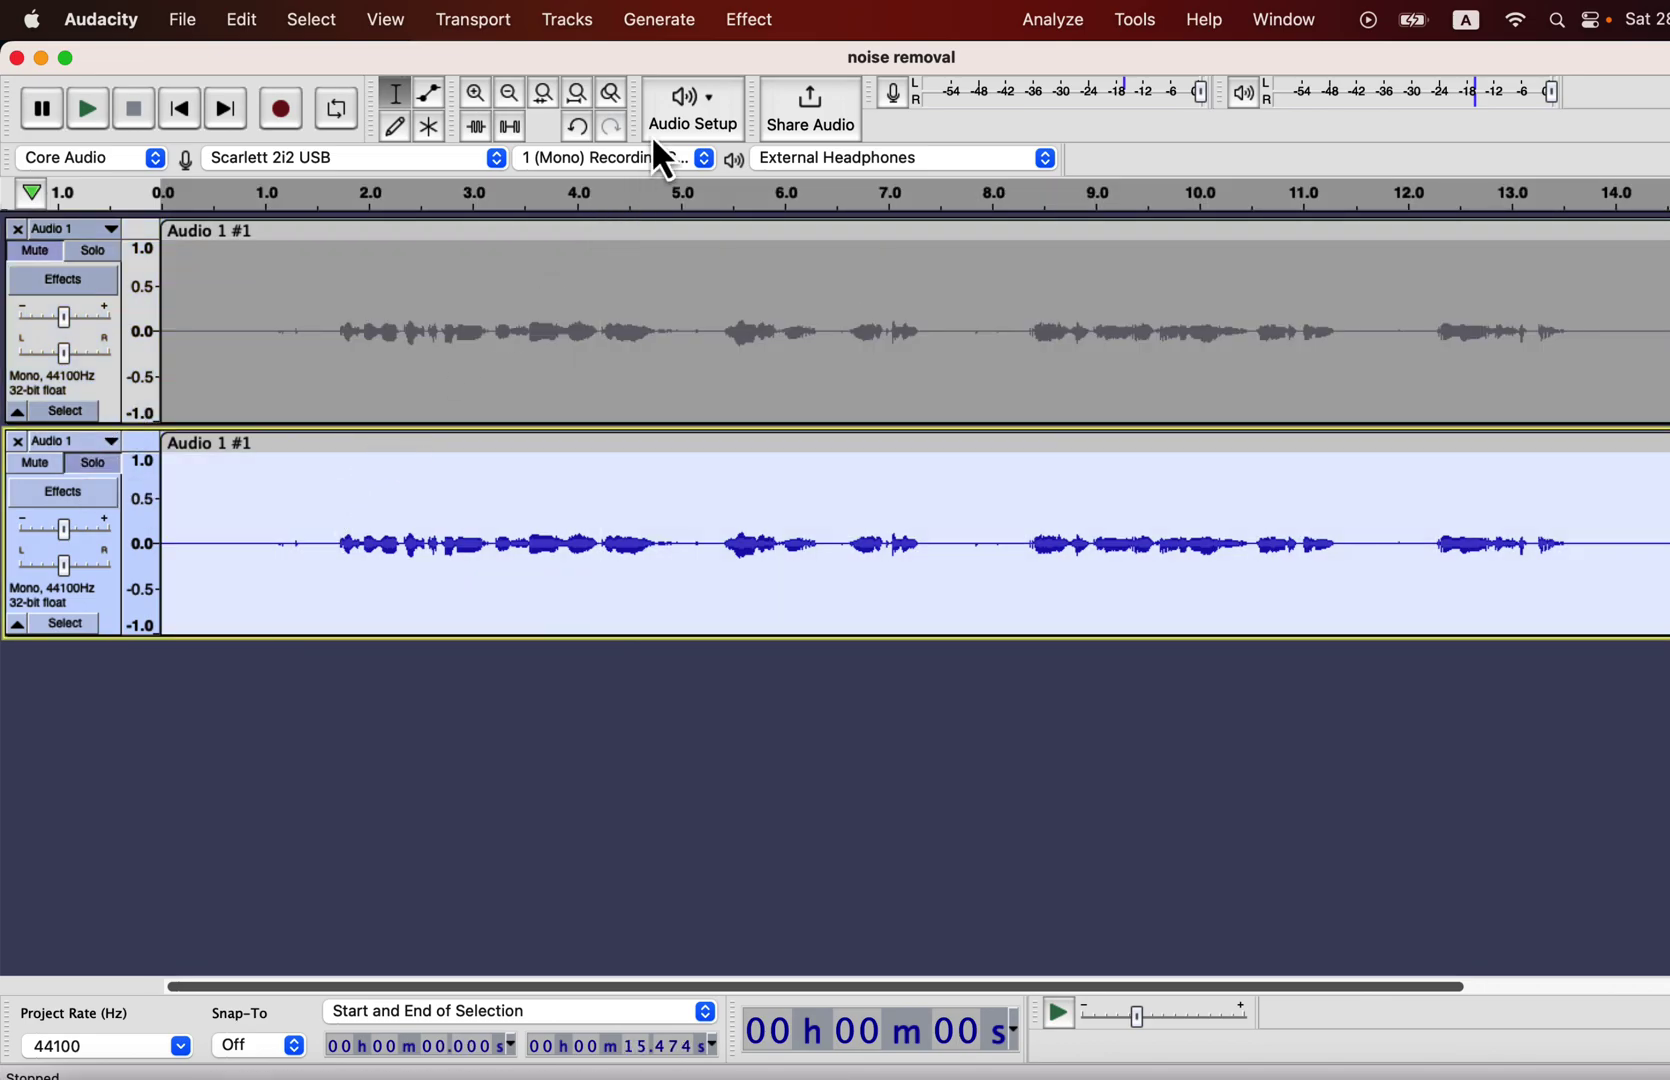
{"action": "left_click", "coordinate": [750, 20]}
{"action": "mouse_move", "coordinate": [779, 185]}
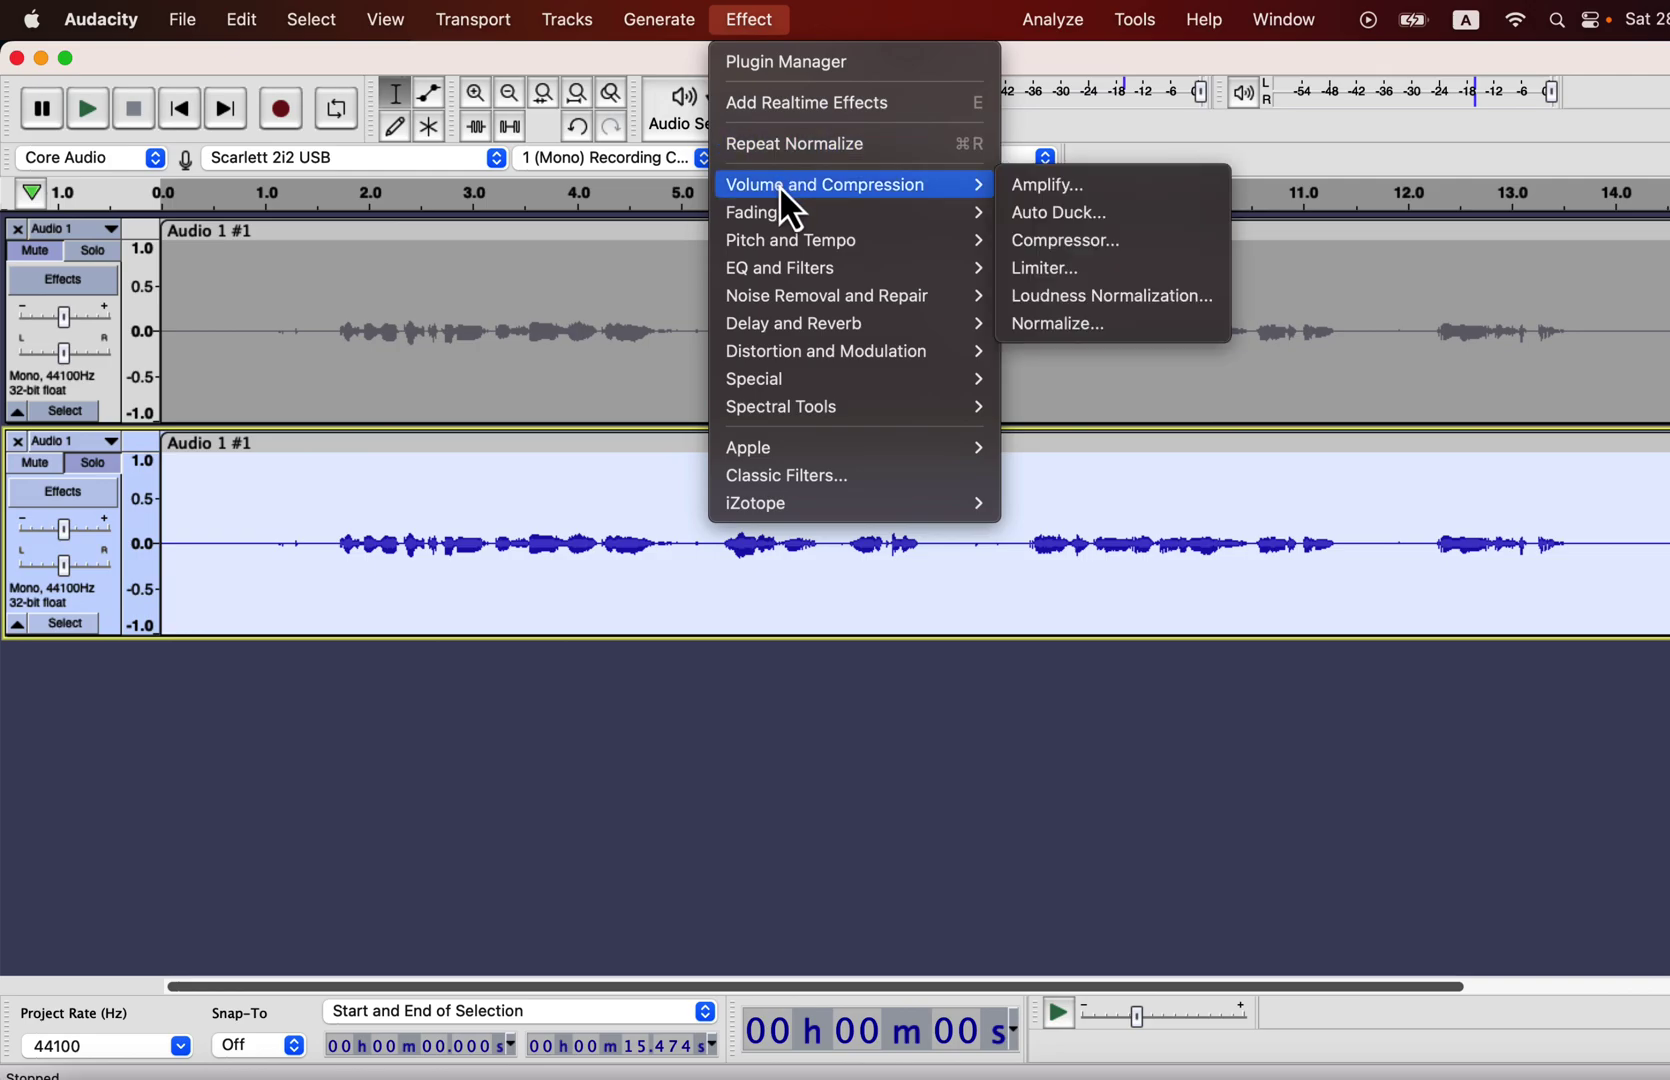
{"action": "left_click", "coordinate": [1019, 320]}
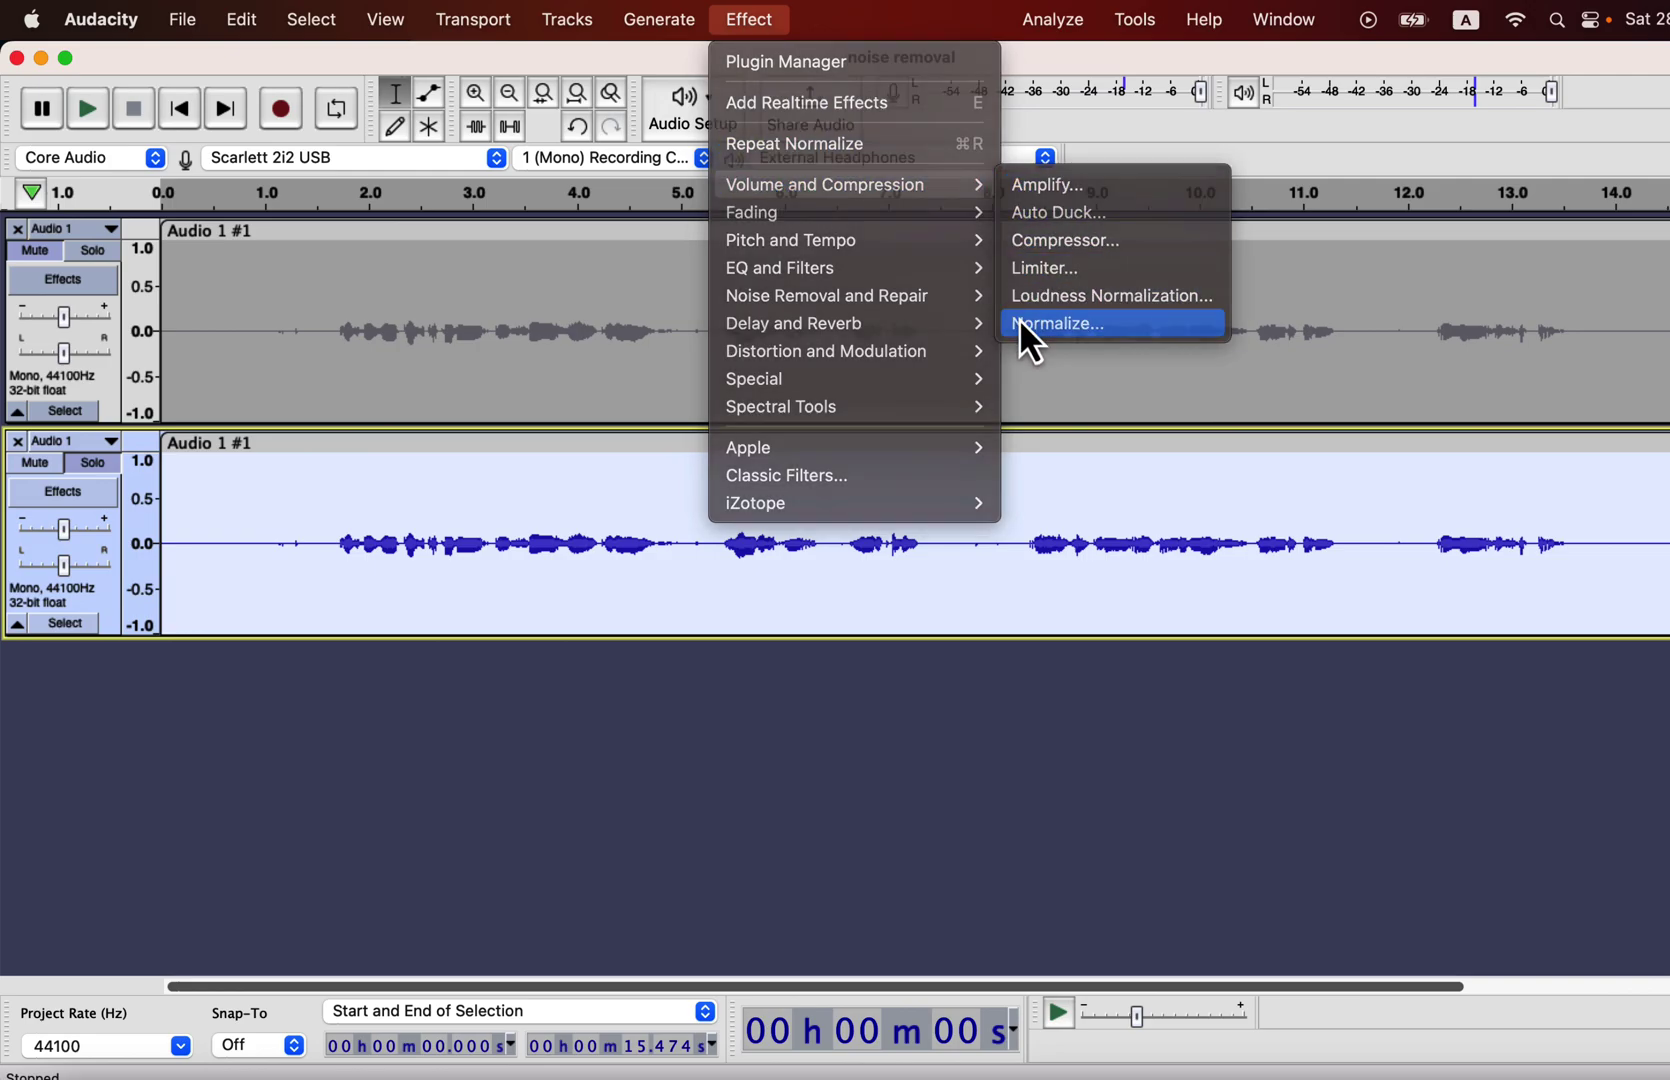
{"action": "left_click", "coordinate": [1033, 524]}
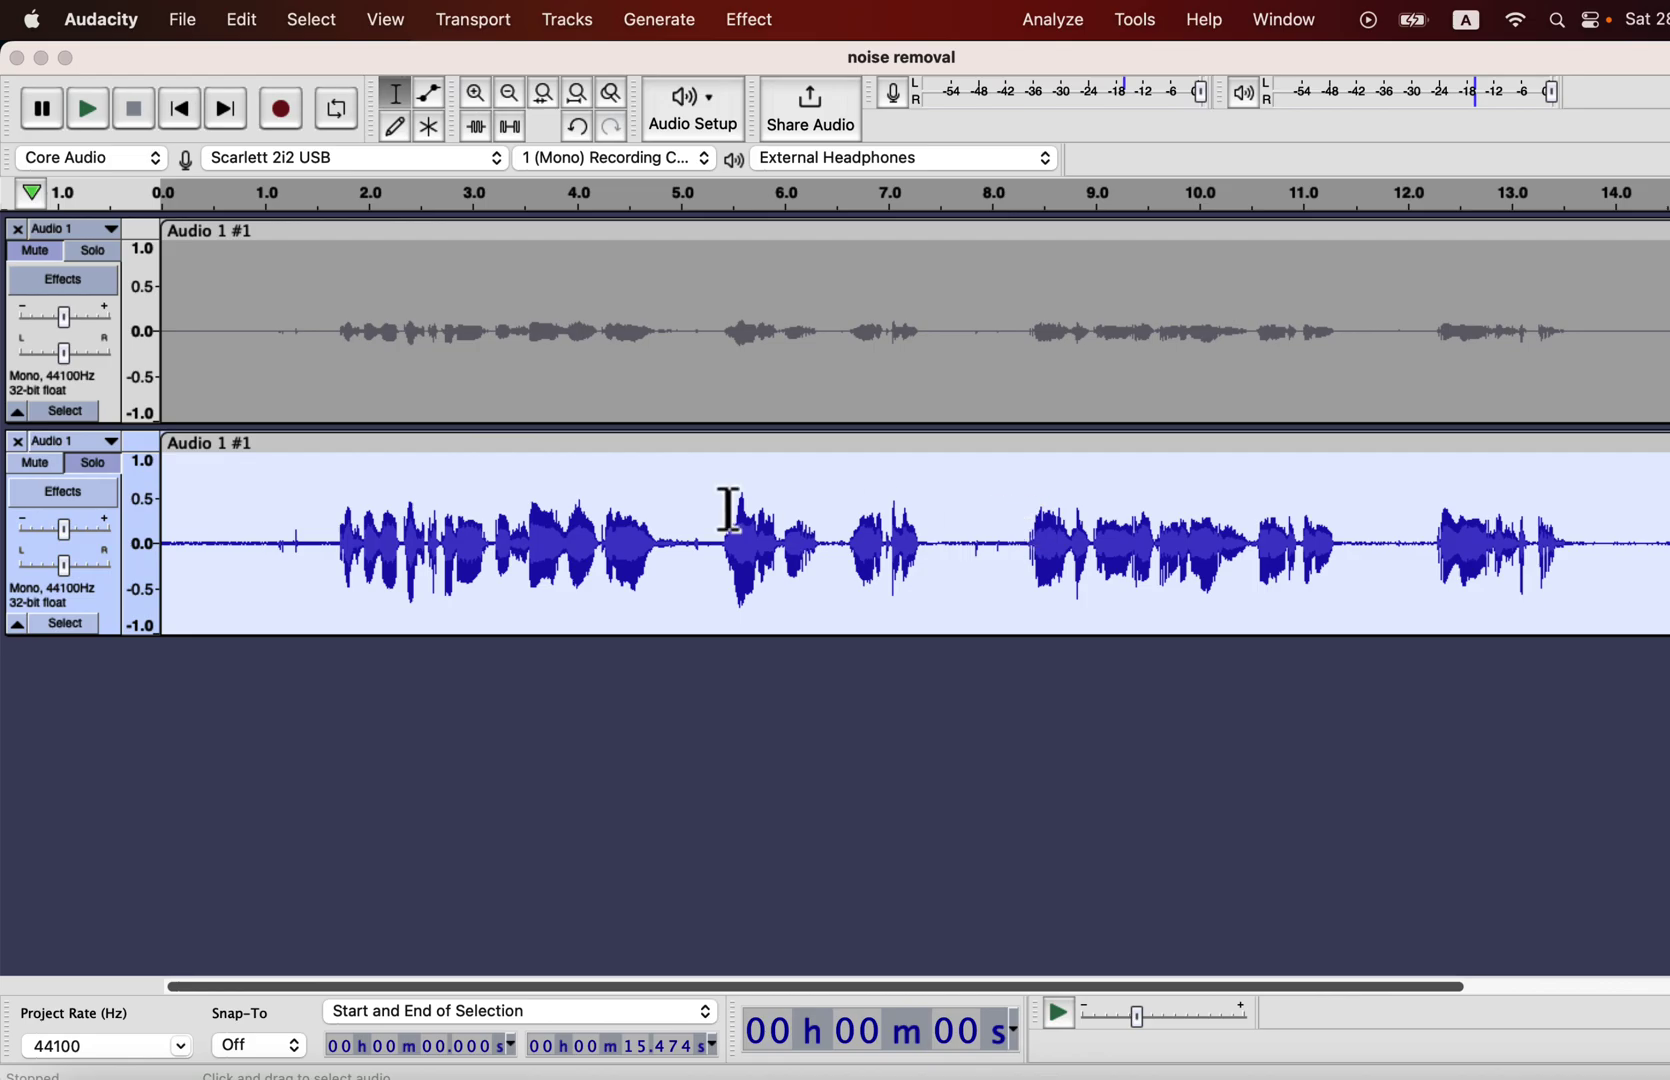
{"action": "left_click", "coordinate": [170, 543]}
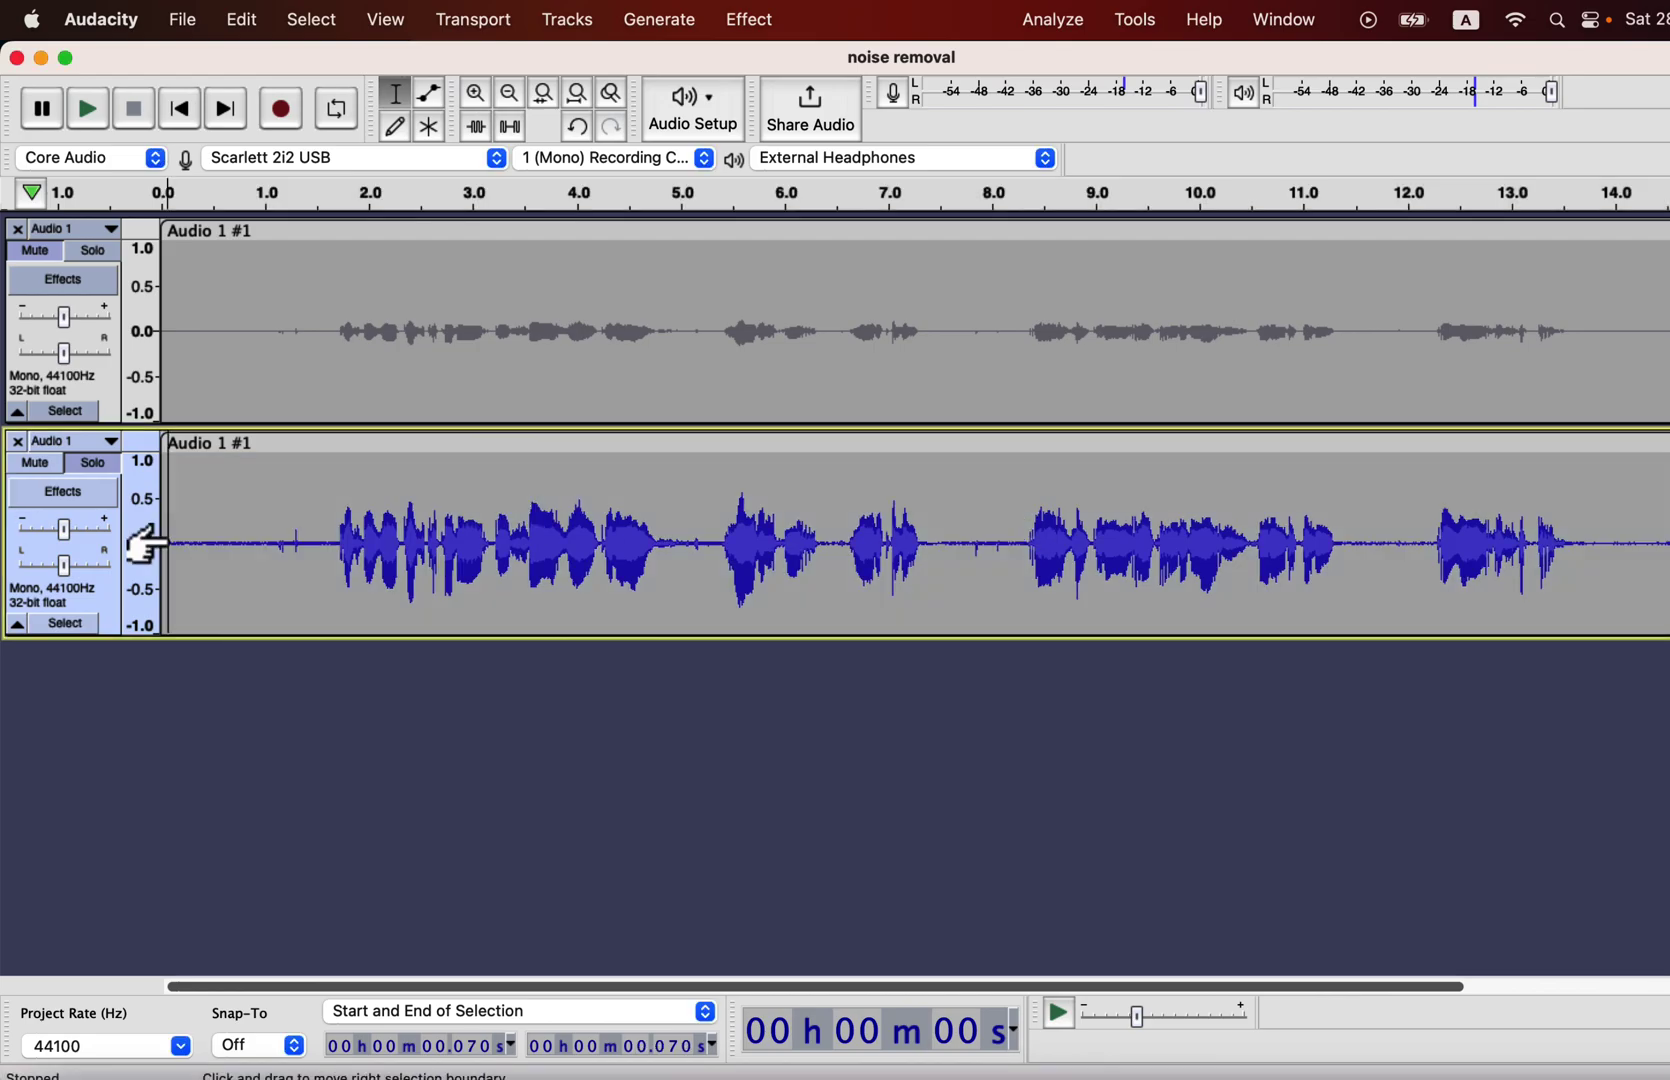
{"action": "key", "text": "space"}
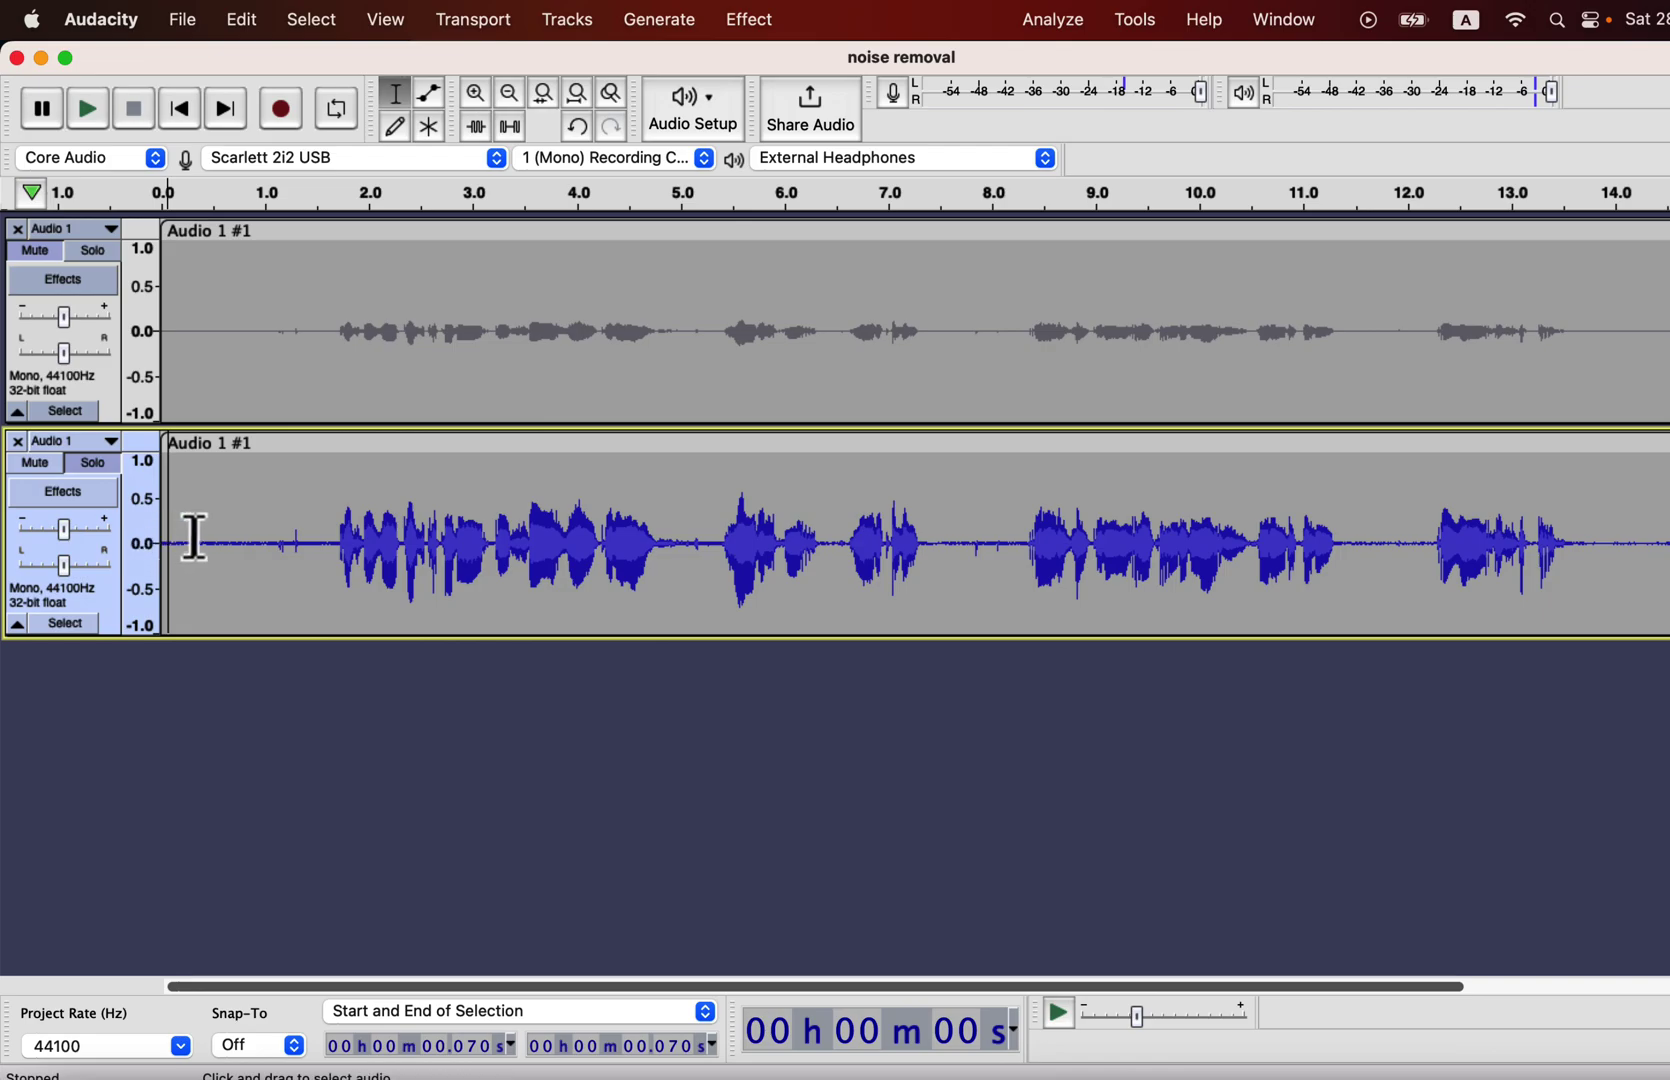
{"action": "left_click_drag", "start_coordinate": [323, 548], "coordinate": [331, 548]}
{"action": "left_click", "coordinate": [165, 546], "text": "shift"}
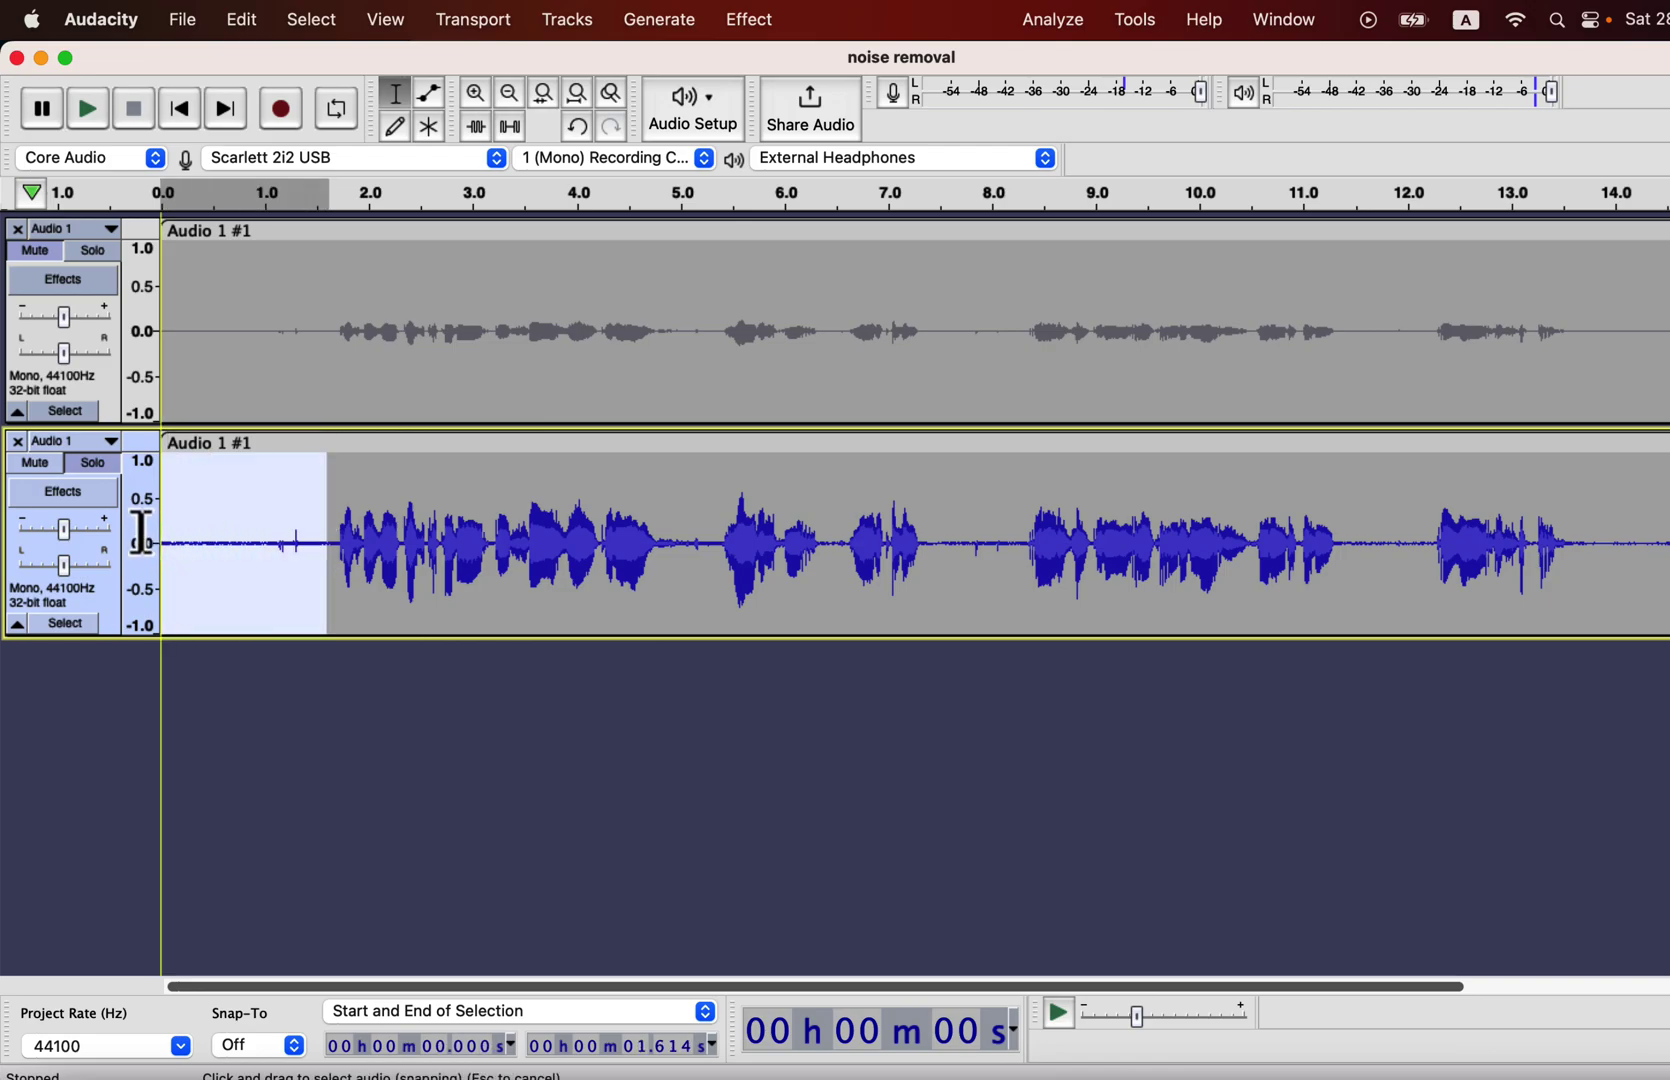
{"action": "key", "text": "space"}
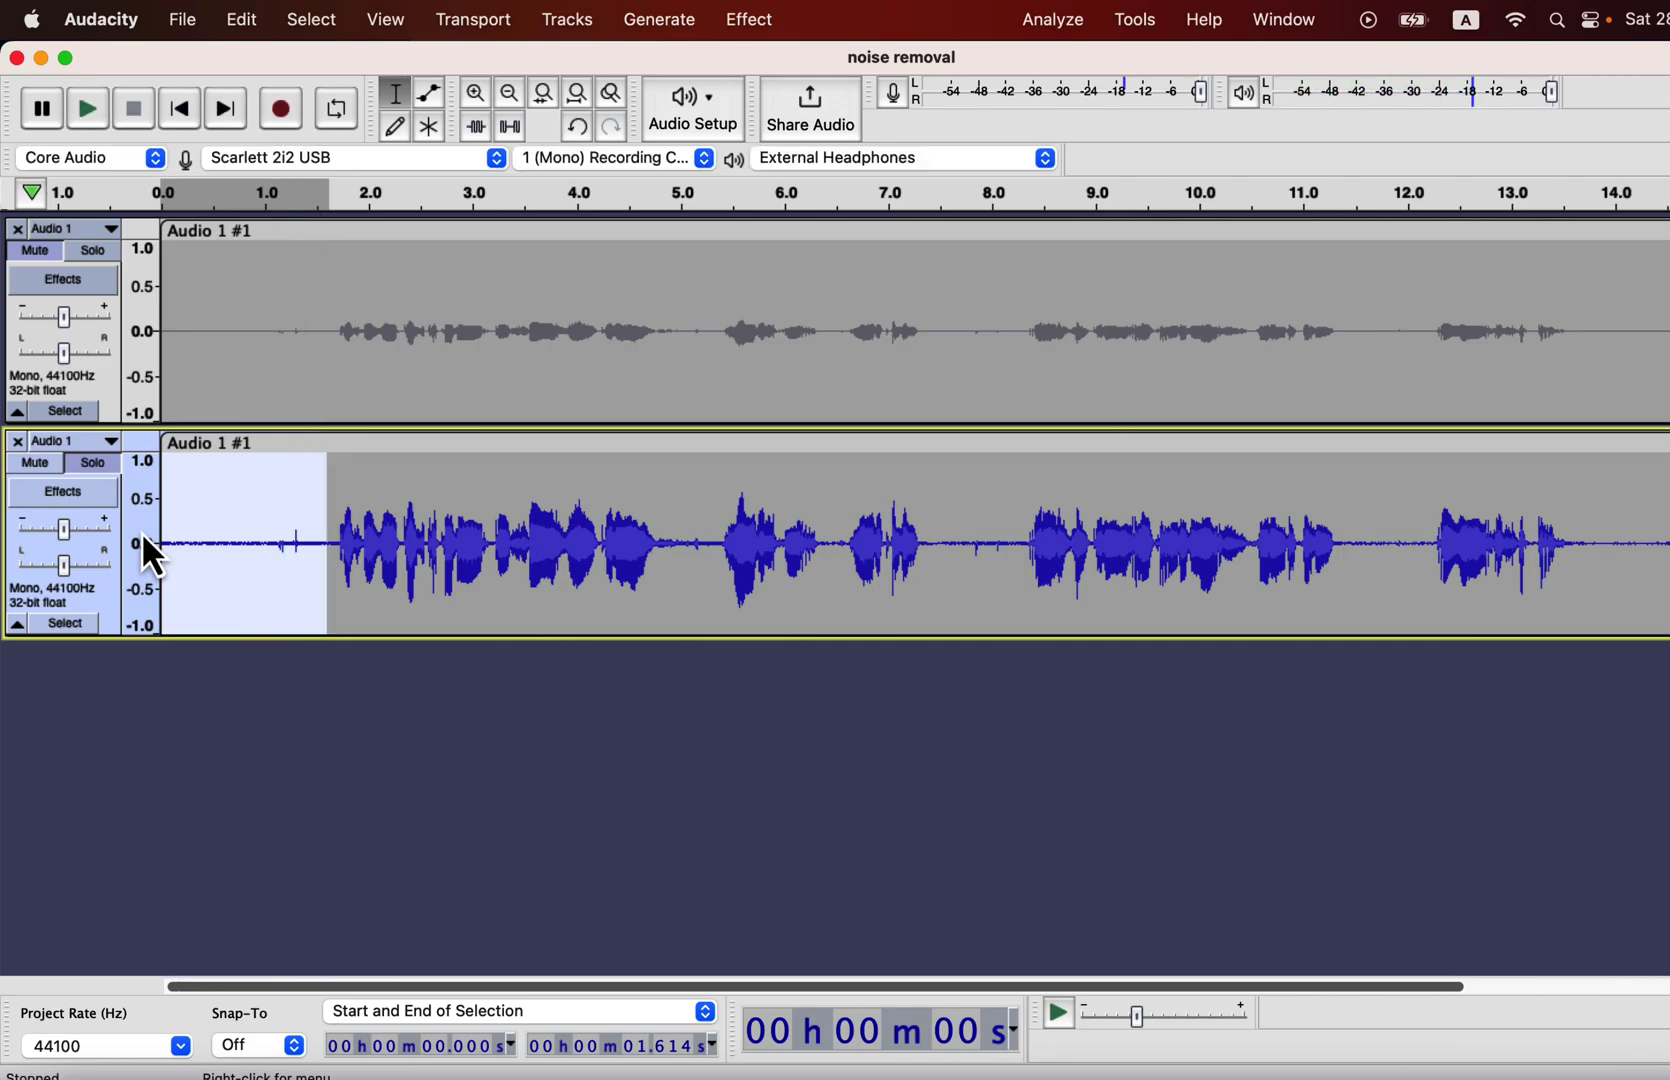
Solo and select the original noisy track, then start exporting it as WAV.
{"action": "left_click", "coordinate": [99, 252]}
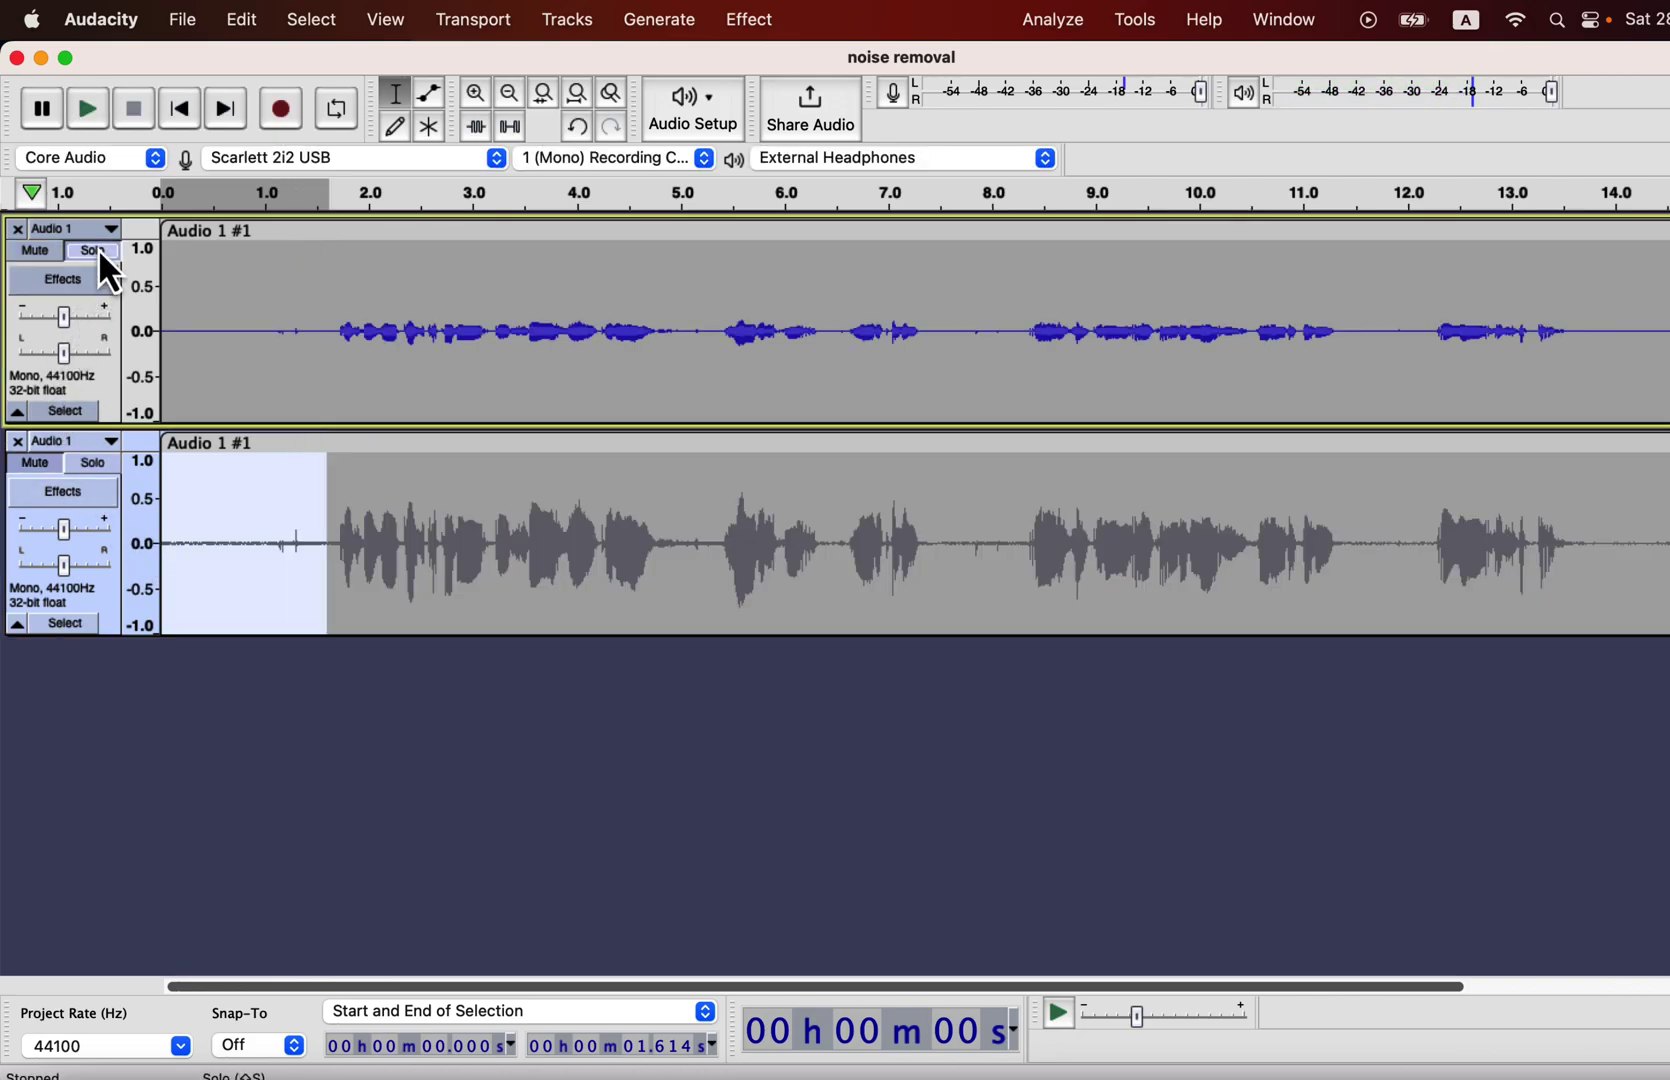
{"action": "double_click", "coordinate": [373, 317]}
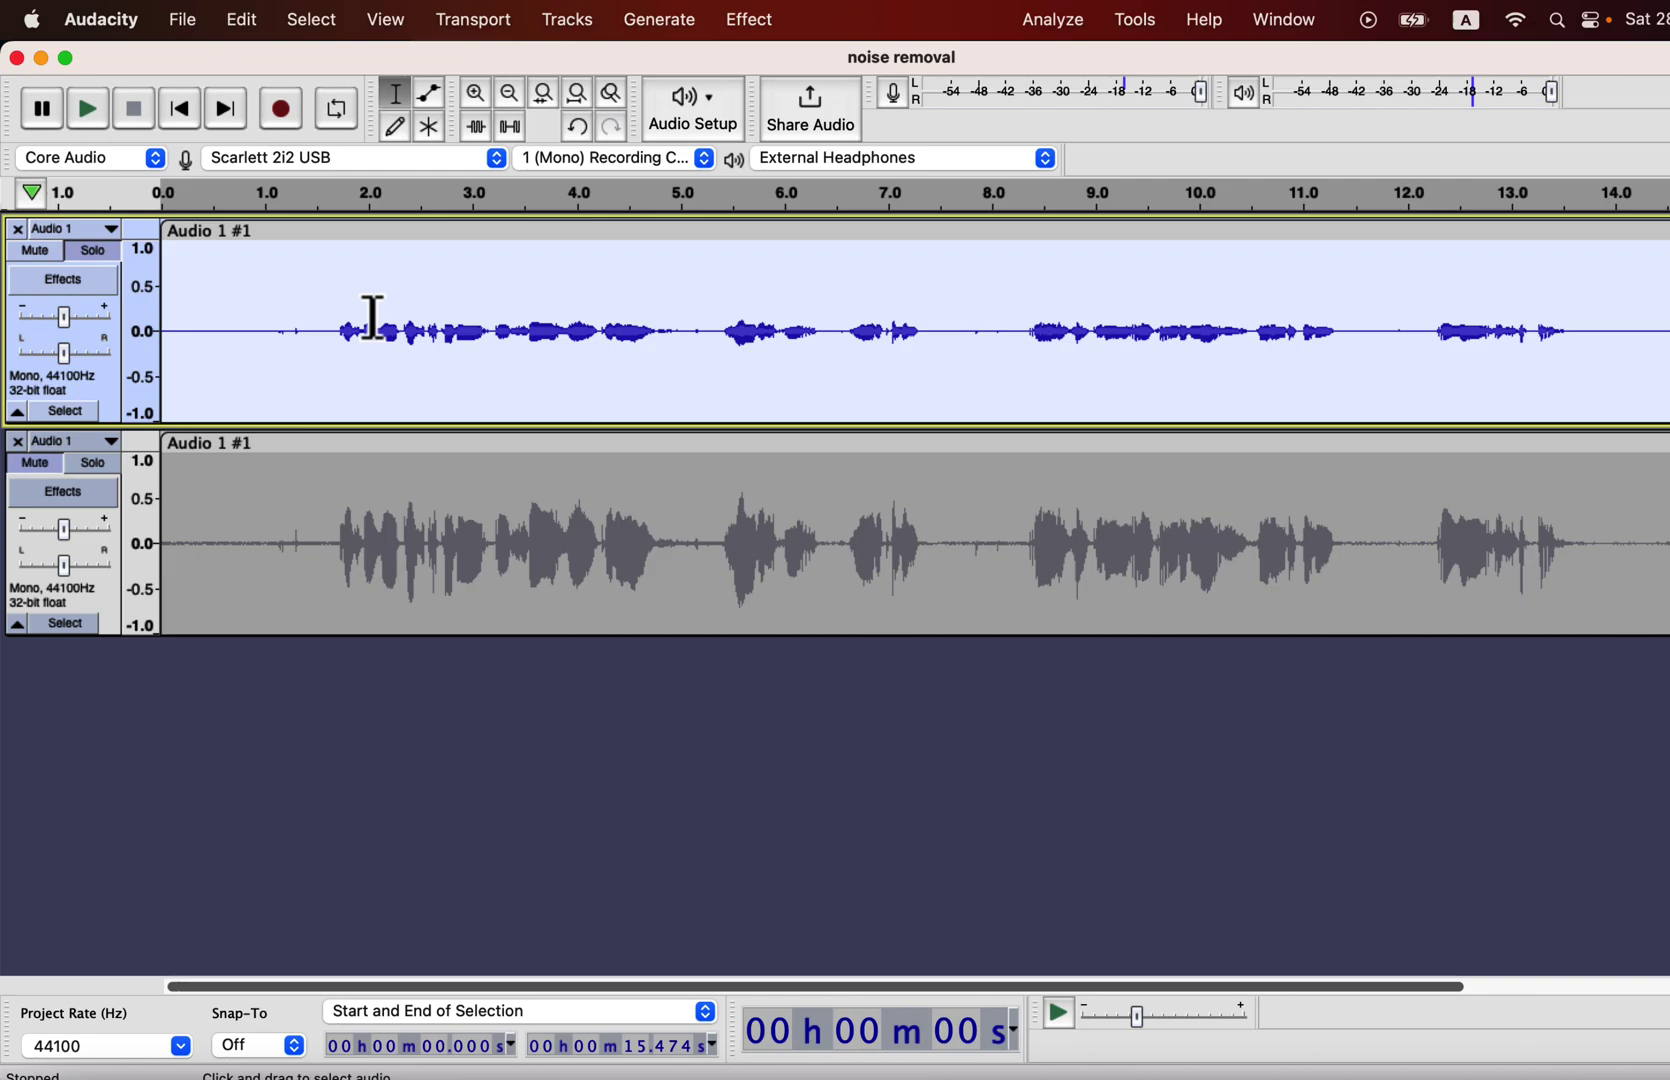
{"action": "left_click", "coordinate": [183, 20]}
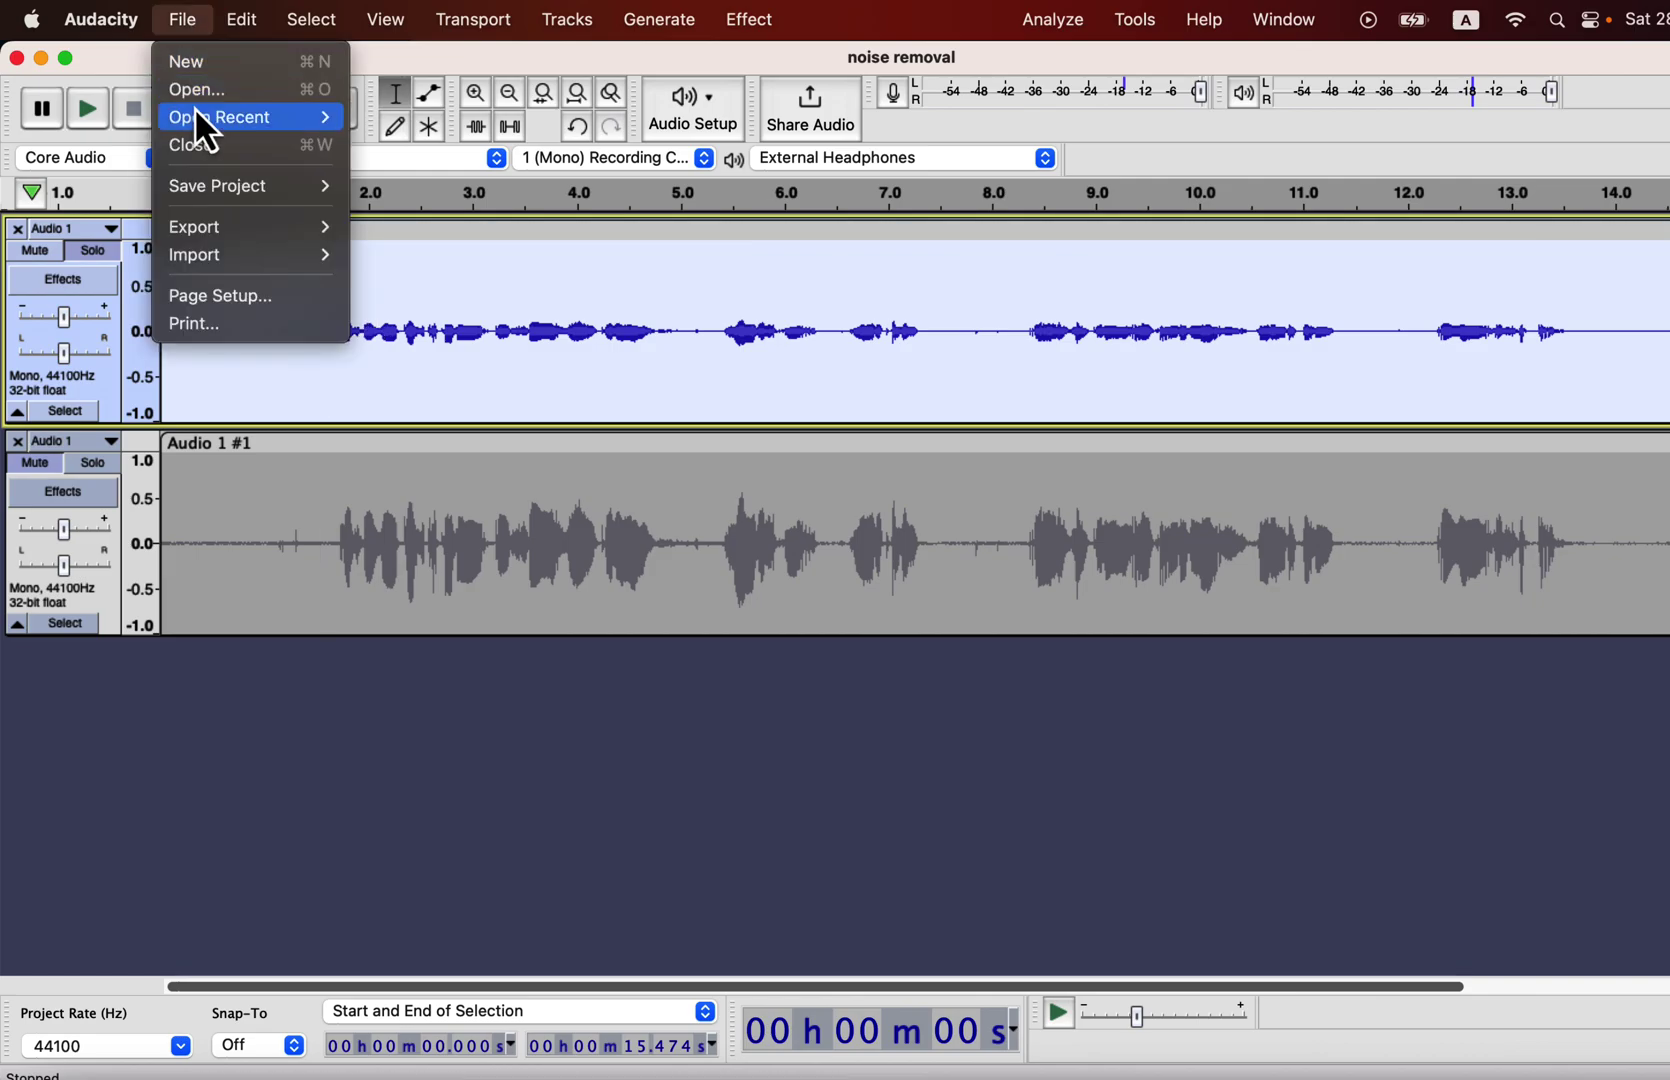
{"action": "mouse_move", "coordinate": [210, 227]}
{"action": "left_click", "coordinate": [392, 262]}
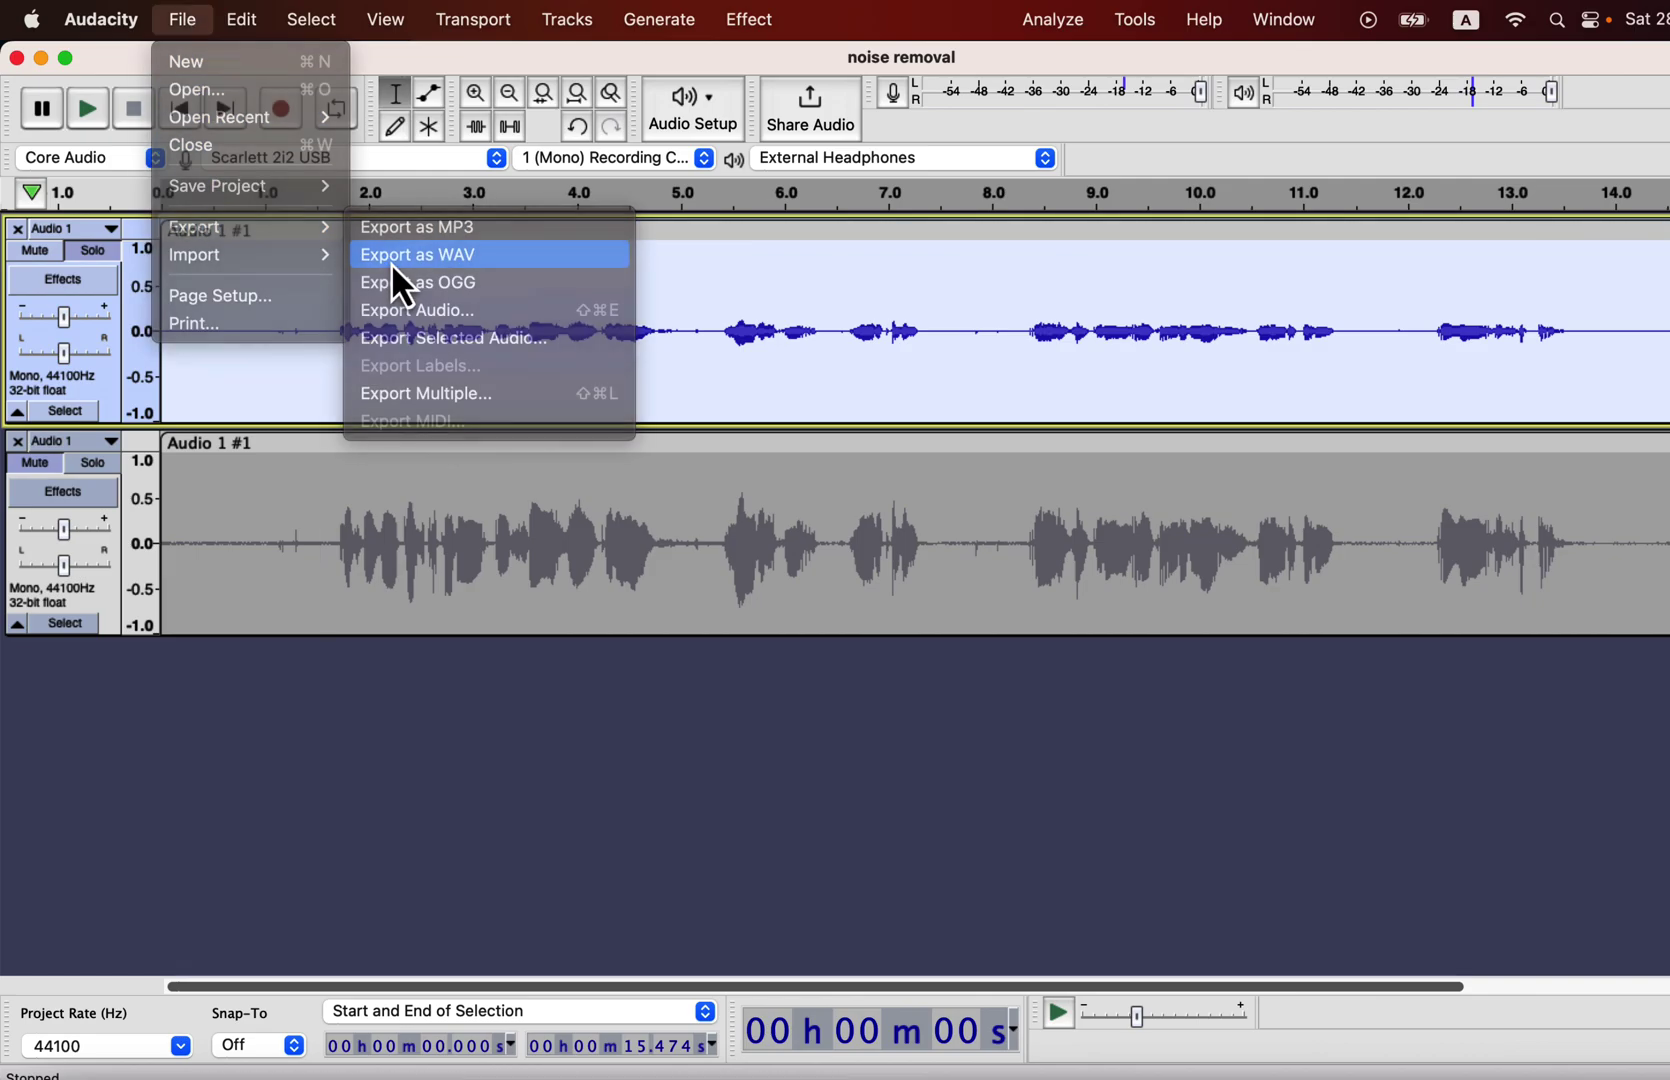
Save the export as 'clip with noise.wav', accept the metadata, and switch to Descript.
{"action": "type", "text": "clip with noise.wav"}
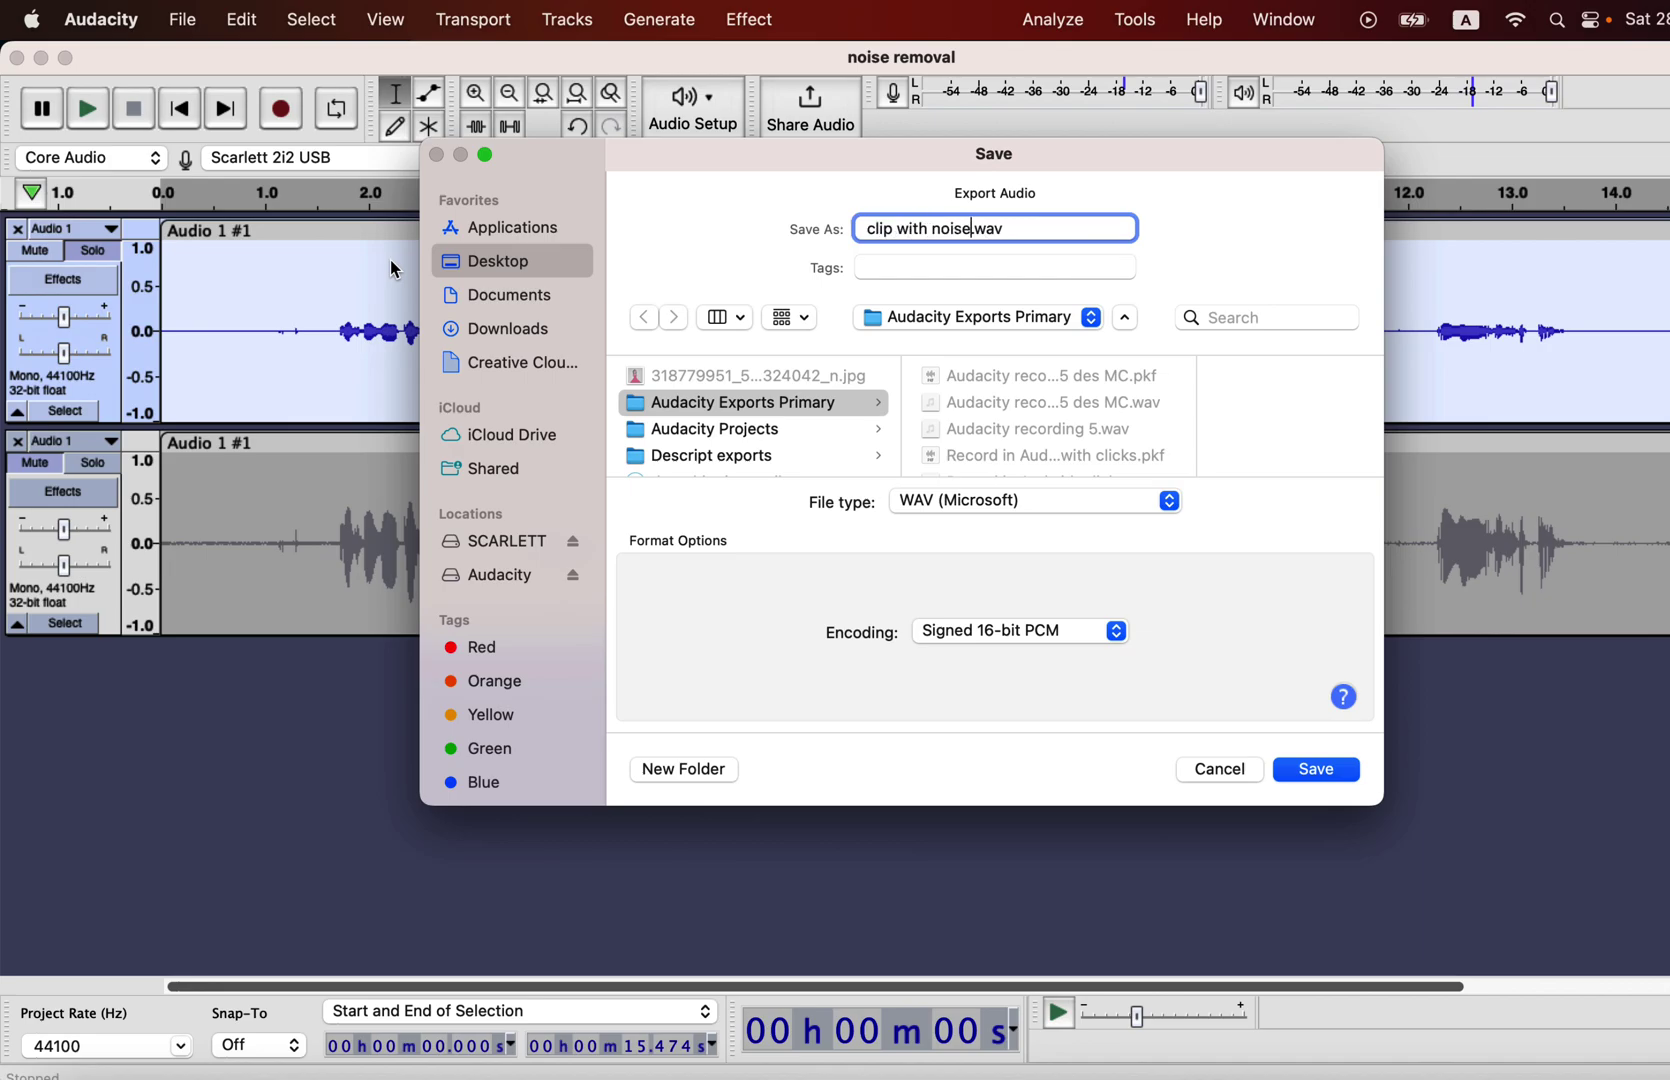
{"action": "key", "text": "Return"}
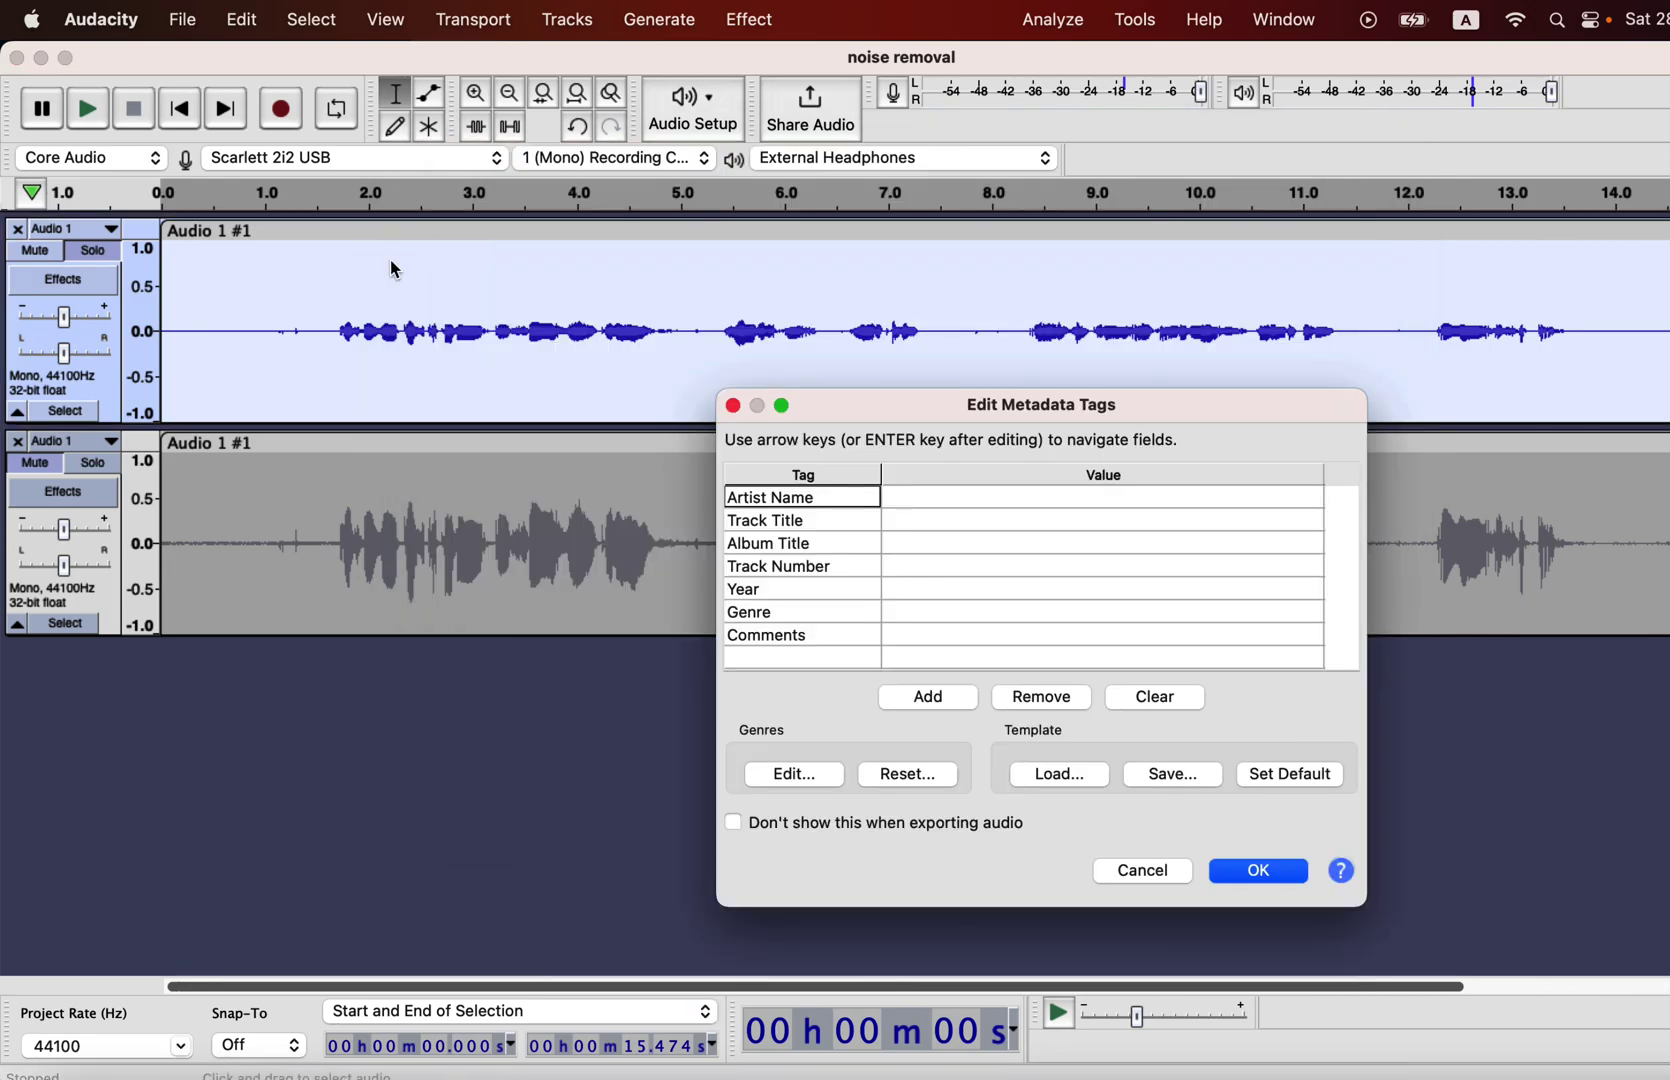
{"action": "key", "text": "Return"}
{"action": "key", "text": "super+Tab"}
{"action": "key", "text": "super+Tab"}
{"action": "key", "text": "super+Tab"}
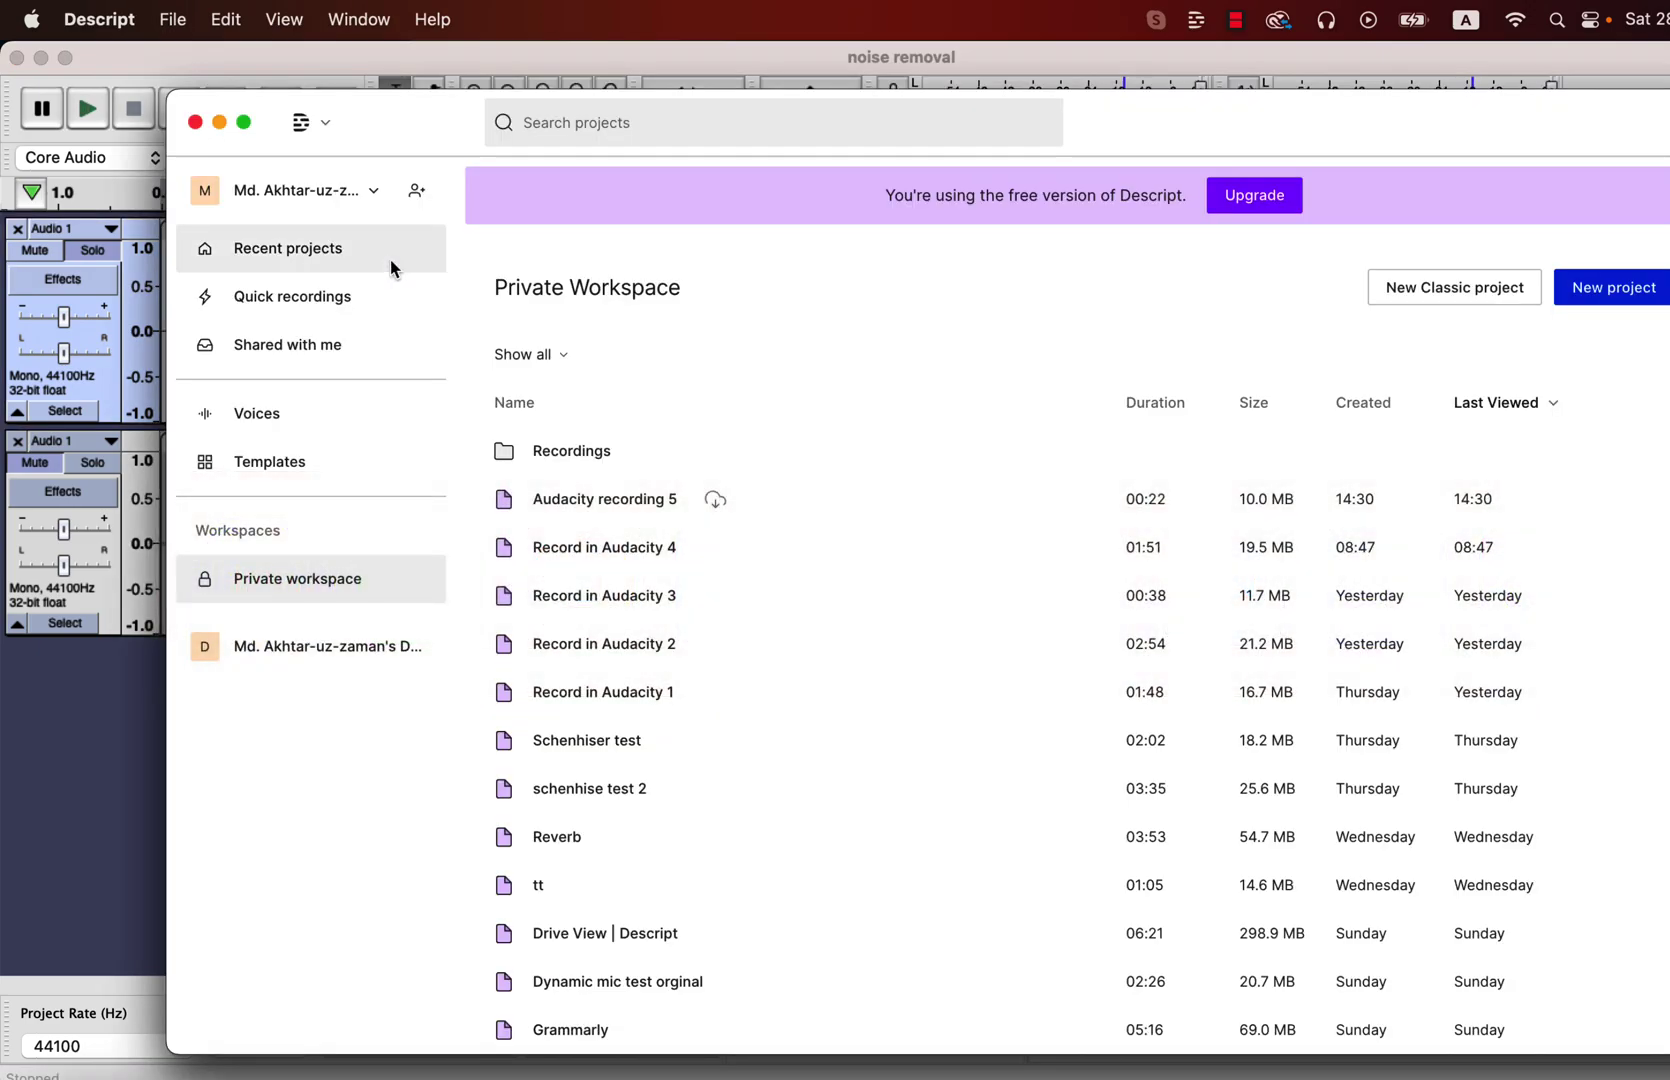
Create a new Descript project transcribing clip with noise.wav from Desktop > Audacity Exports Primary.
{"action": "left_click", "coordinate": [1589, 284]}
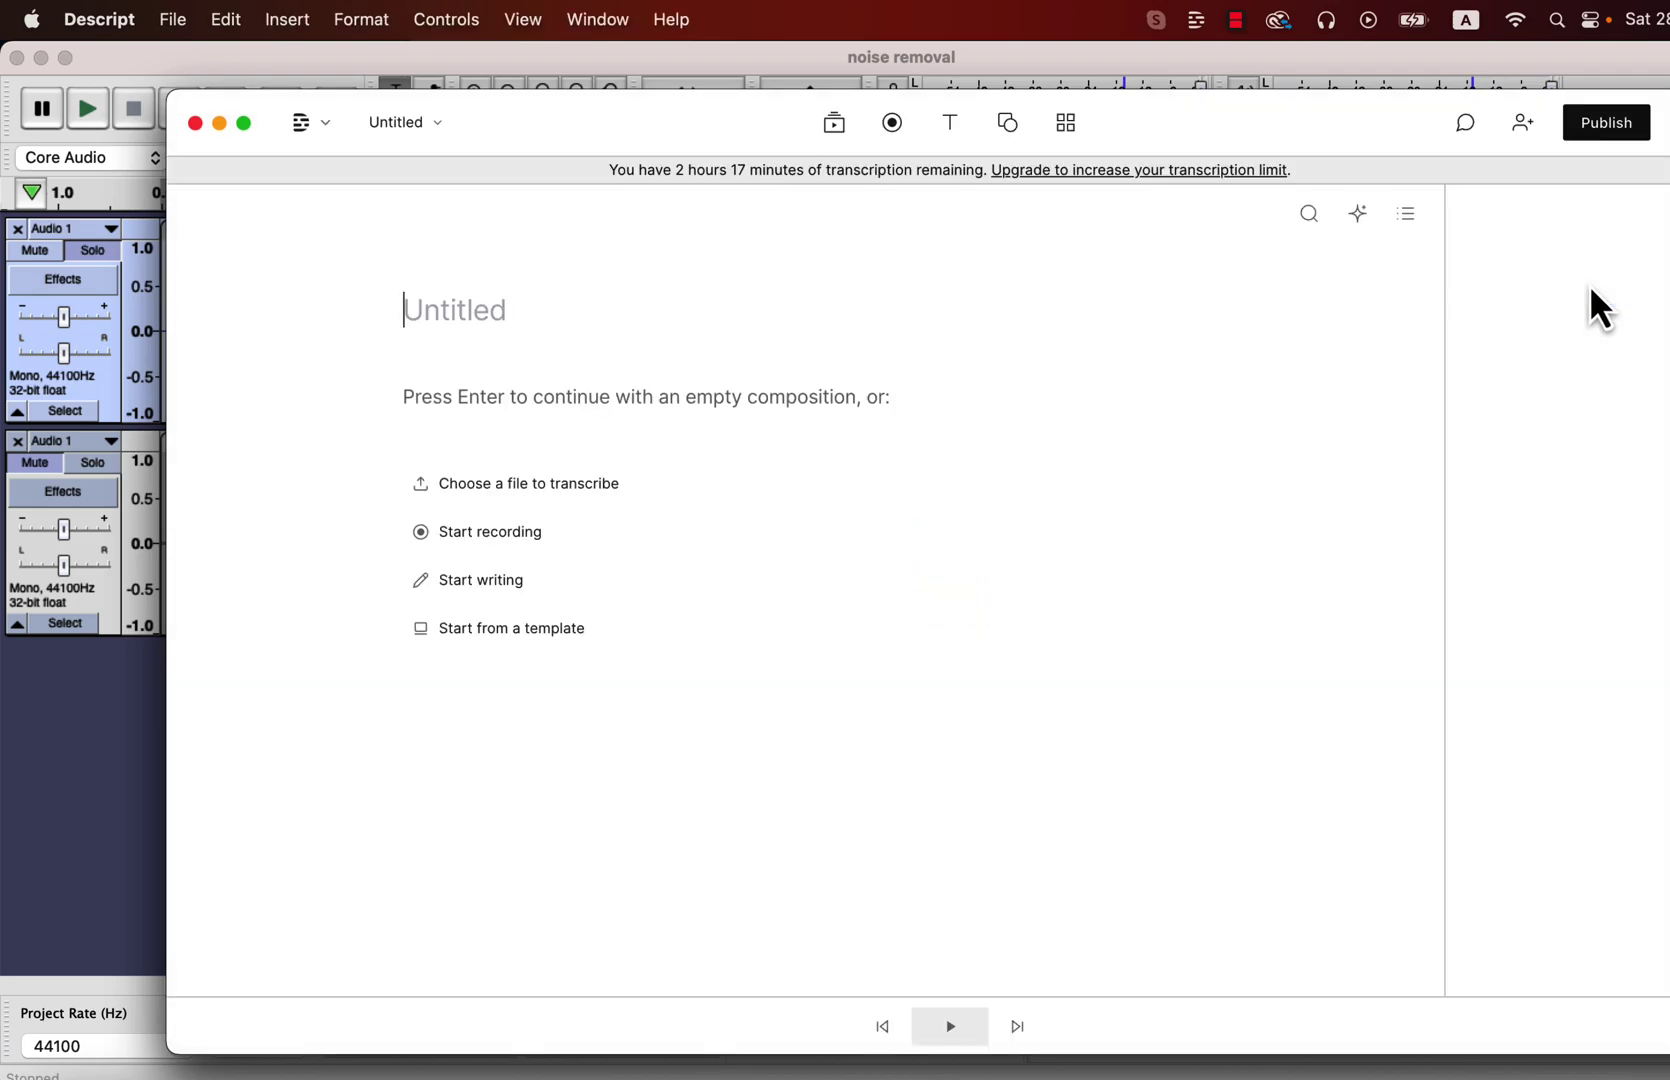
{"action": "left_click", "coordinate": [592, 480]}
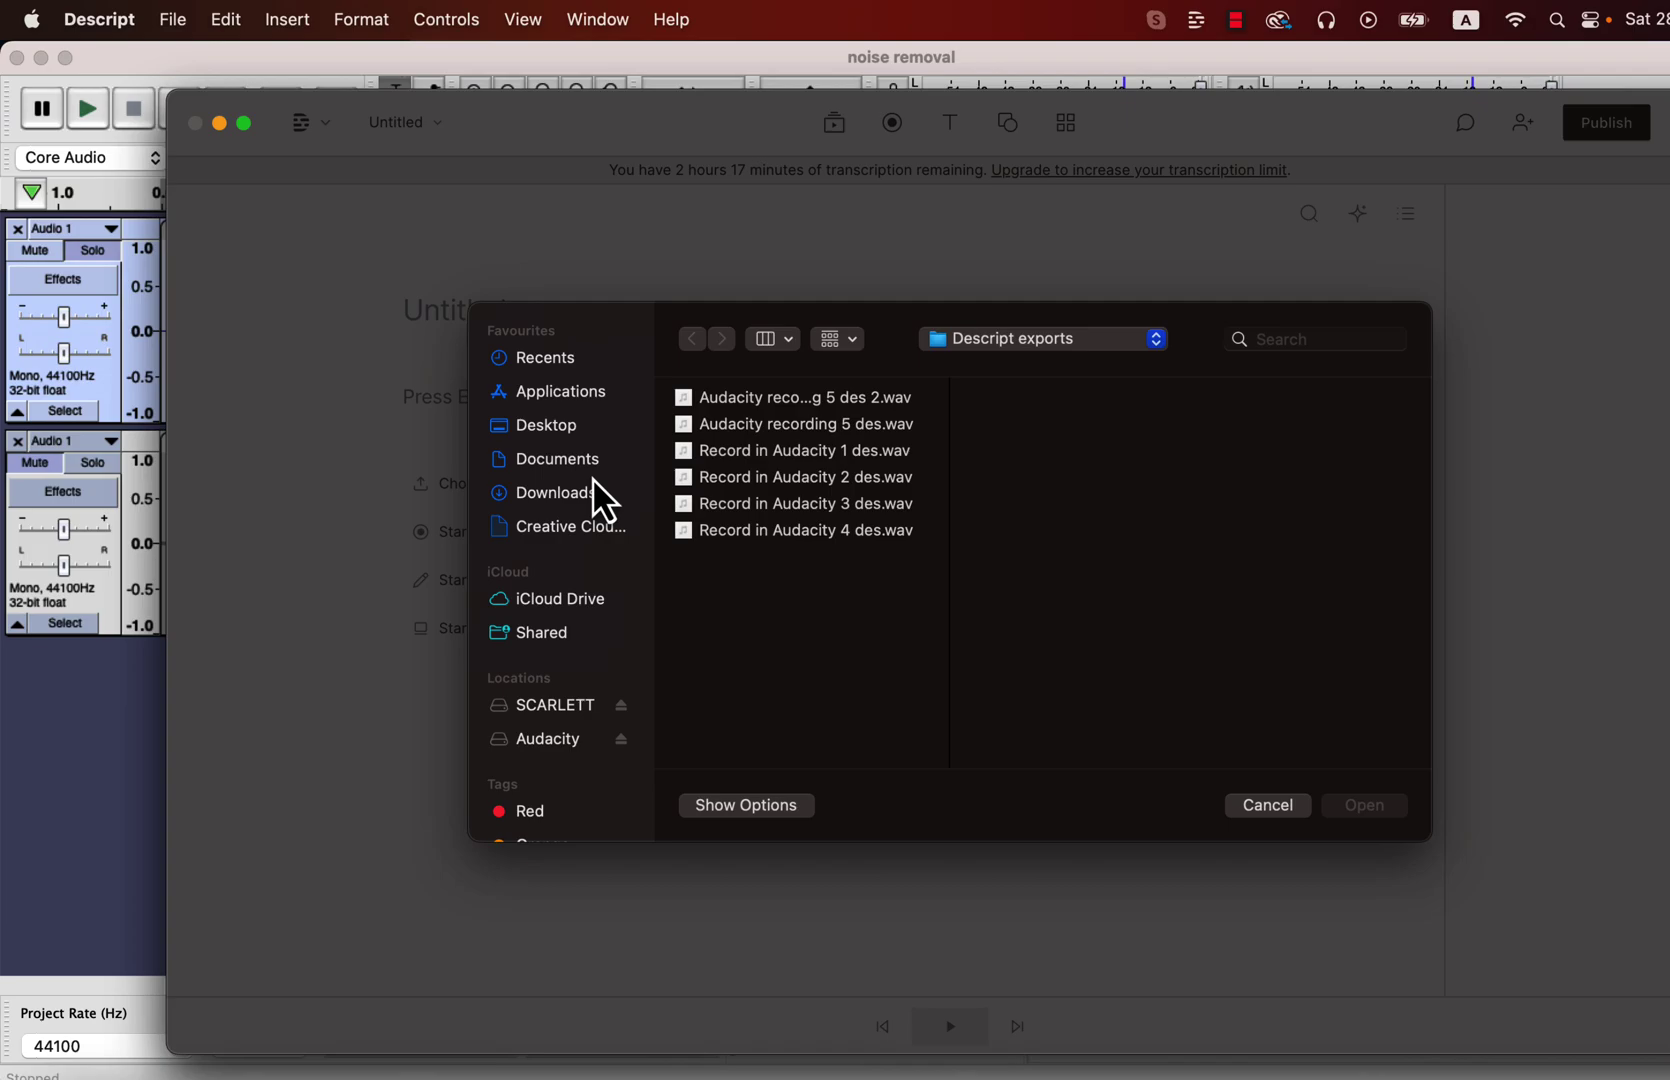
{"action": "left_click", "coordinate": [558, 432]}
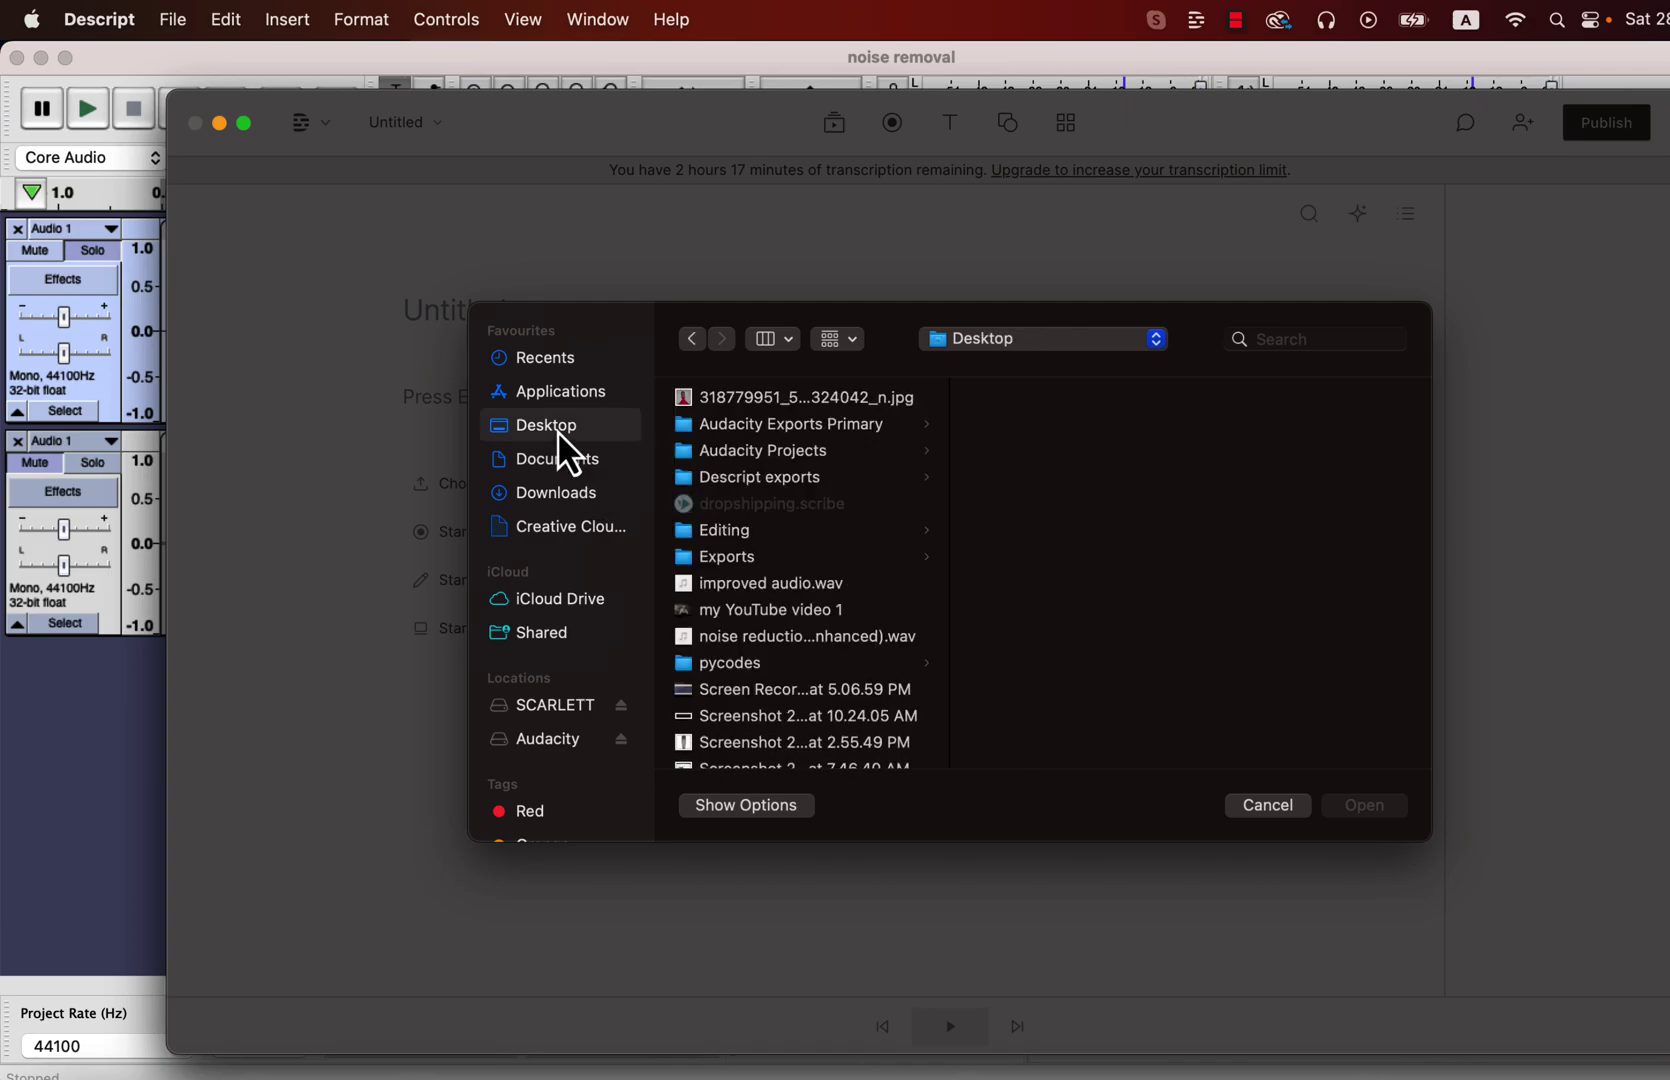
{"action": "left_click", "coordinate": [776, 428]}
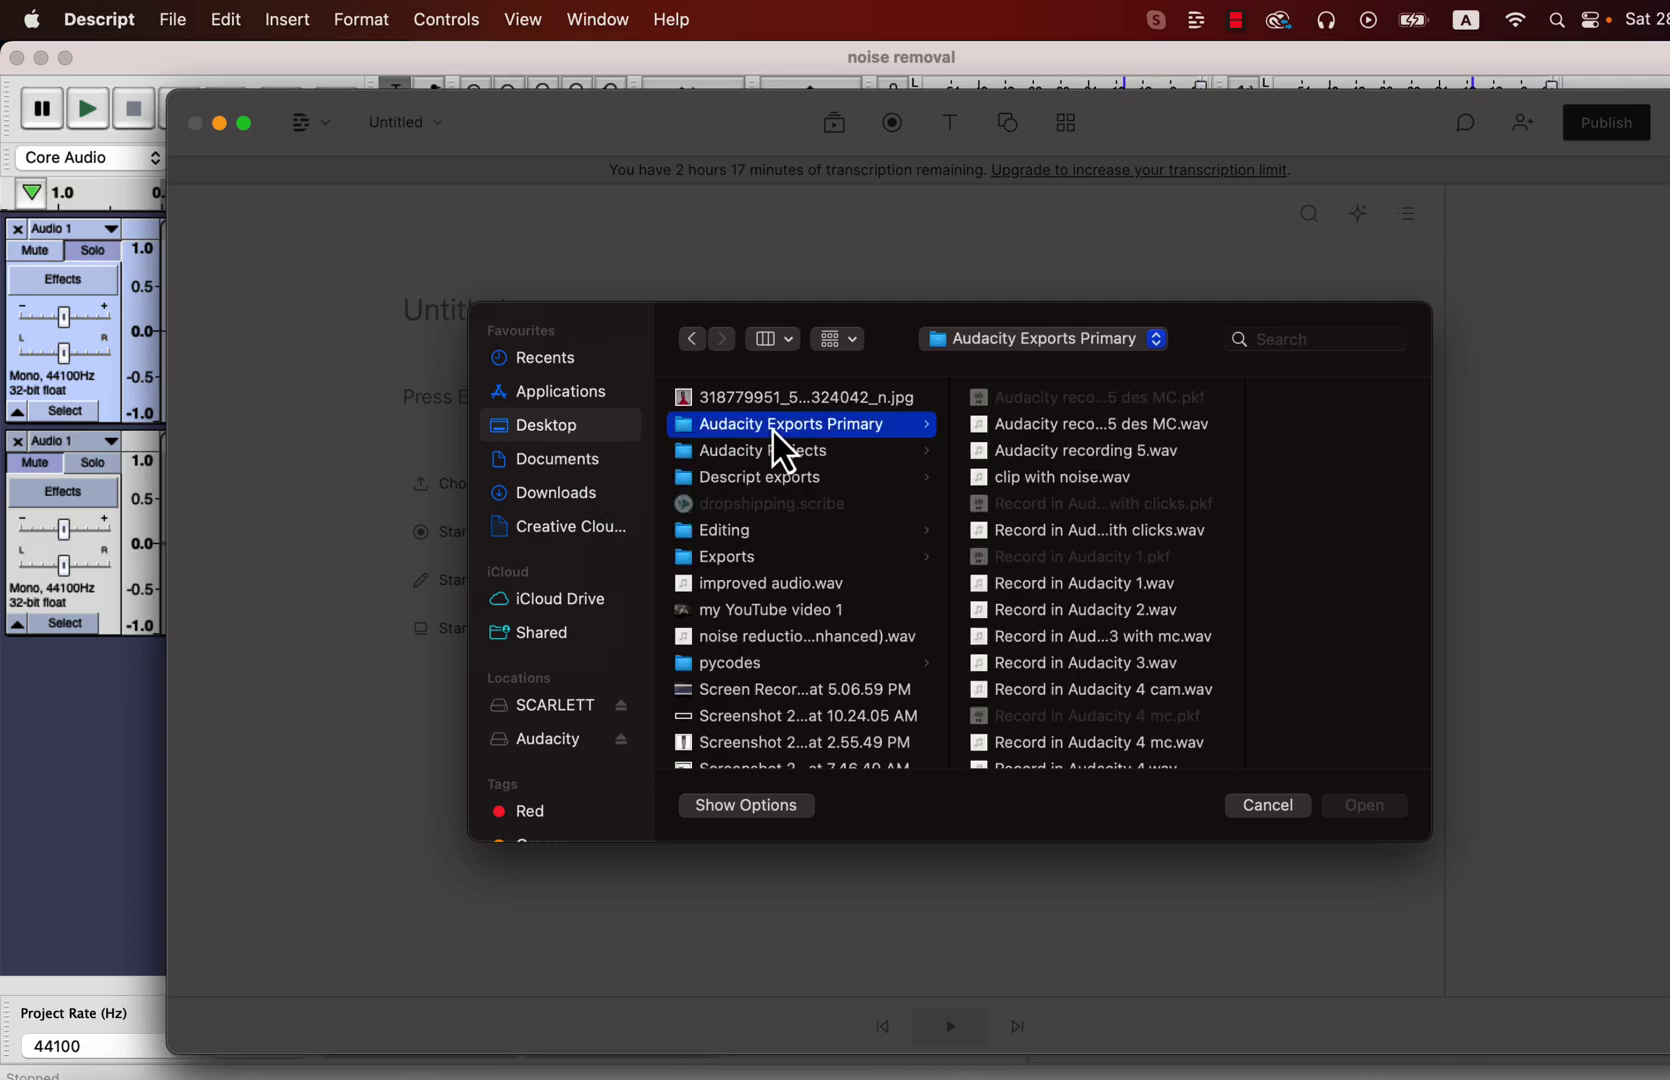
{"action": "left_click", "coordinate": [1017, 484]}
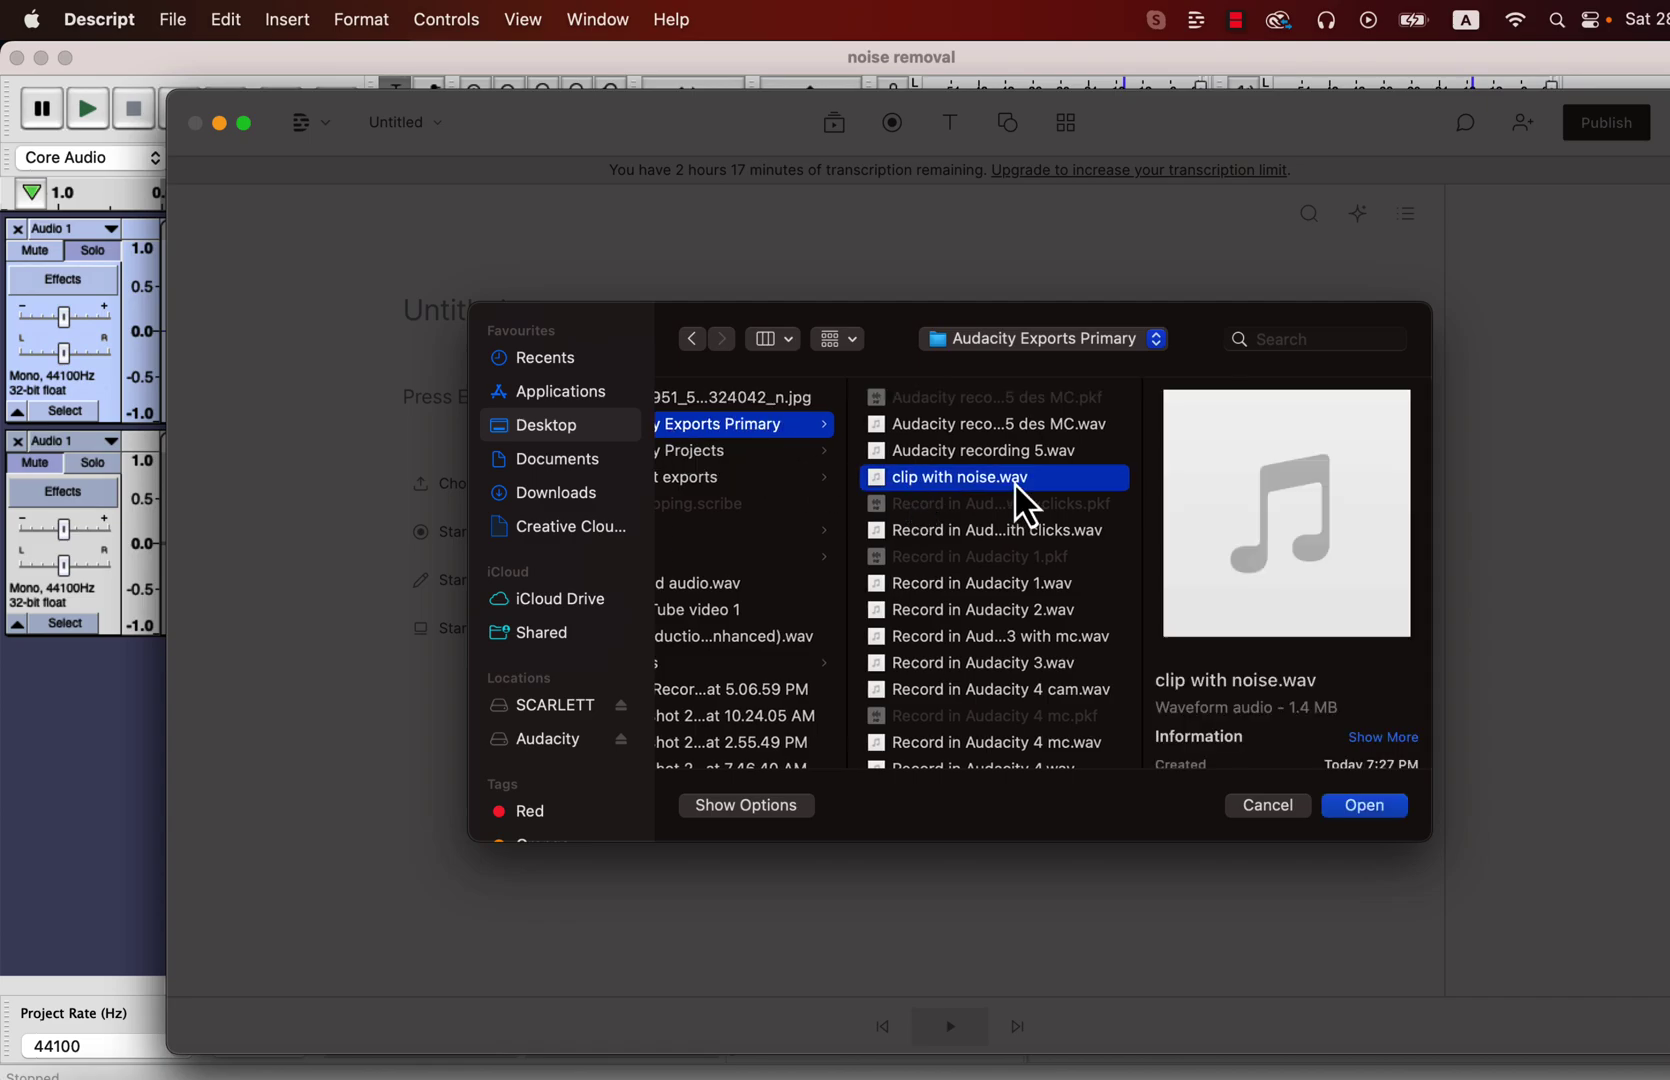
{"action": "left_click", "coordinate": [1345, 808]}
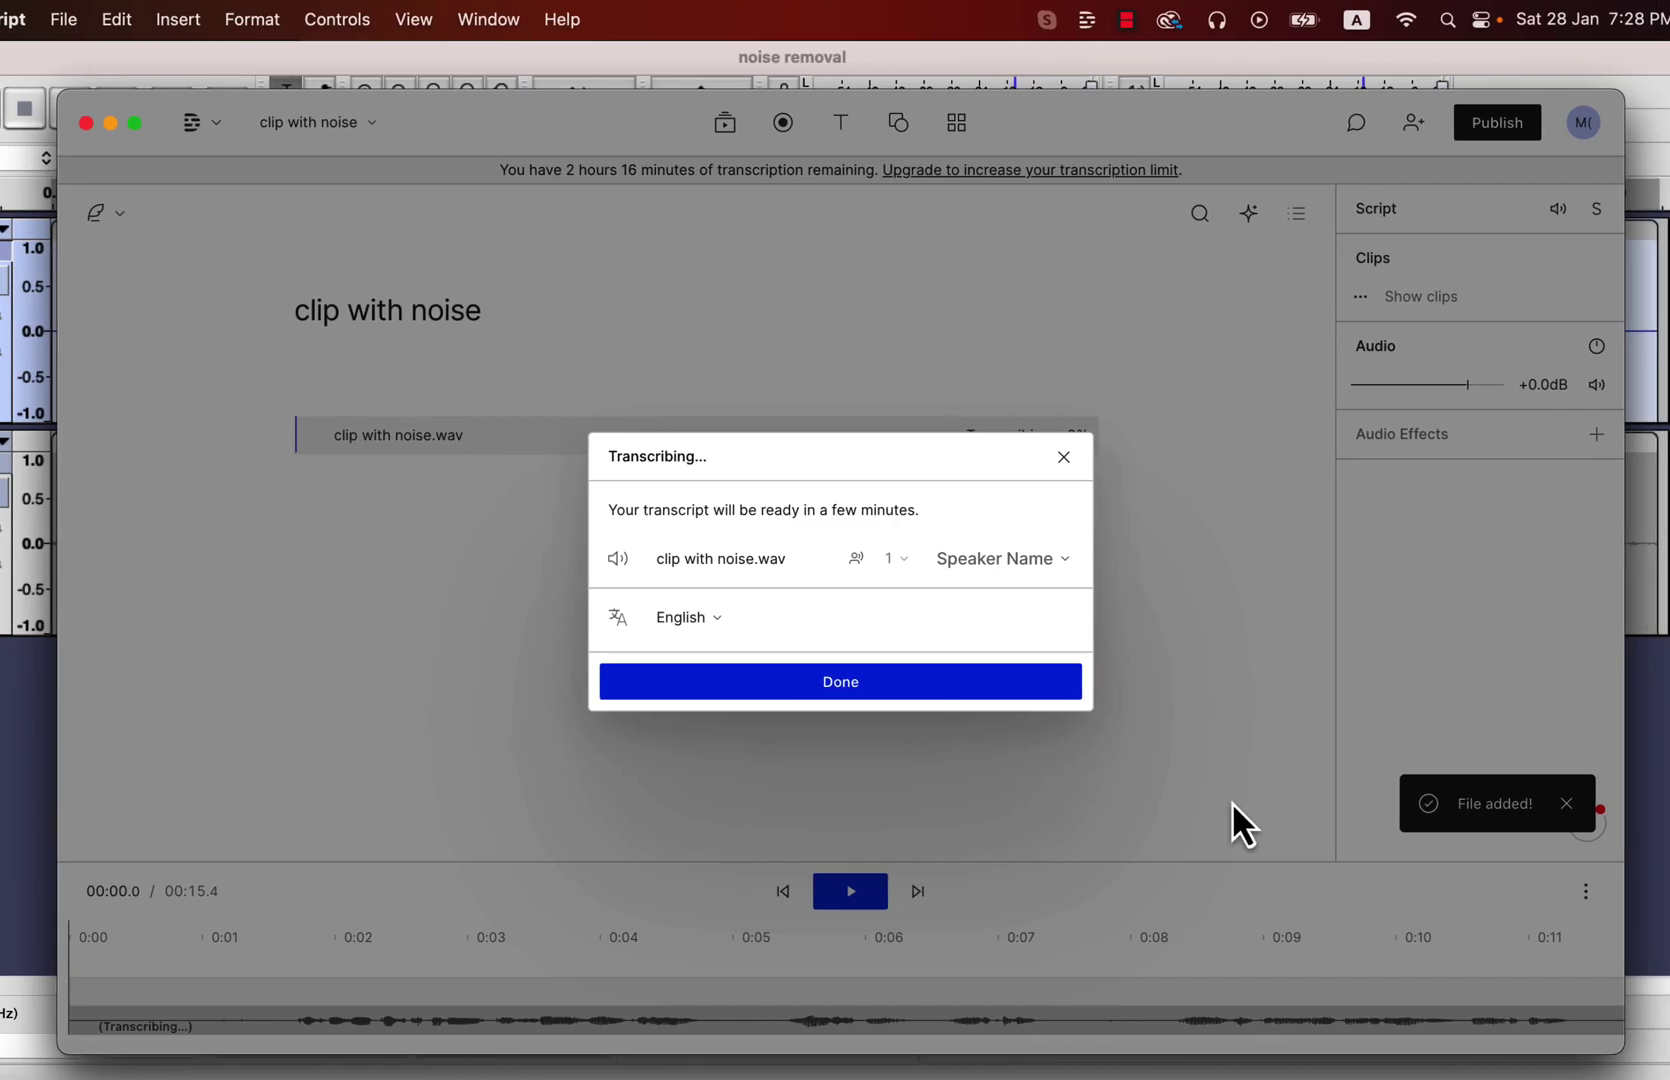
Dismiss the transcription notice and add the Audio repair > Studio Sound effect to the clip.
{"action": "left_click", "coordinate": [1063, 458]}
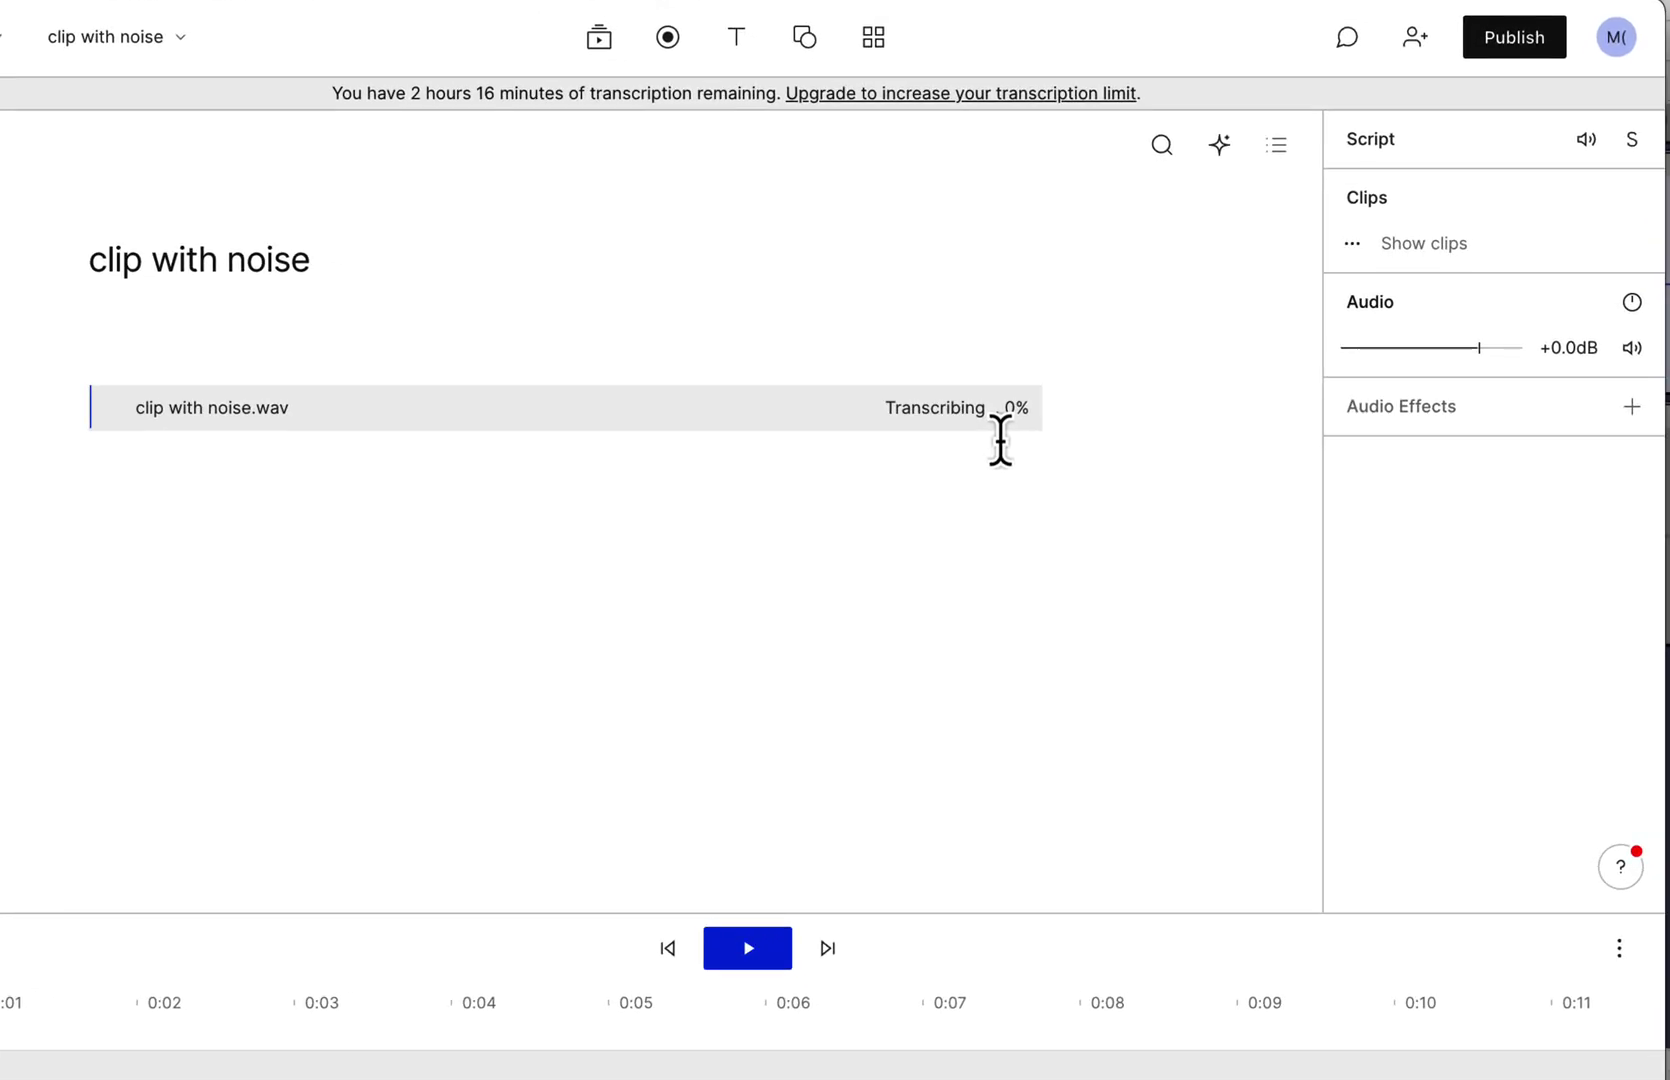
{"action": "left_click", "coordinate": [1628, 404]}
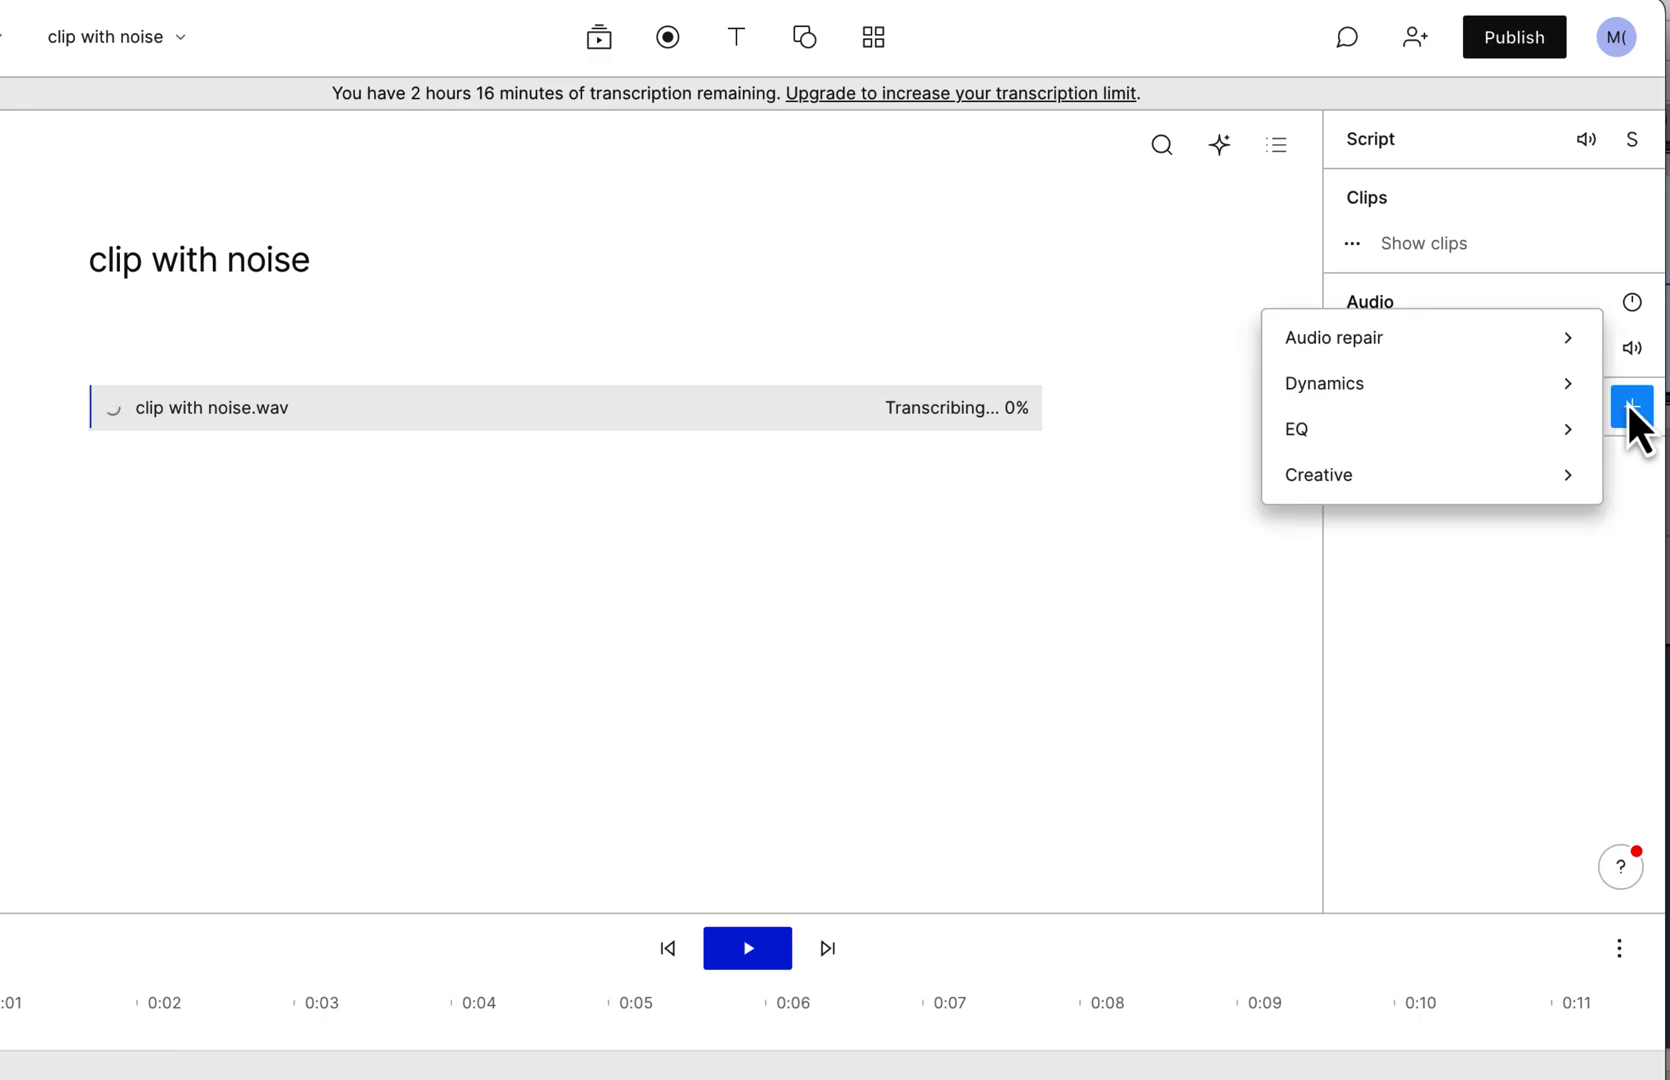
{"action": "mouse_move", "coordinate": [1527, 340]}
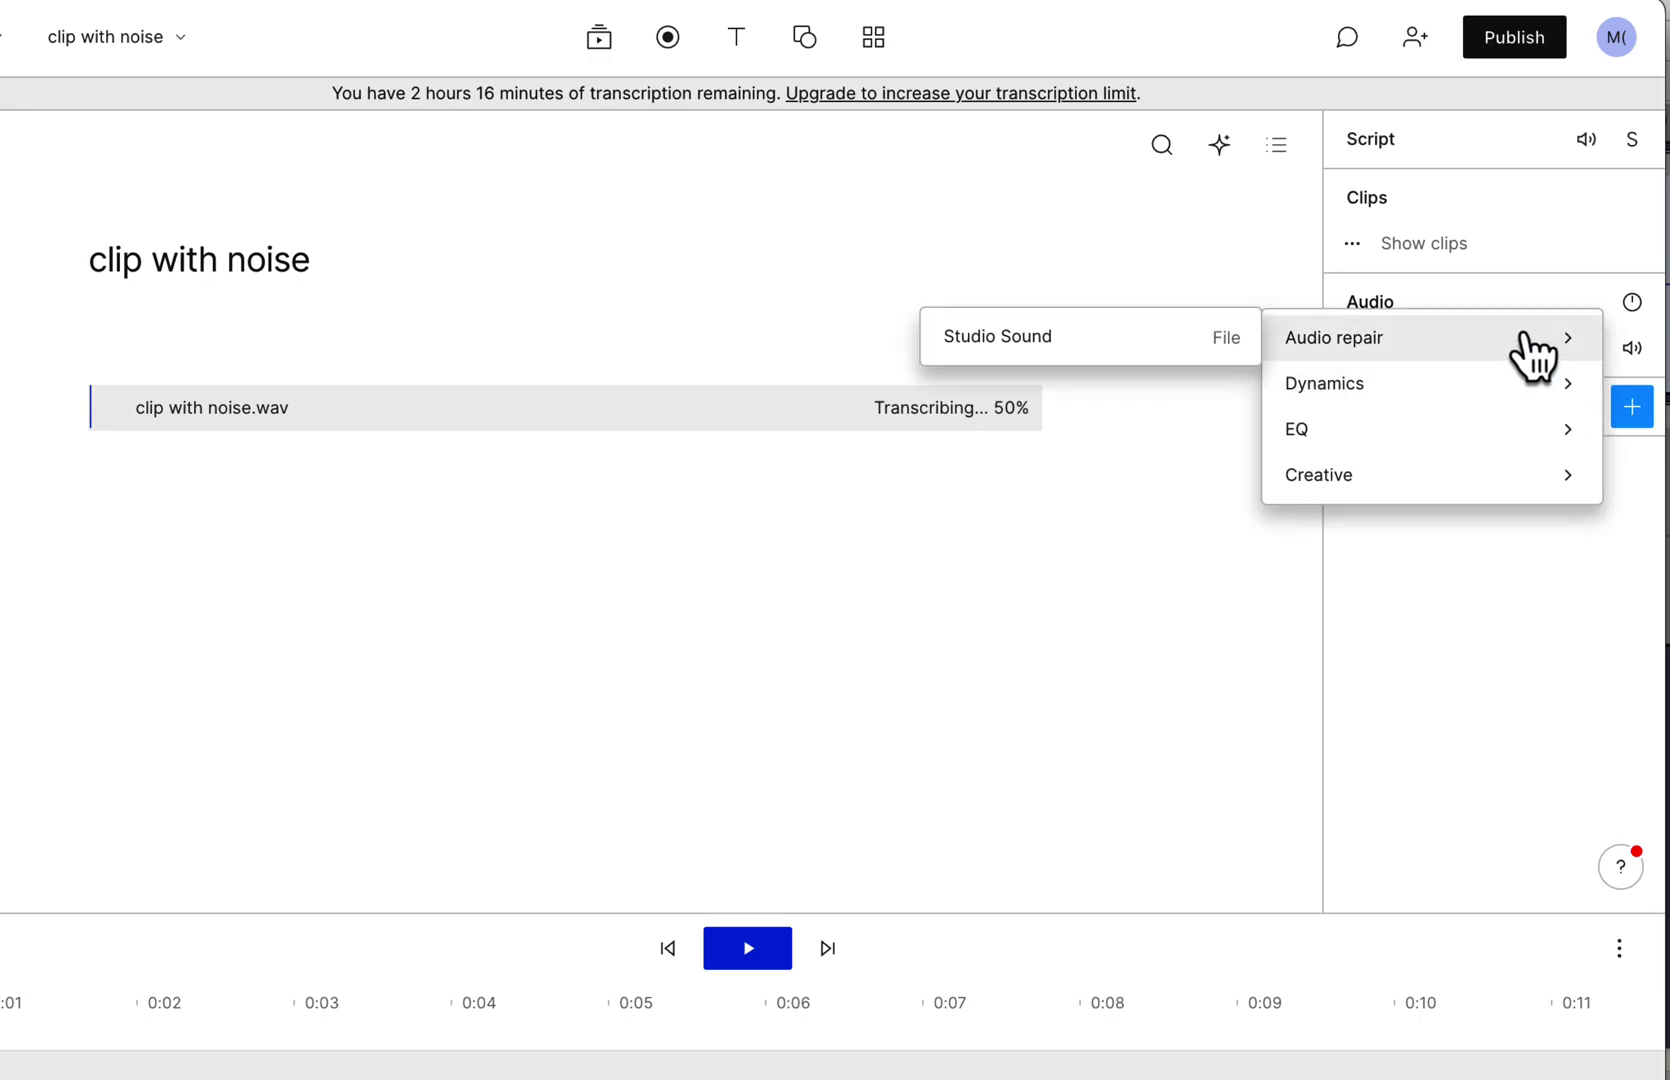
{"action": "left_click", "coordinate": [1191, 340]}
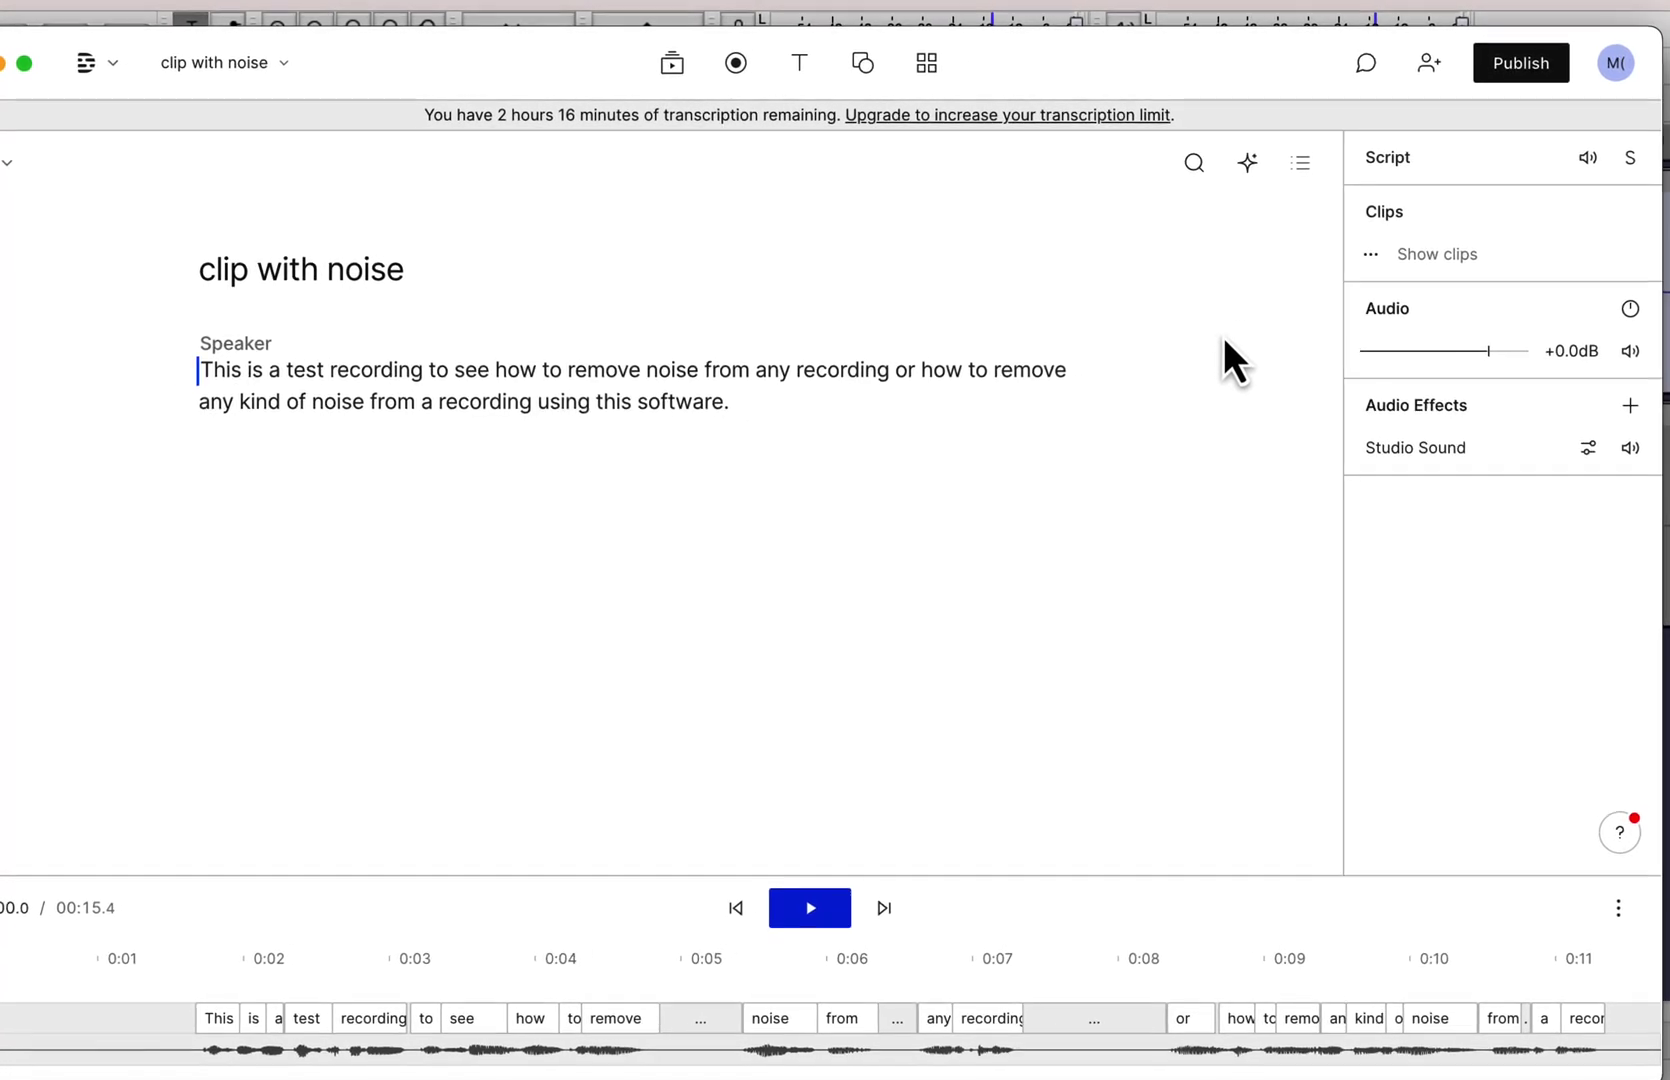
Export the project audio as 'clip with noise des.wav' and bring Finder forward.
{"action": "left_click", "coordinate": [1518, 64]}
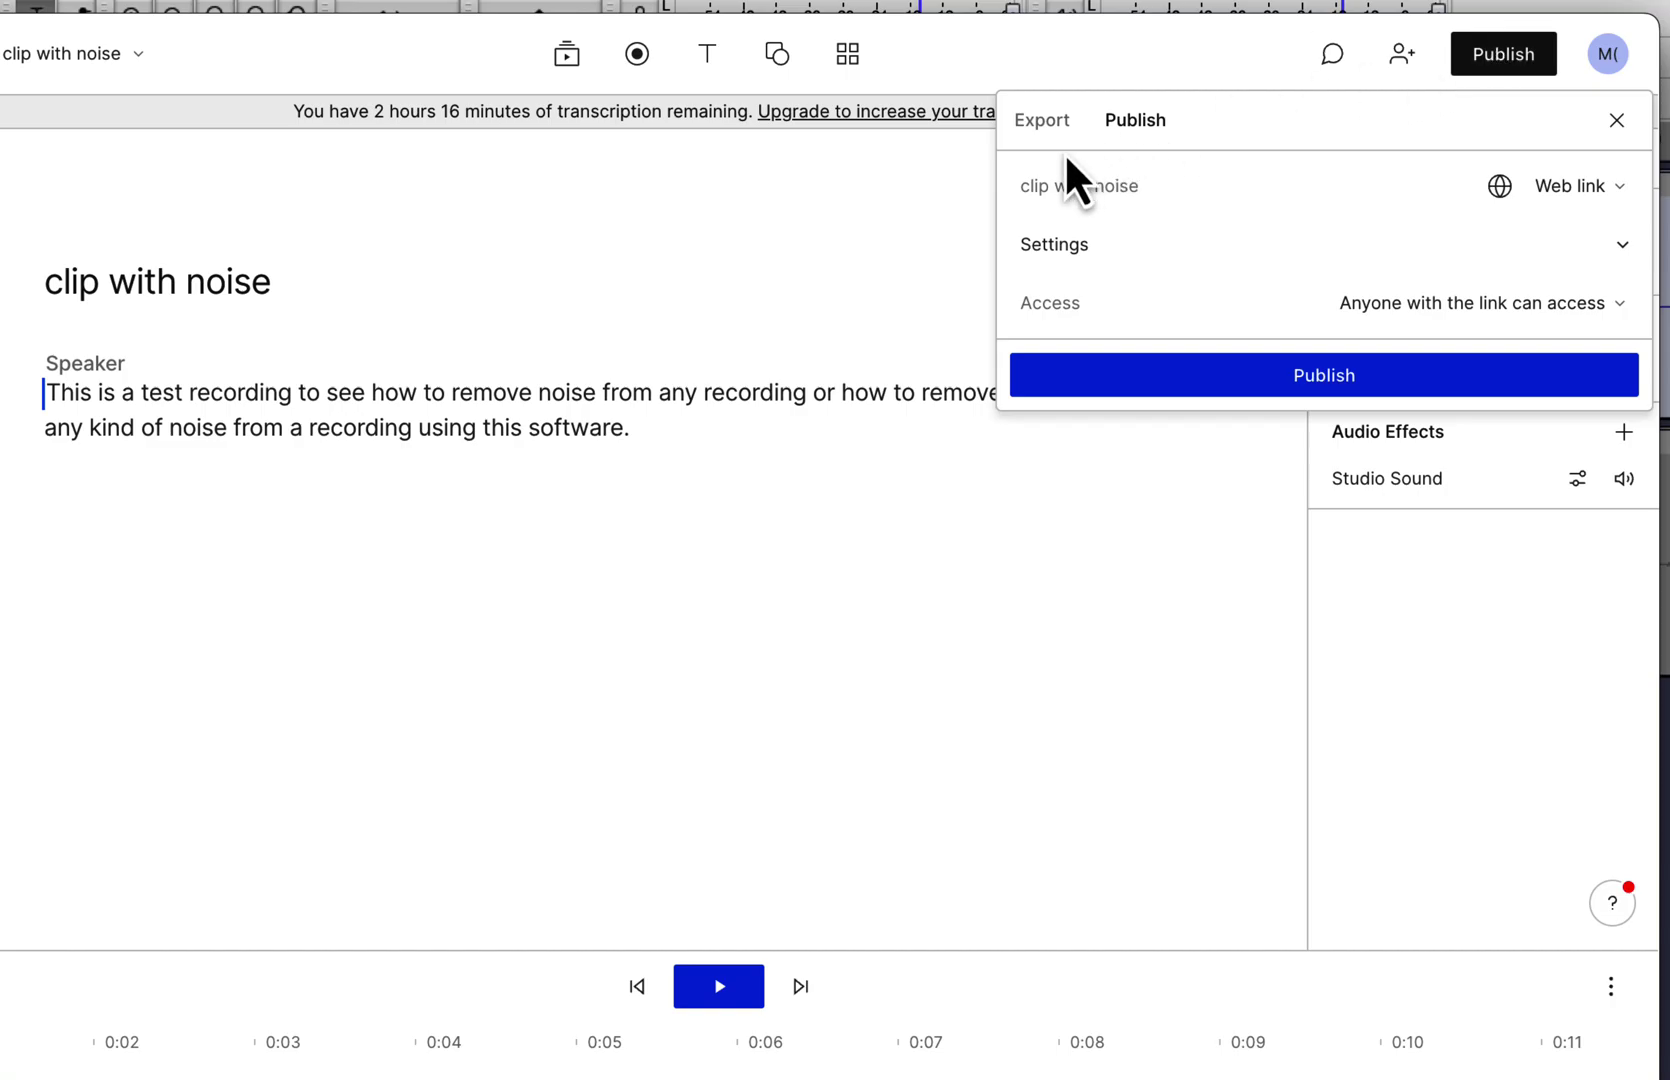
{"action": "left_click", "coordinate": [1046, 127]}
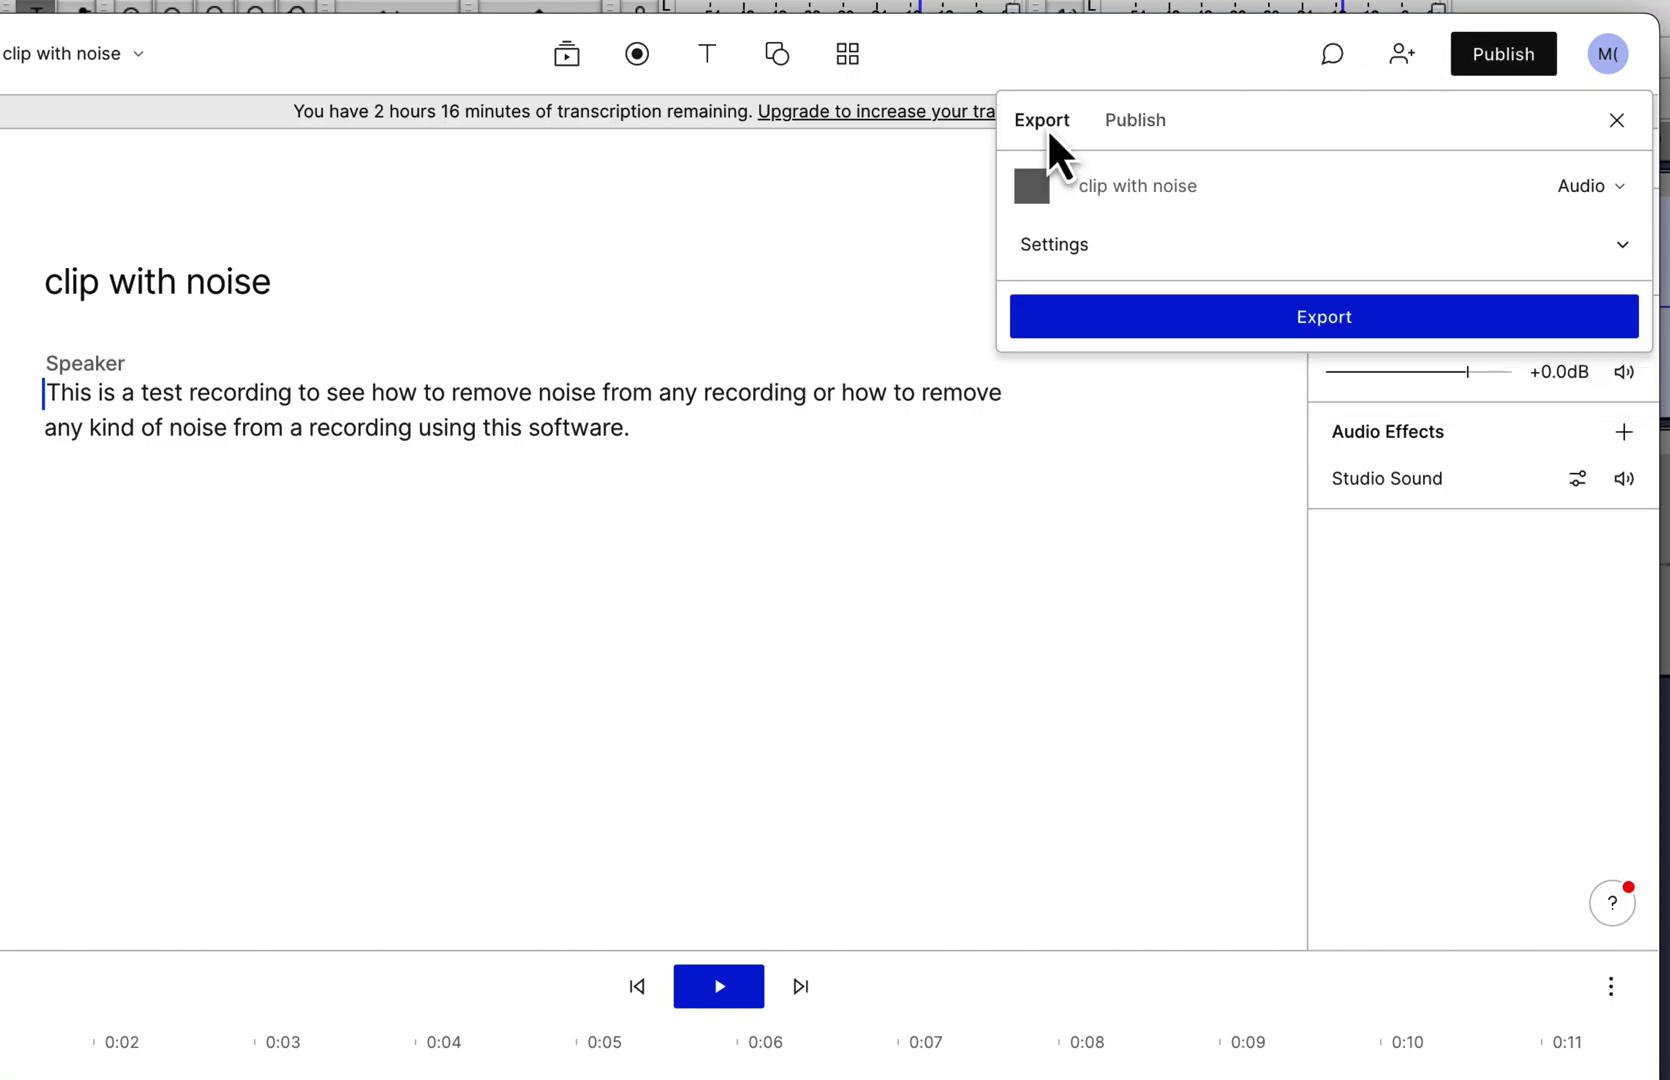
{"action": "left_click", "coordinate": [1161, 311]}
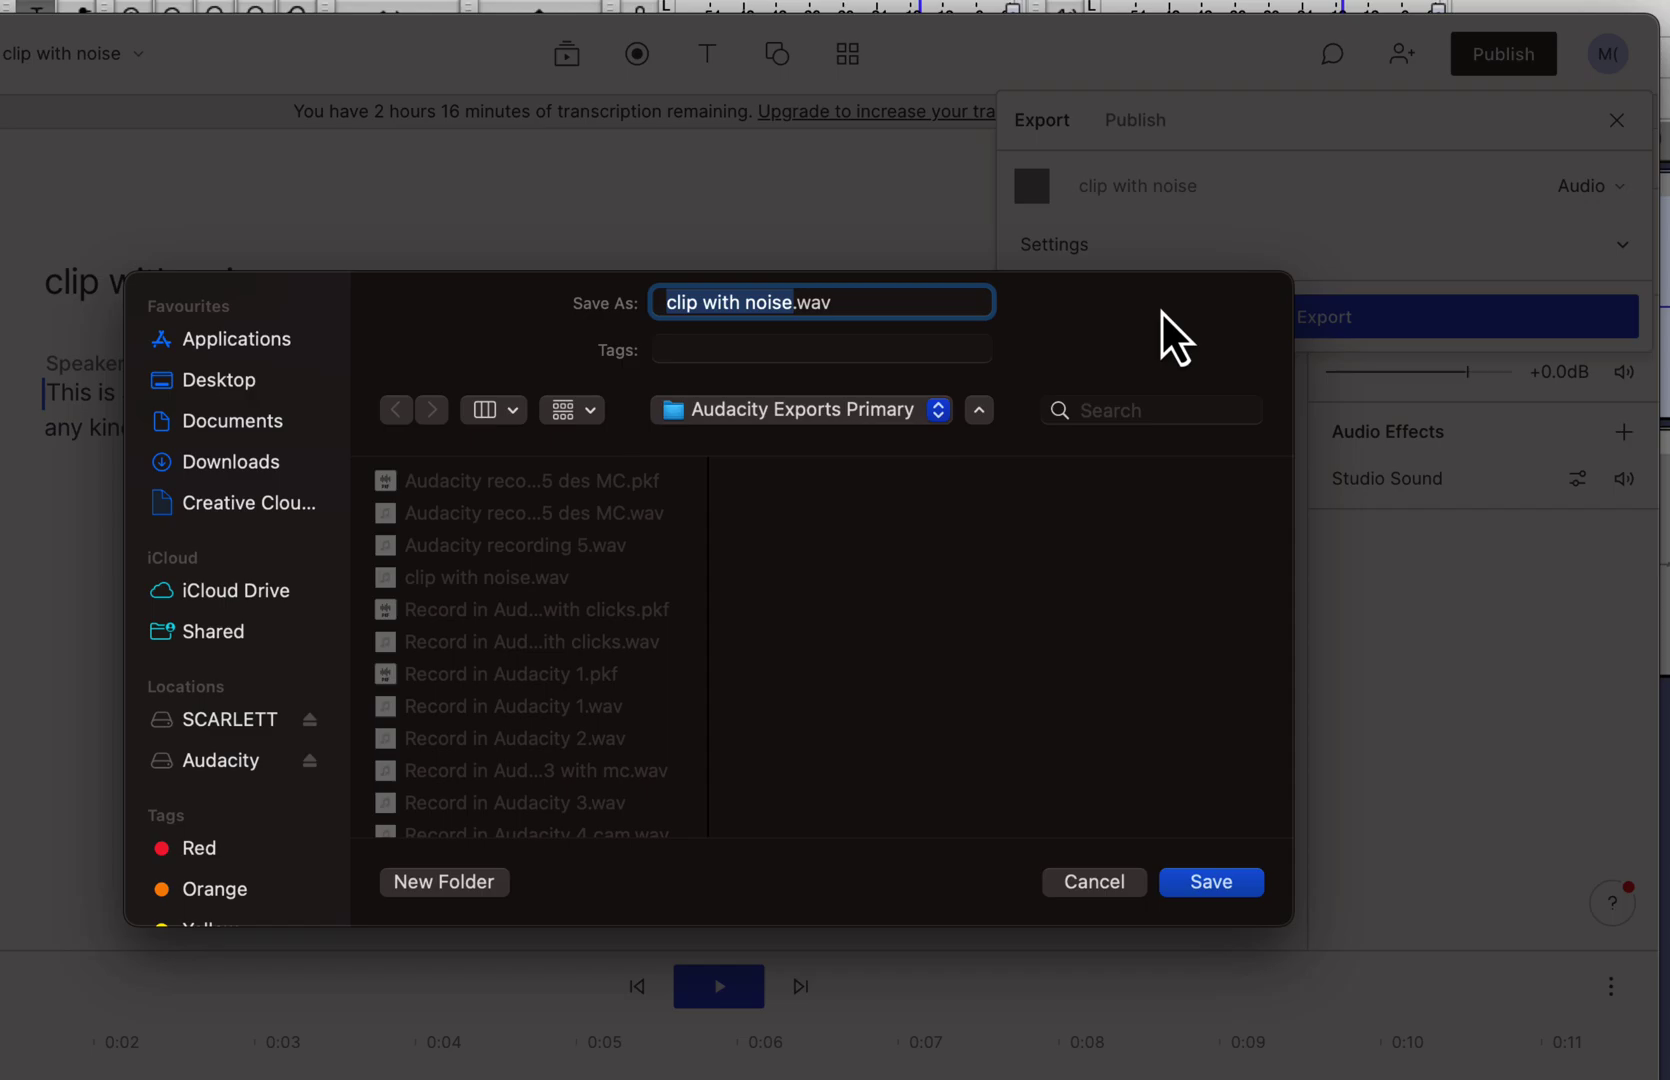
{"action": "key", "text": "Right"}
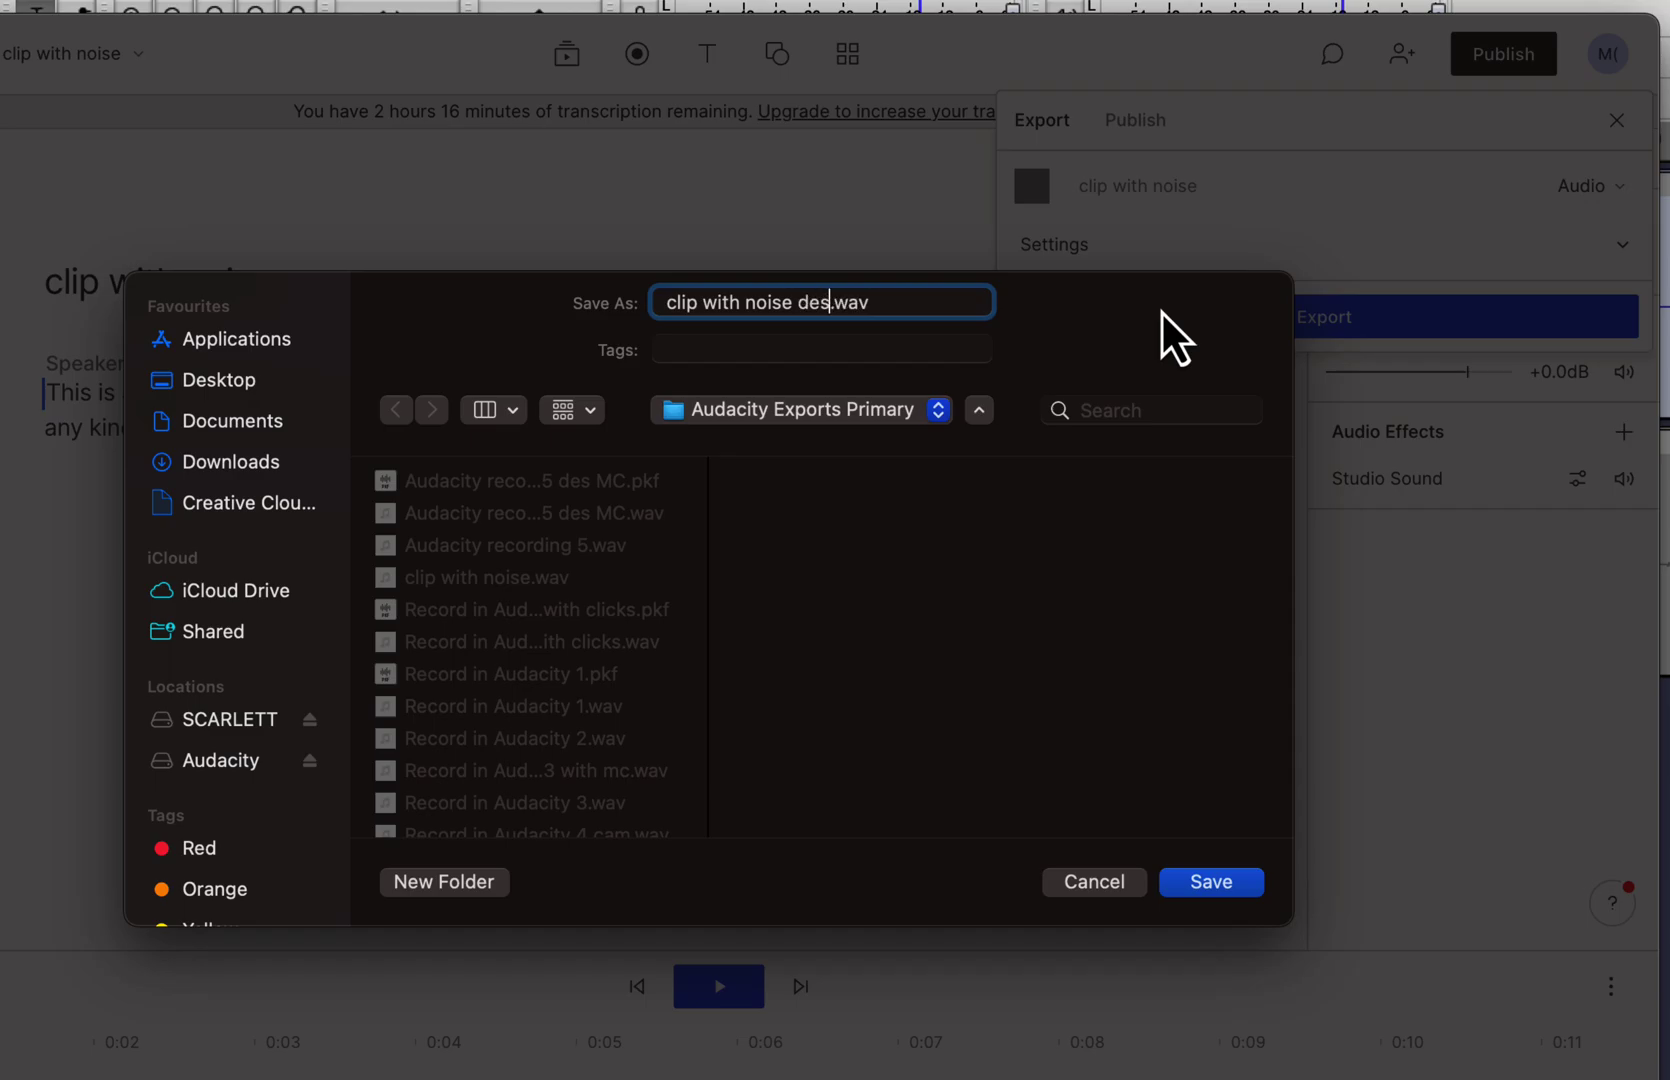
{"action": "key", "text": "Return"}
{"action": "key", "text": "super+Tab"}
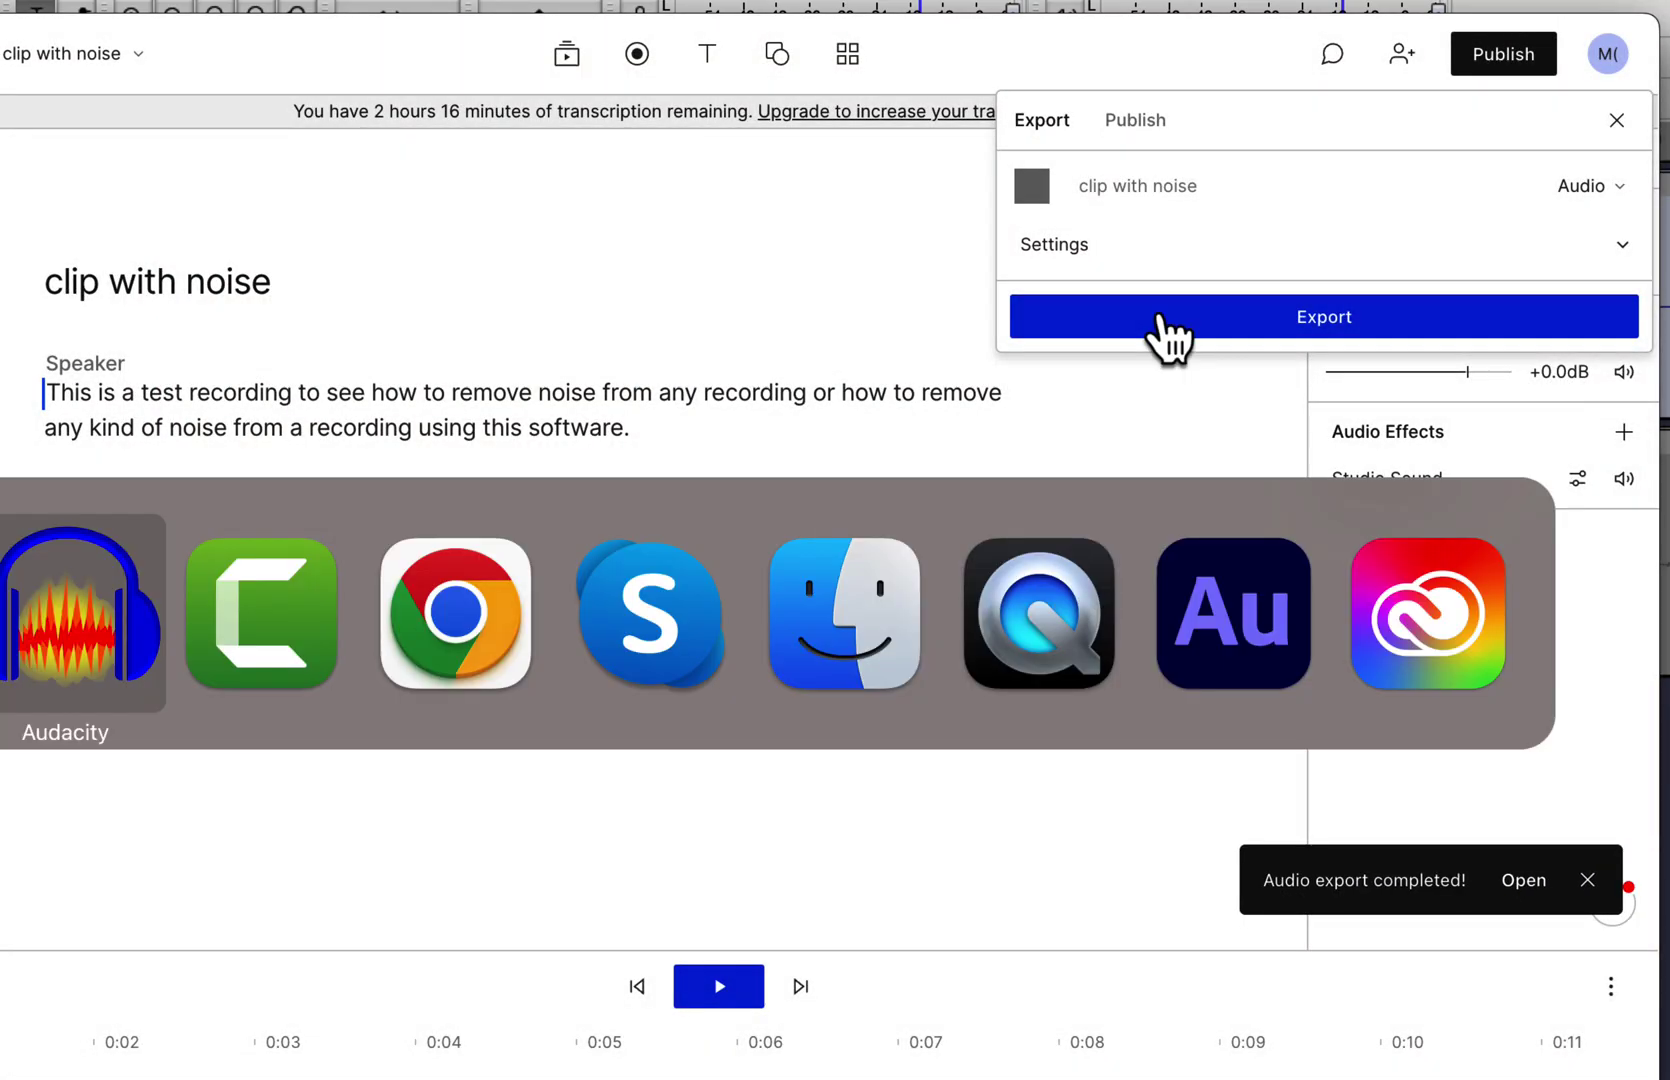
{"action": "key", "text": "super+Tab"}
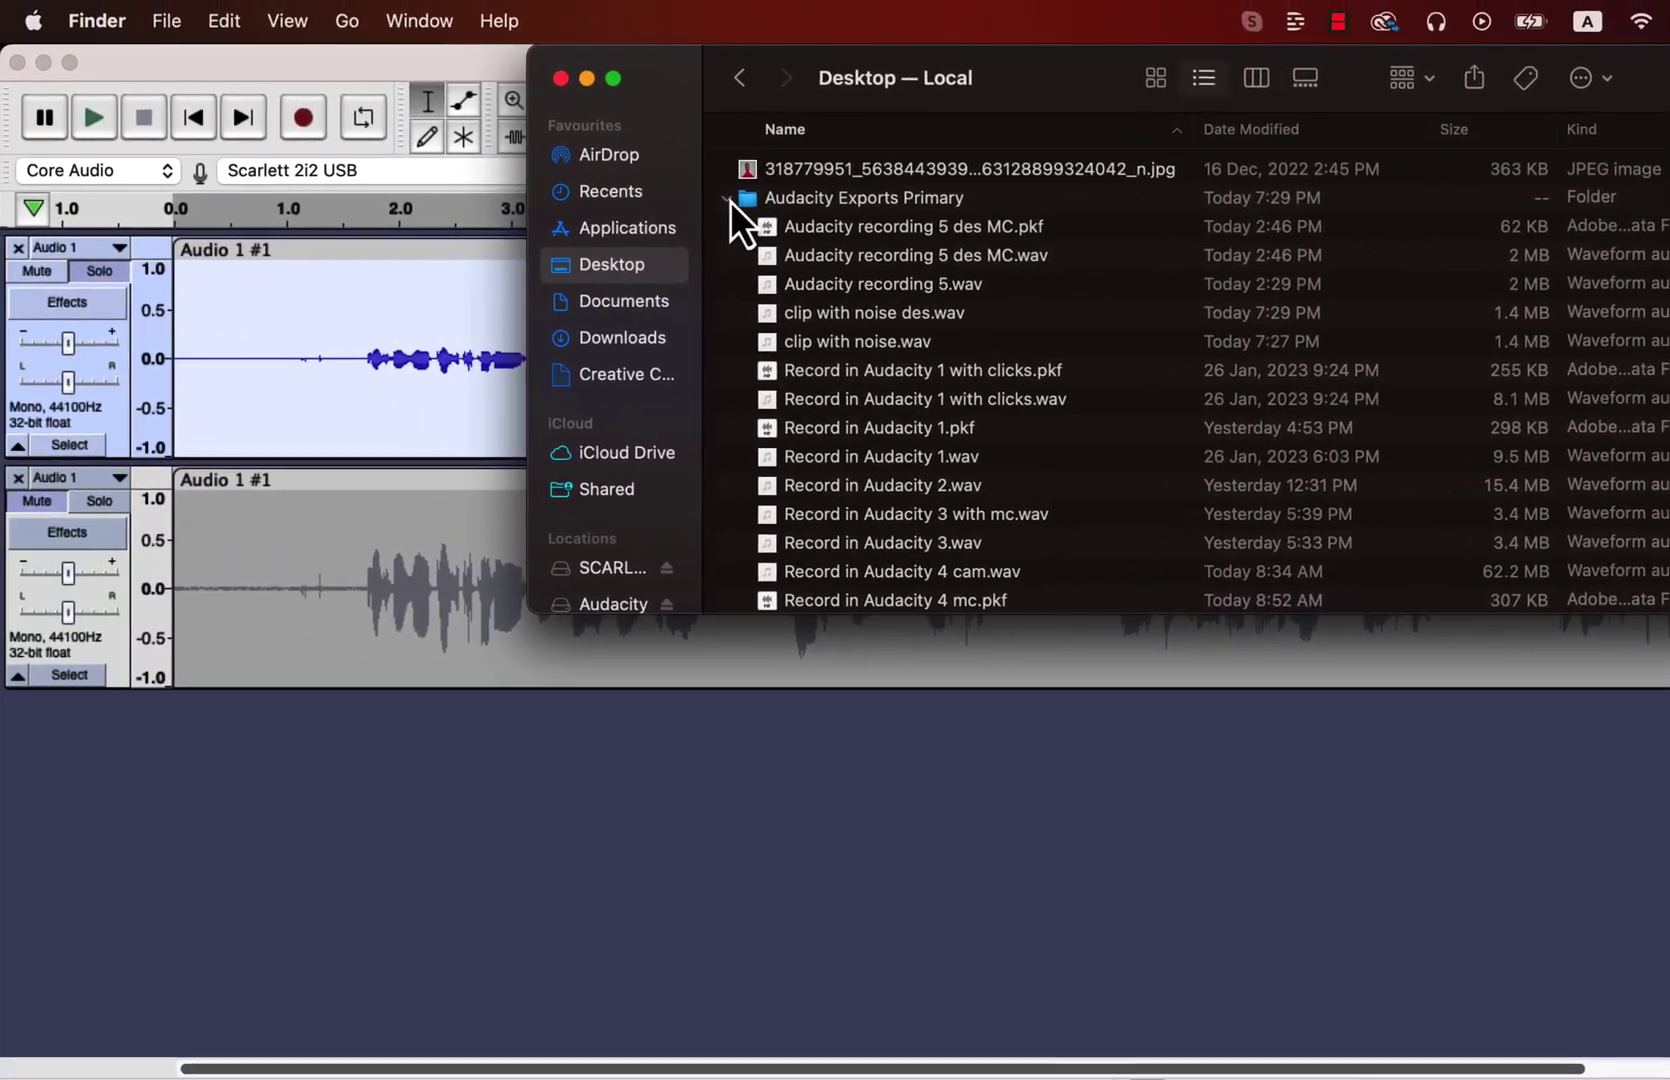
Drag clip with noise des.wav from Finder into Audacity as a third track, then close Finder.
{"action": "left_click", "coordinate": [842, 316]}
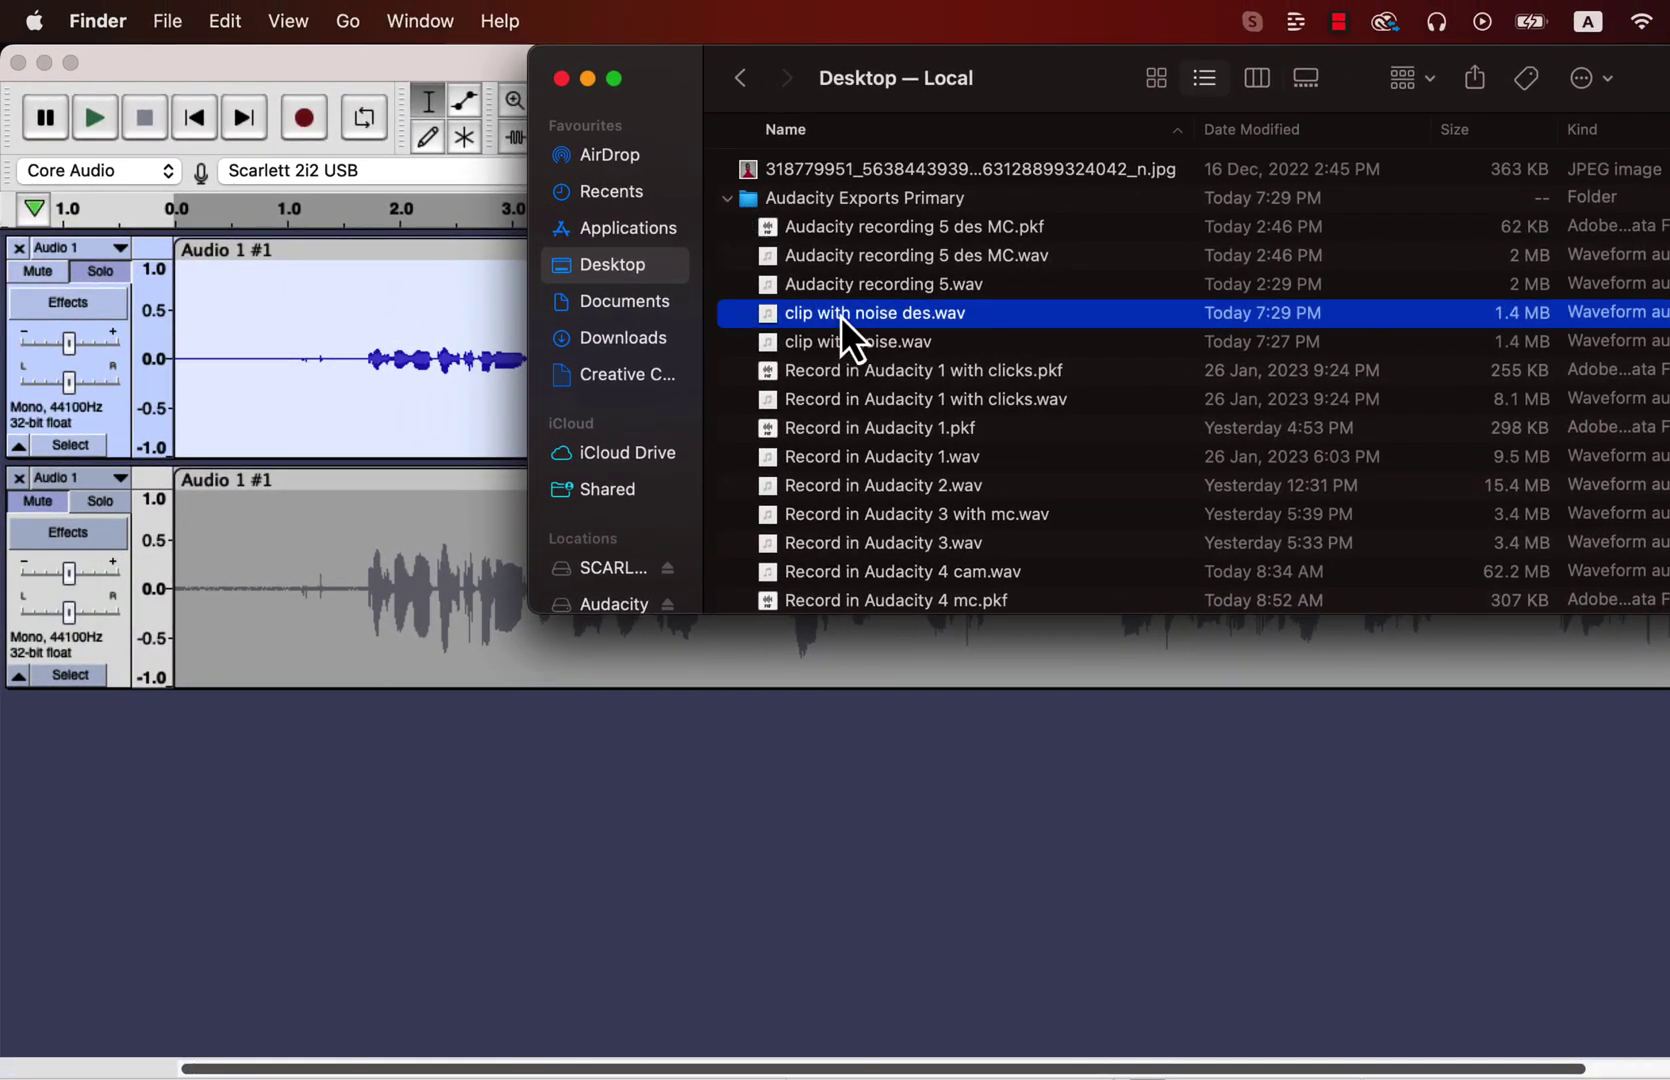
{"action": "left_click_drag", "start_coordinate": [842, 316], "coordinate": [317, 815]}
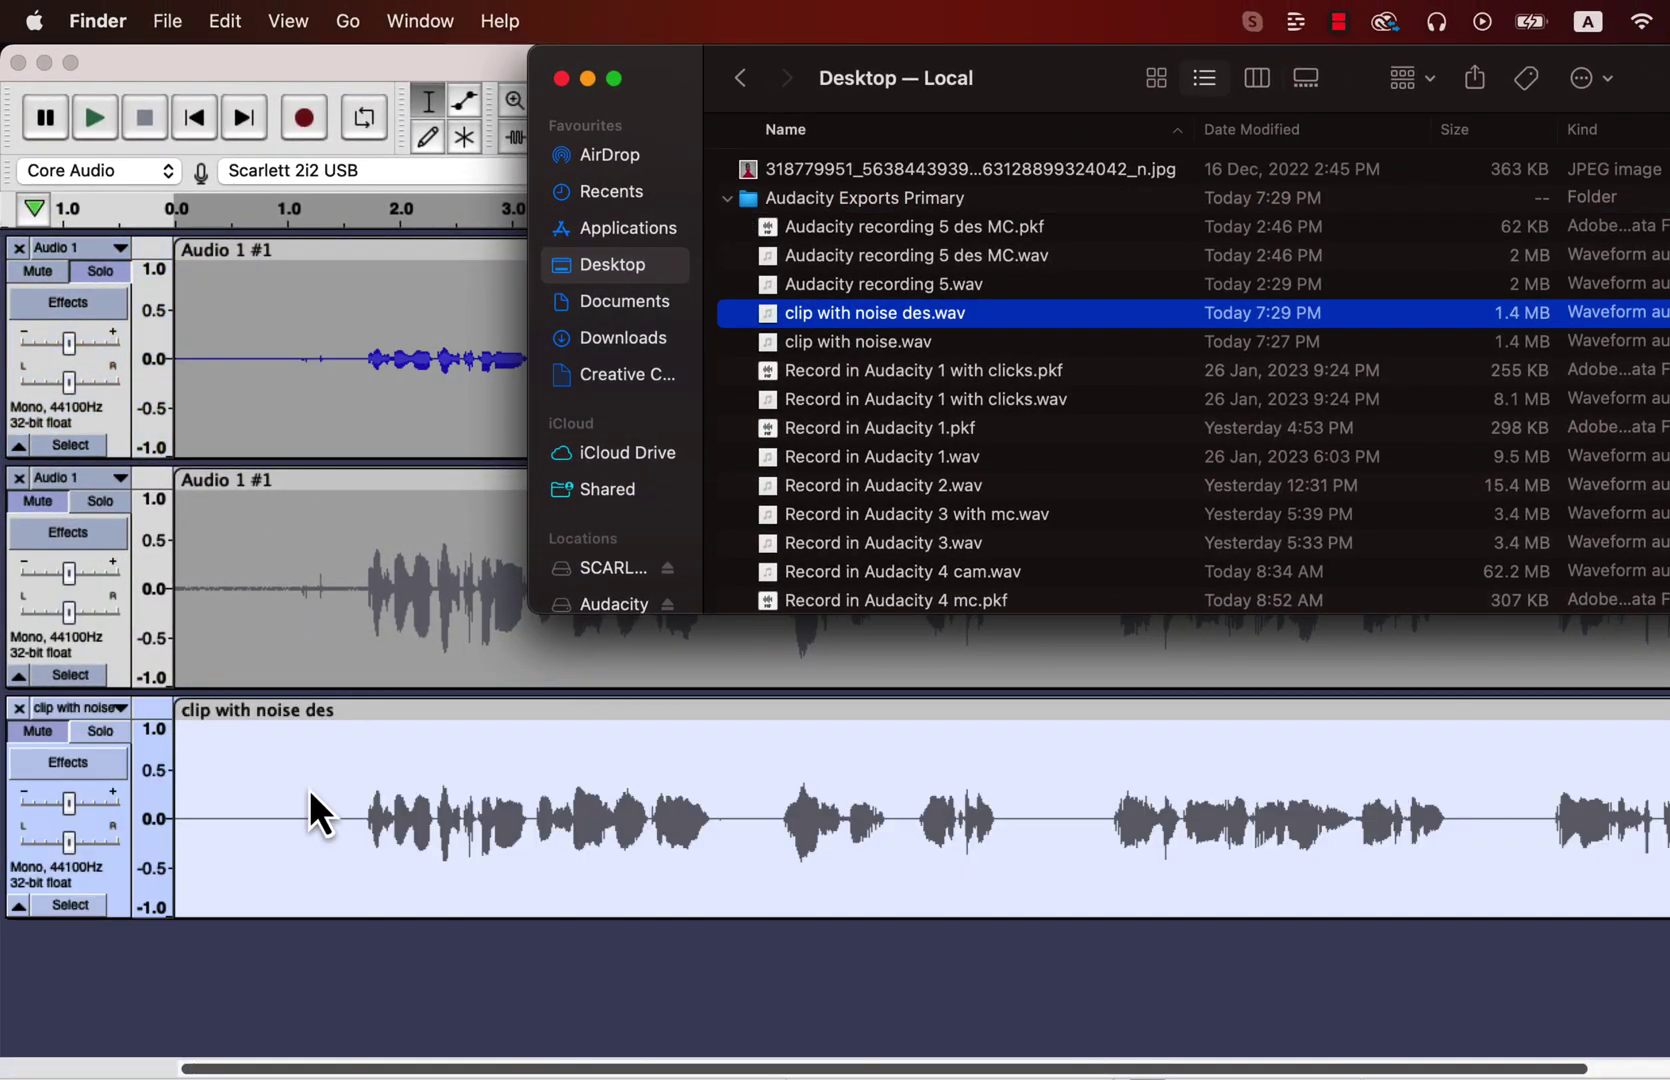
{"action": "left_click", "coordinate": [561, 79]}
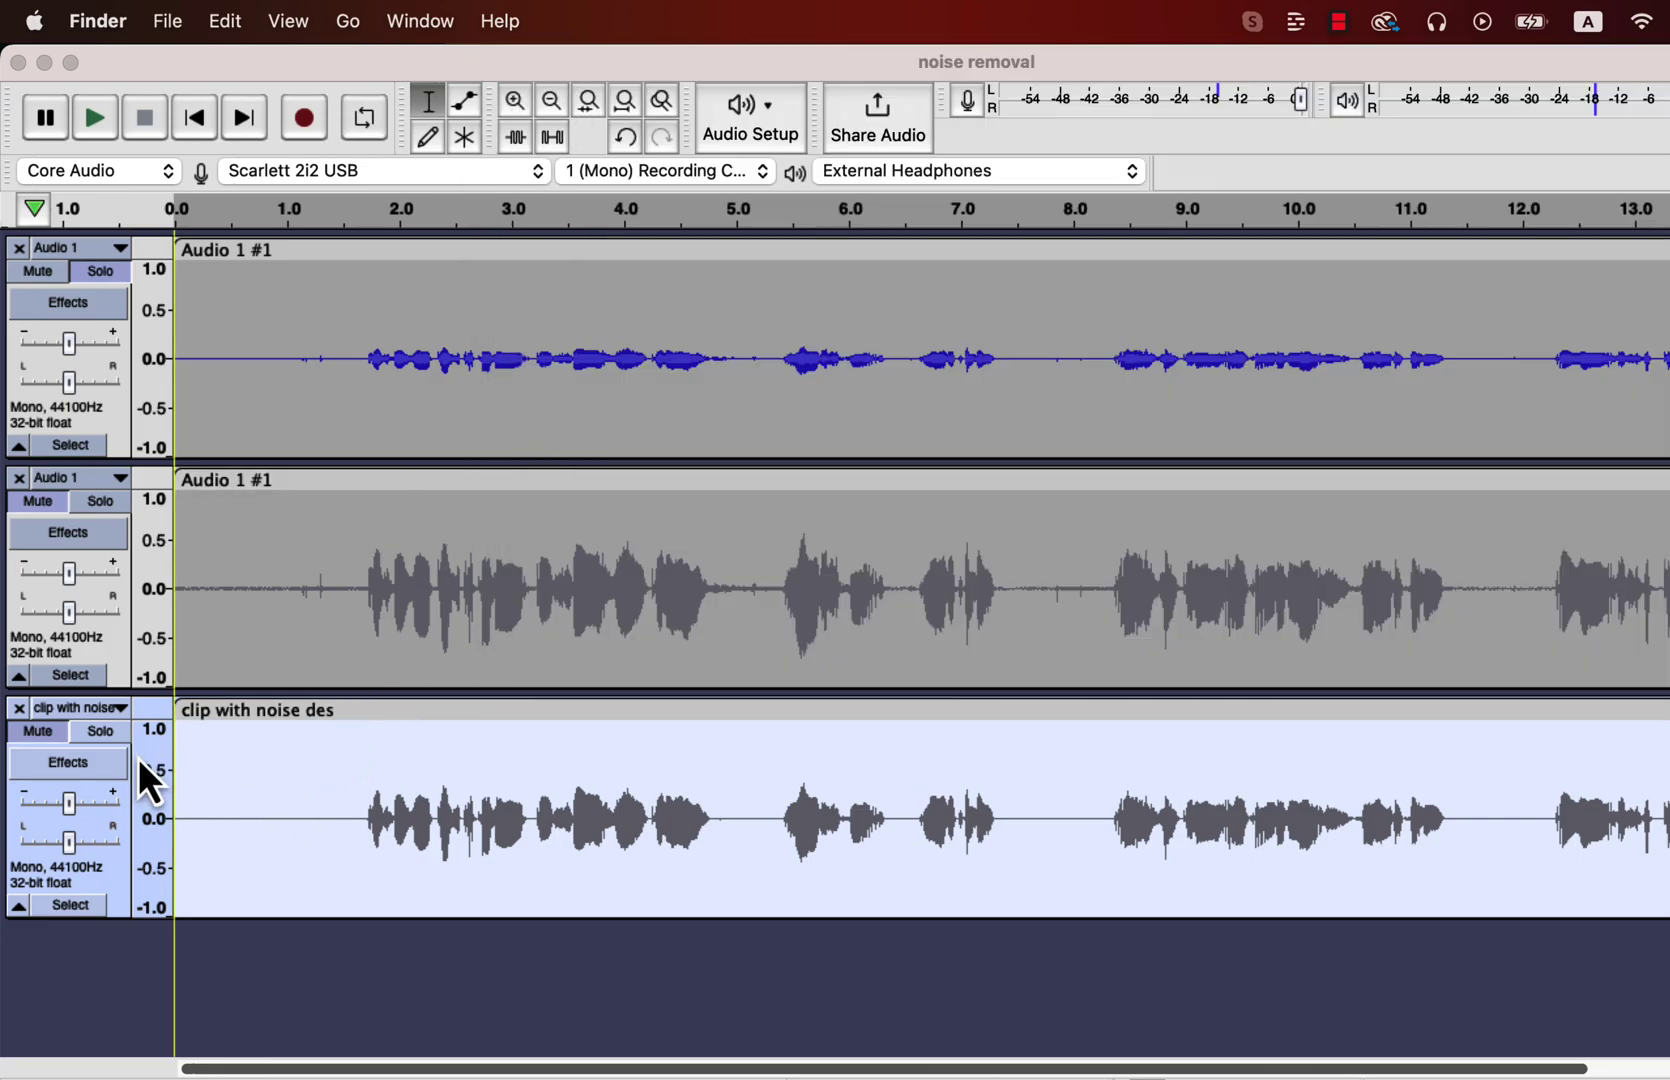
Normalize the clip with noise des track to a −3.0 dB peak and play it from the start.
{"action": "left_click", "coordinate": [106, 740]}
{"action": "left_click", "coordinate": [350, 810]}
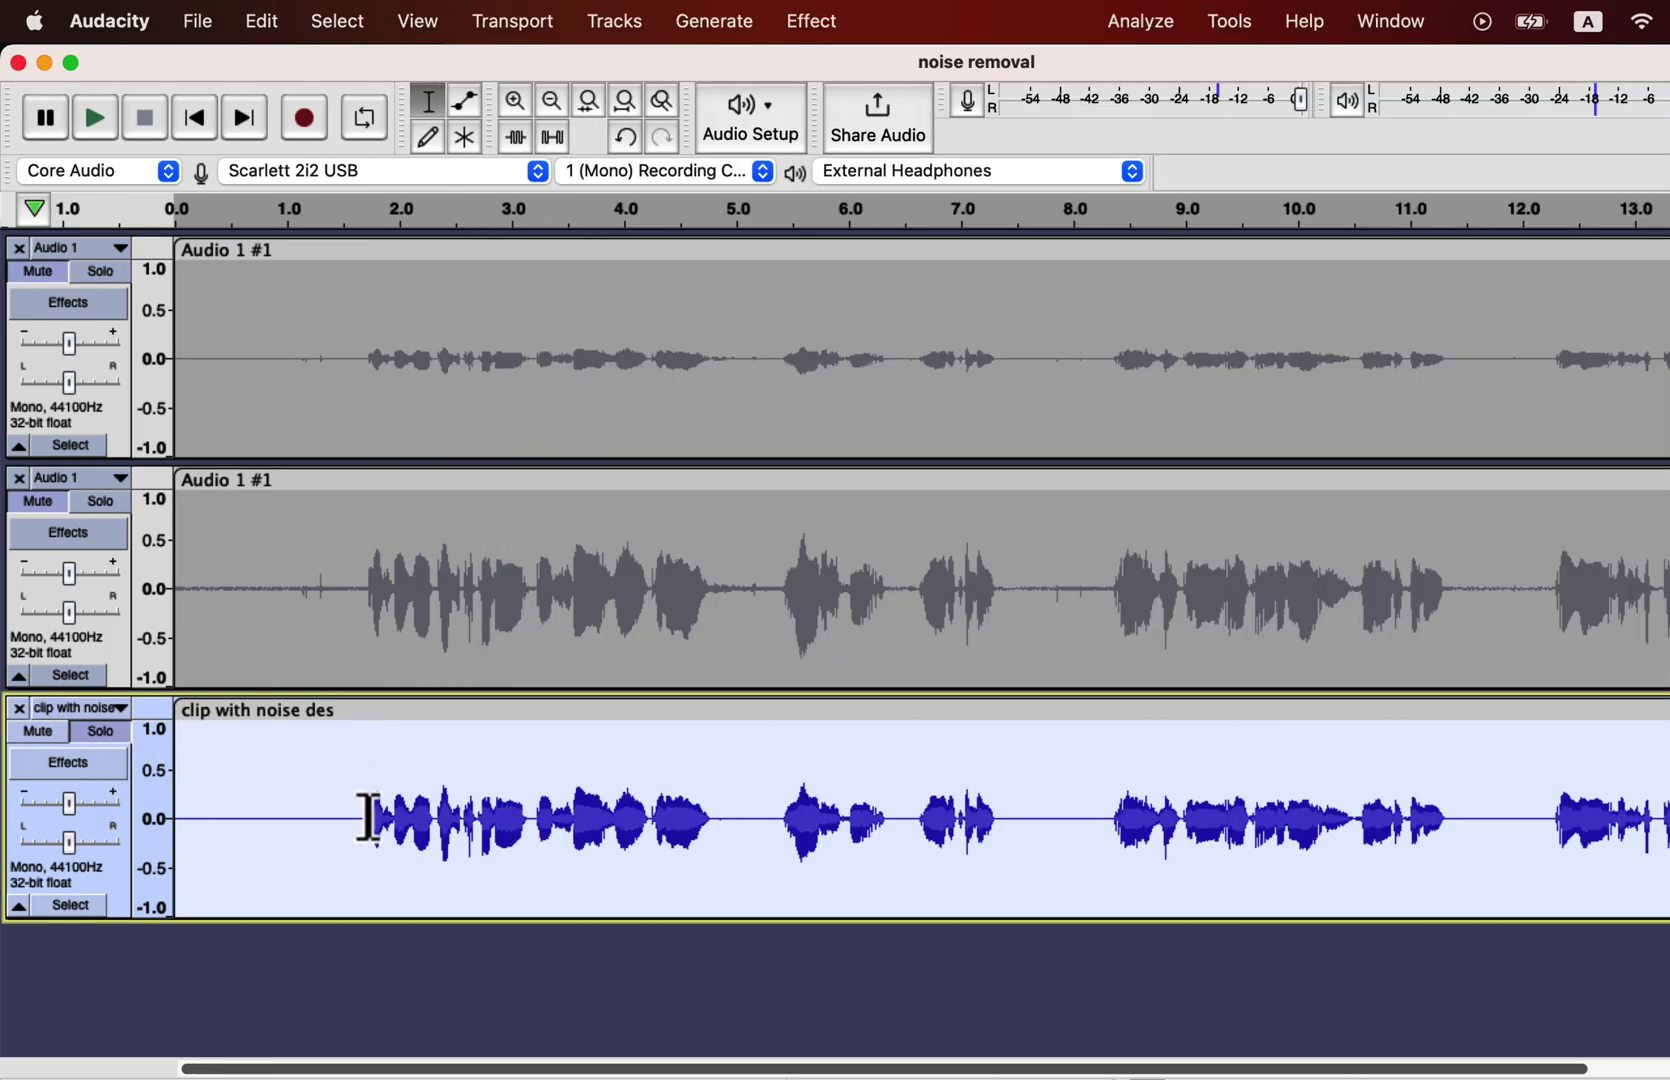
{"action": "left_click", "coordinate": [838, 16]}
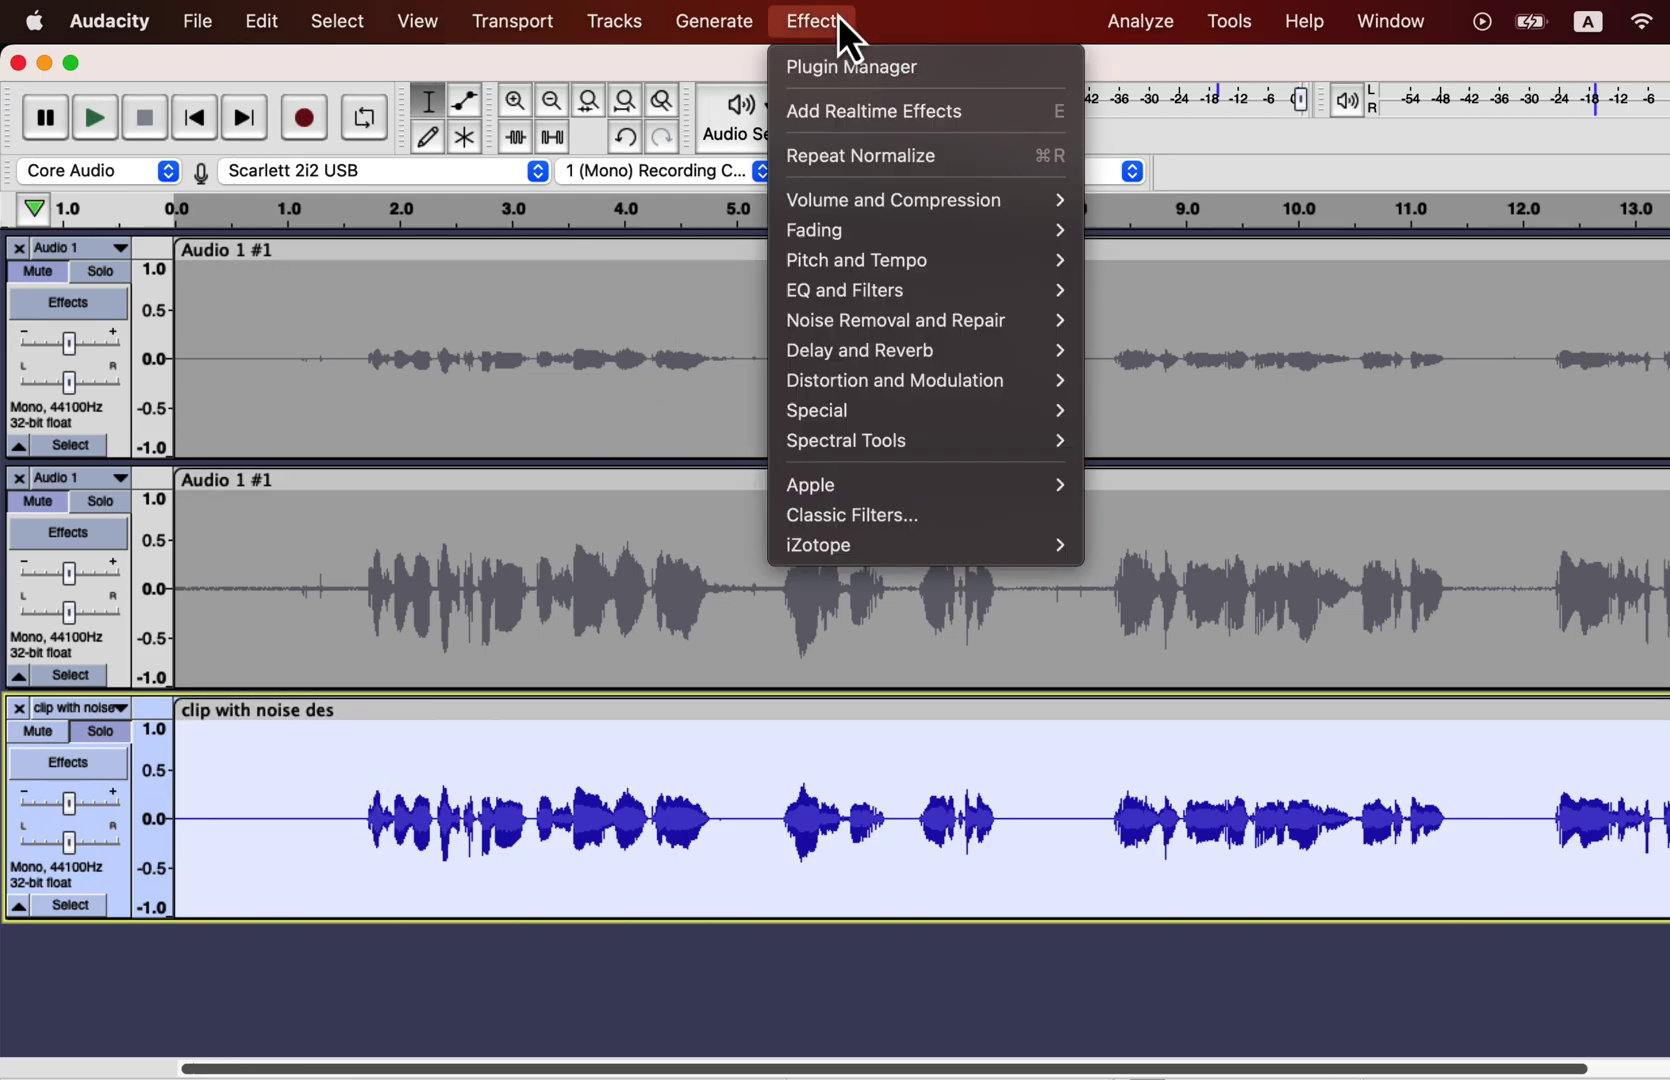
{"action": "mouse_move", "coordinate": [851, 207]}
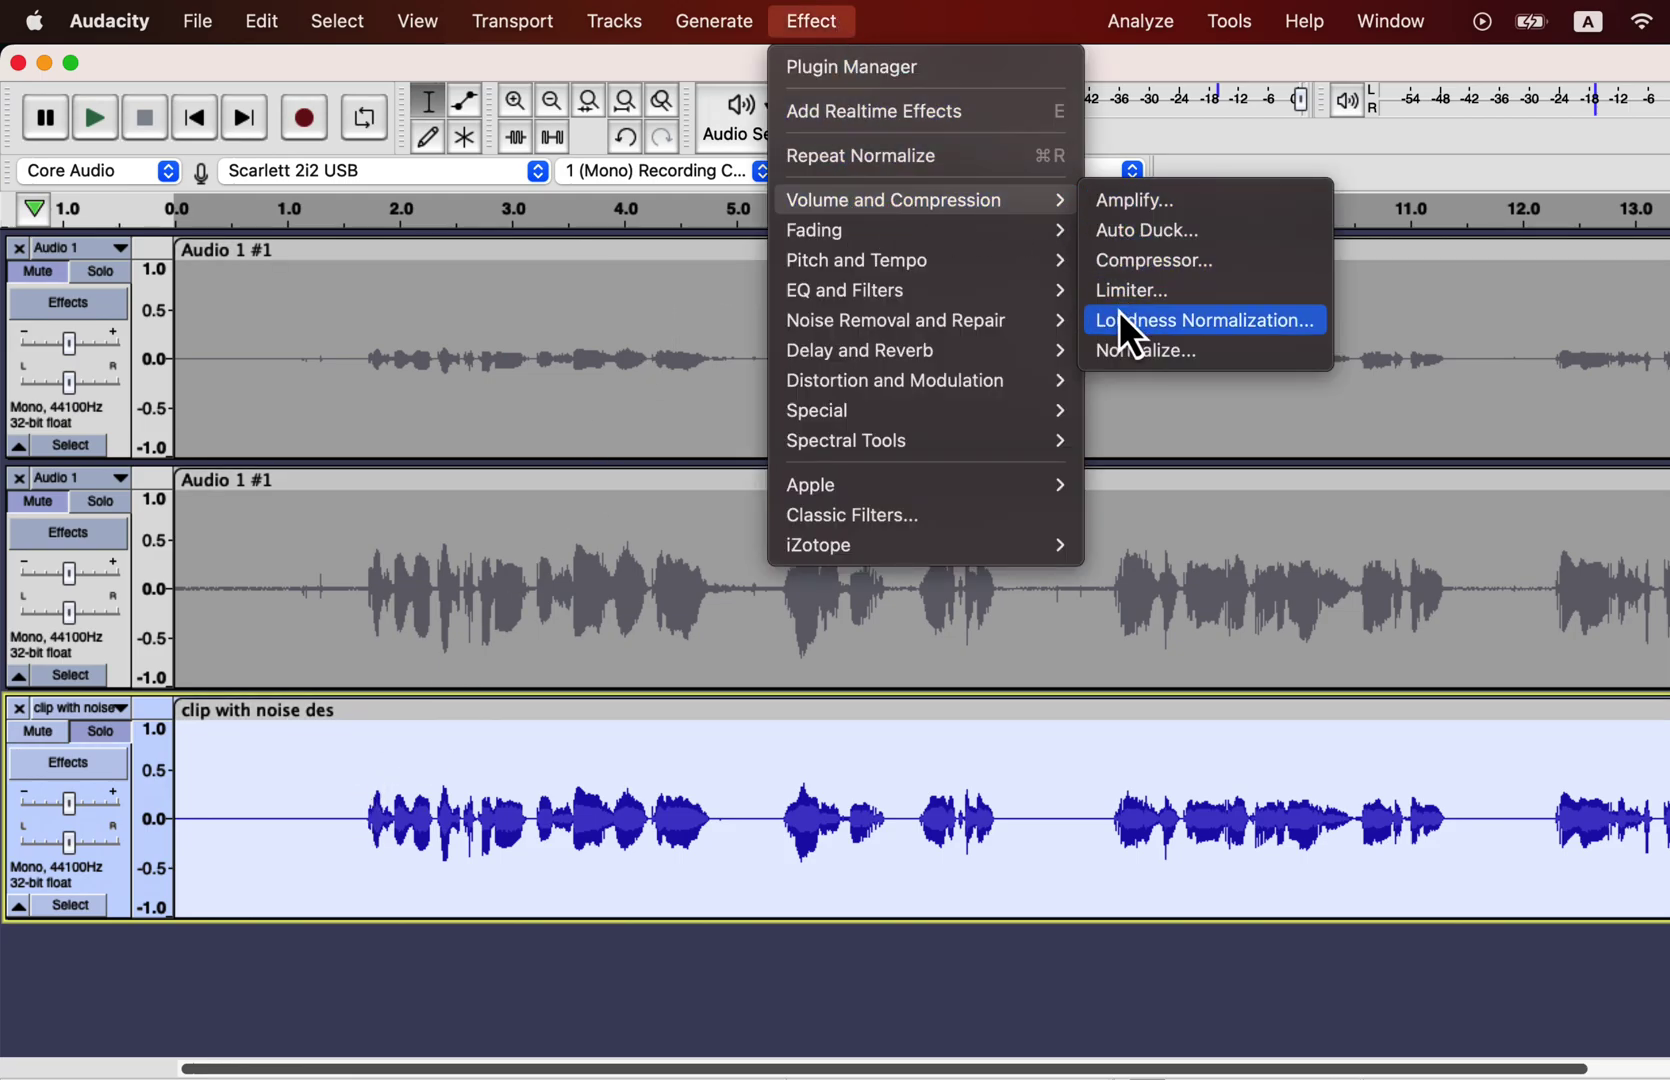
{"action": "left_click", "coordinate": [1112, 350]}
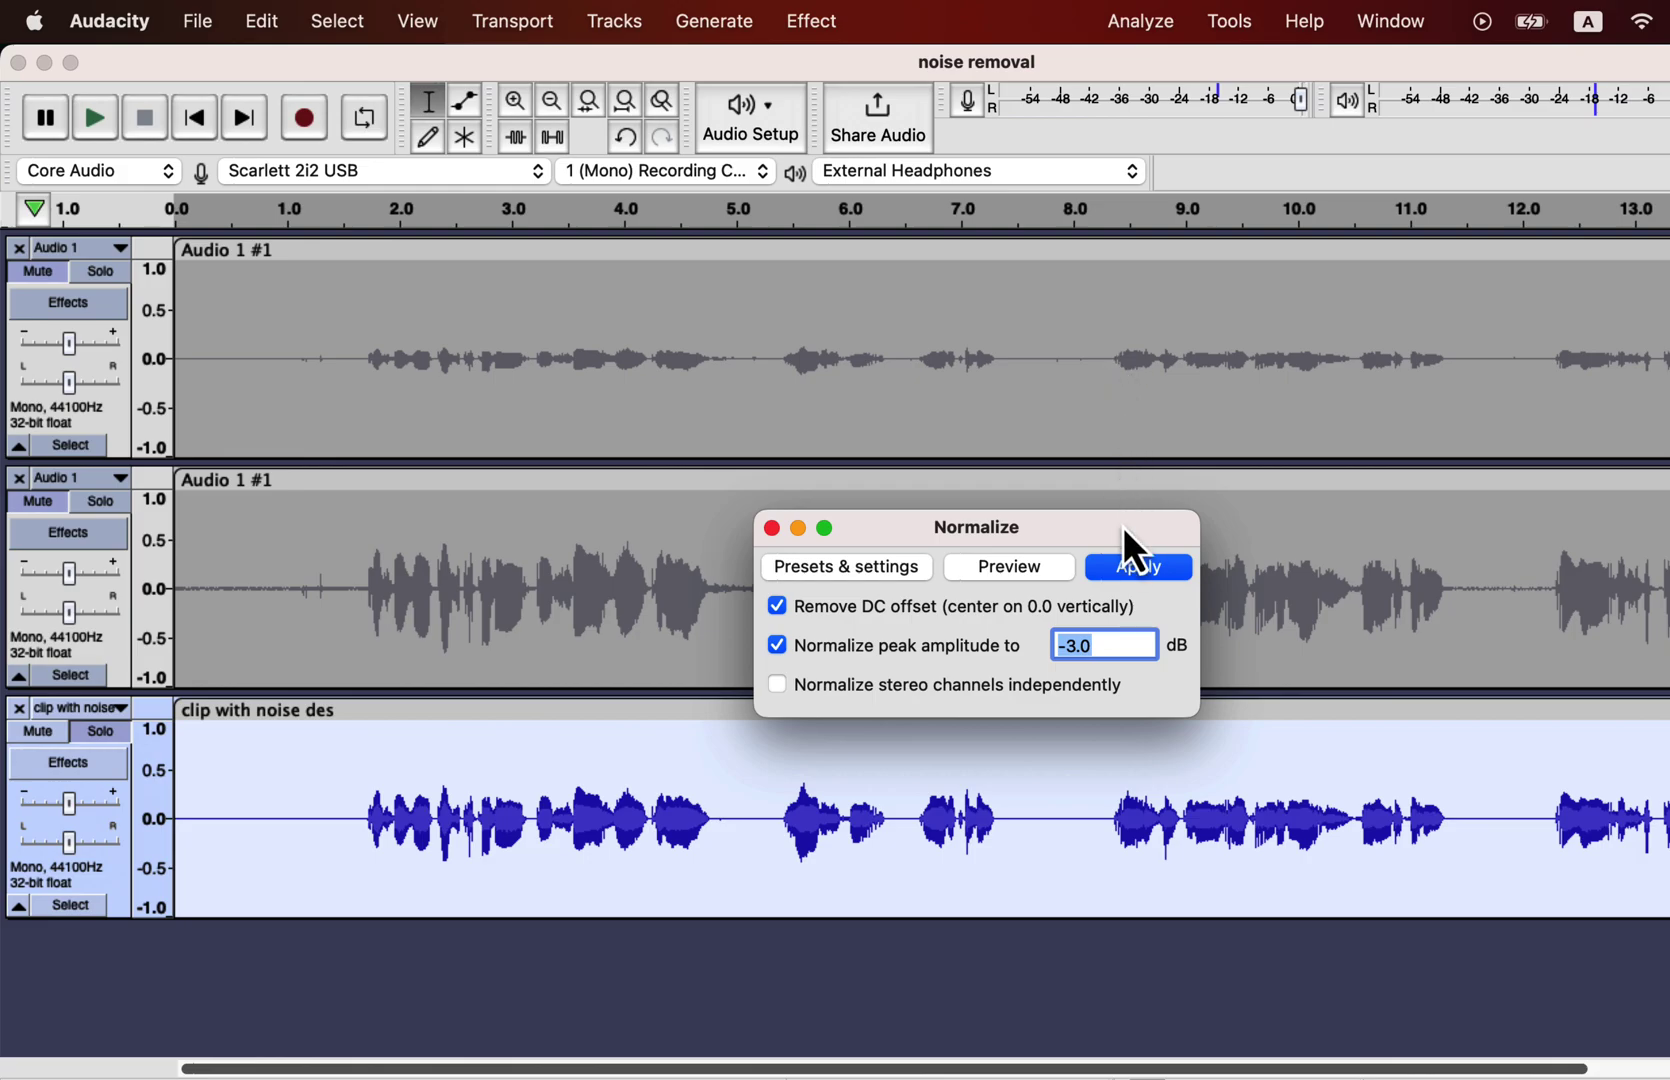
{"action": "left_click", "coordinate": [1124, 570]}
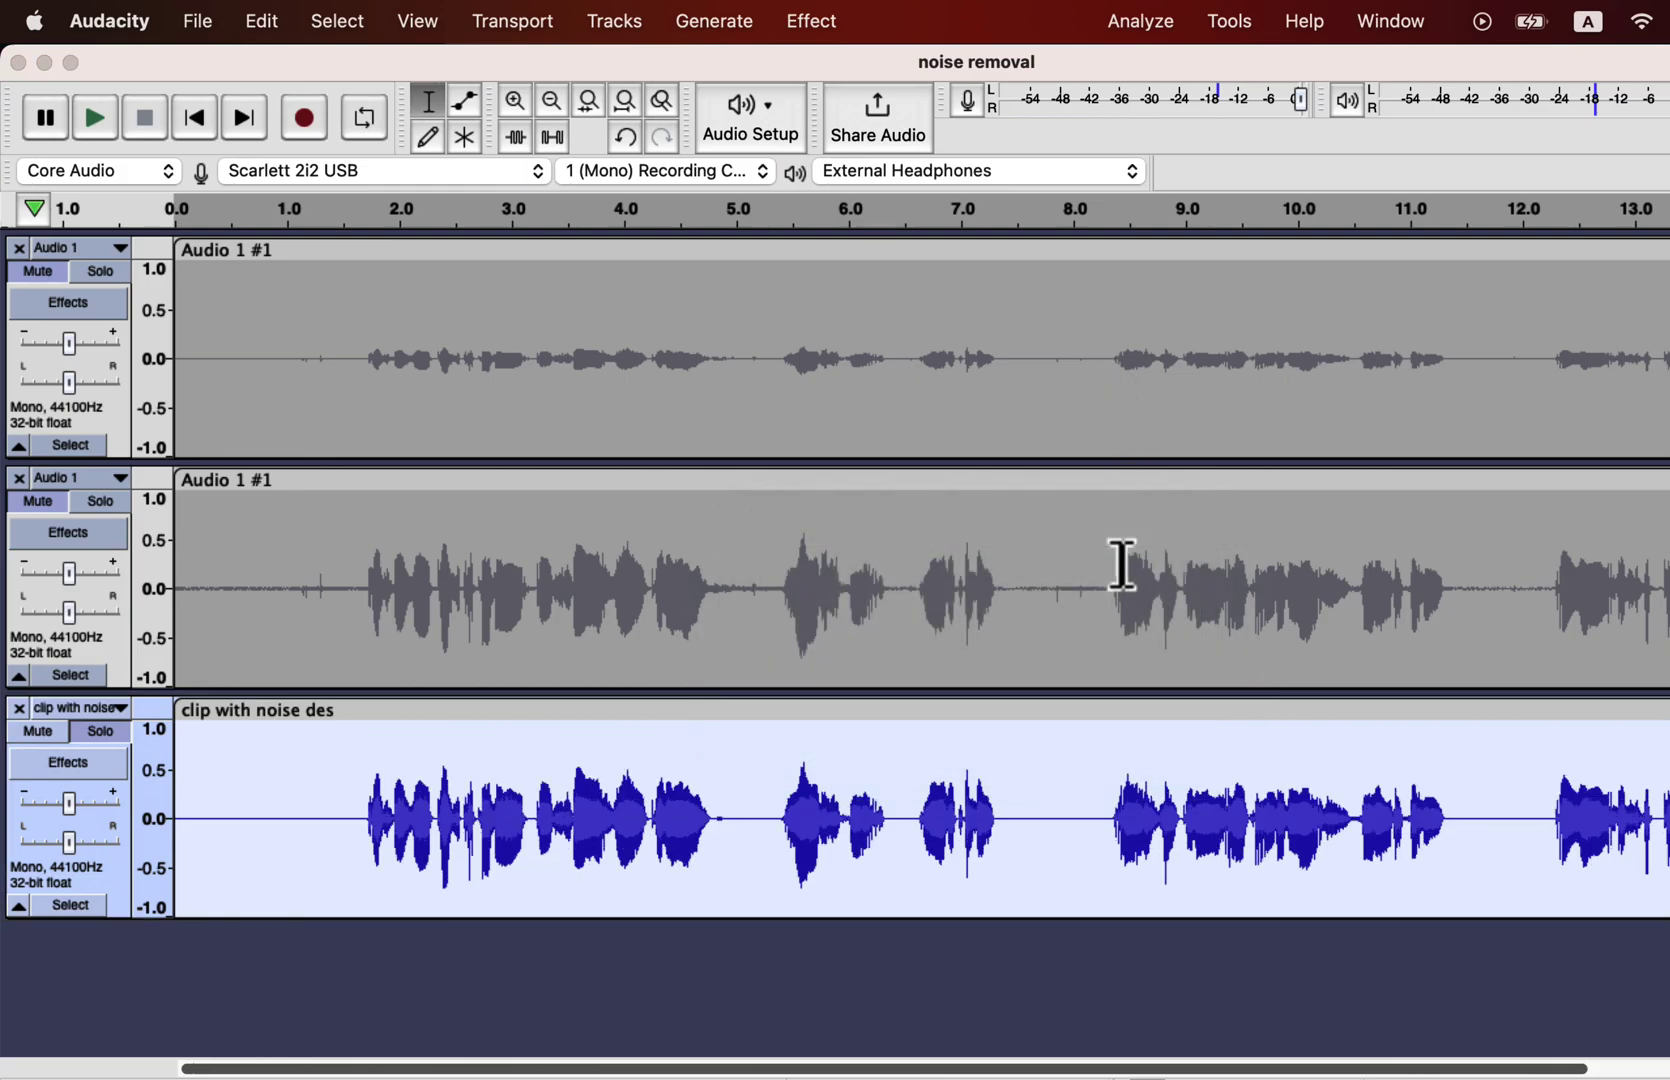
{"action": "left_click", "coordinate": [183, 775]}
{"action": "key", "text": "space"}
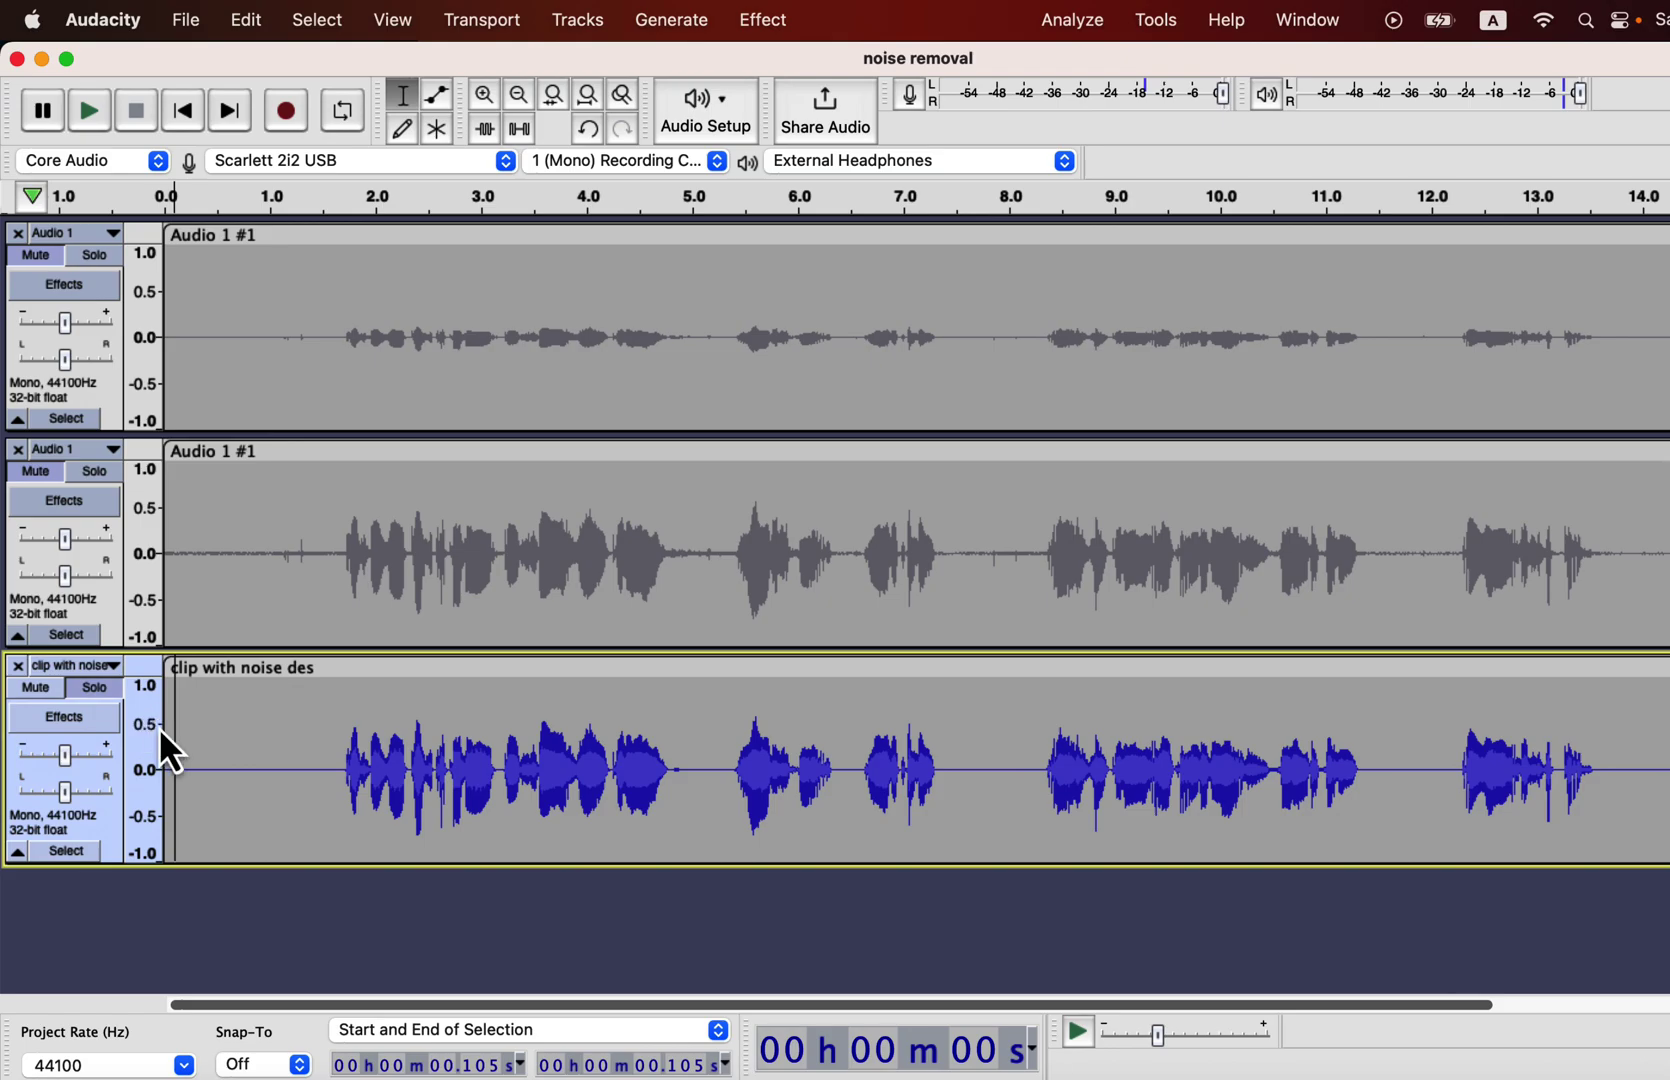
{"action": "left_click", "coordinate": [116, 502]}
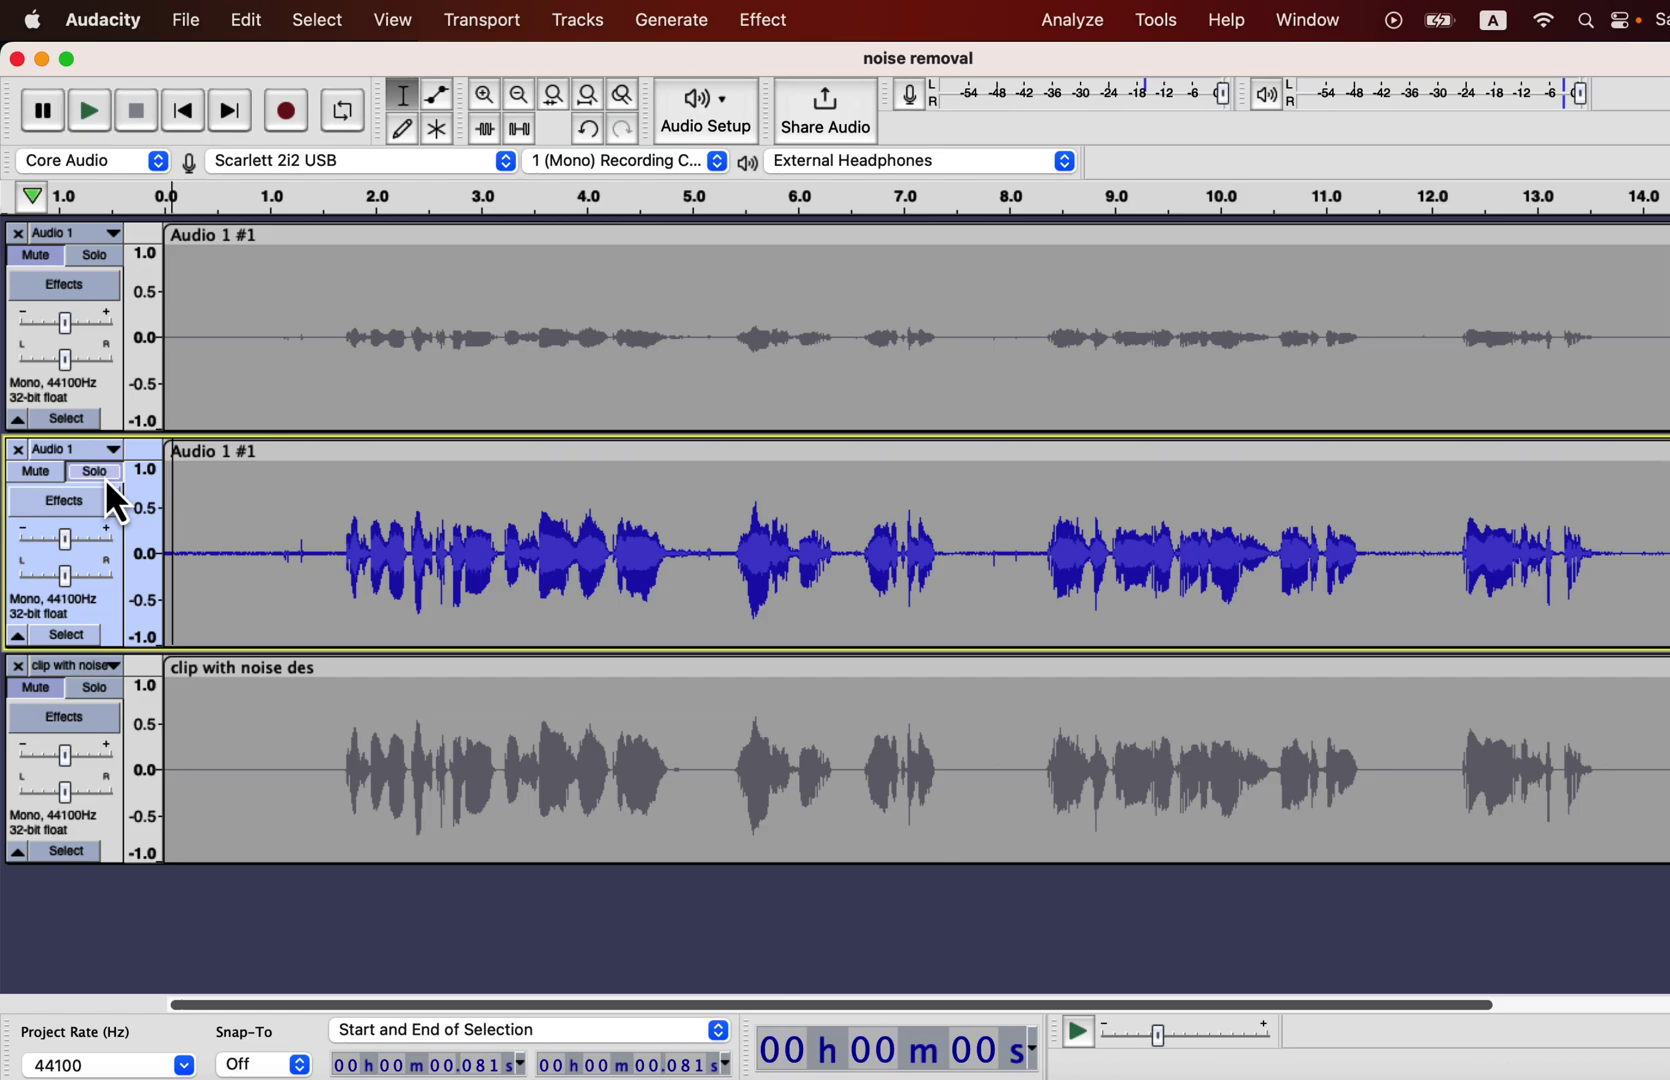
{"action": "key", "text": "space"}
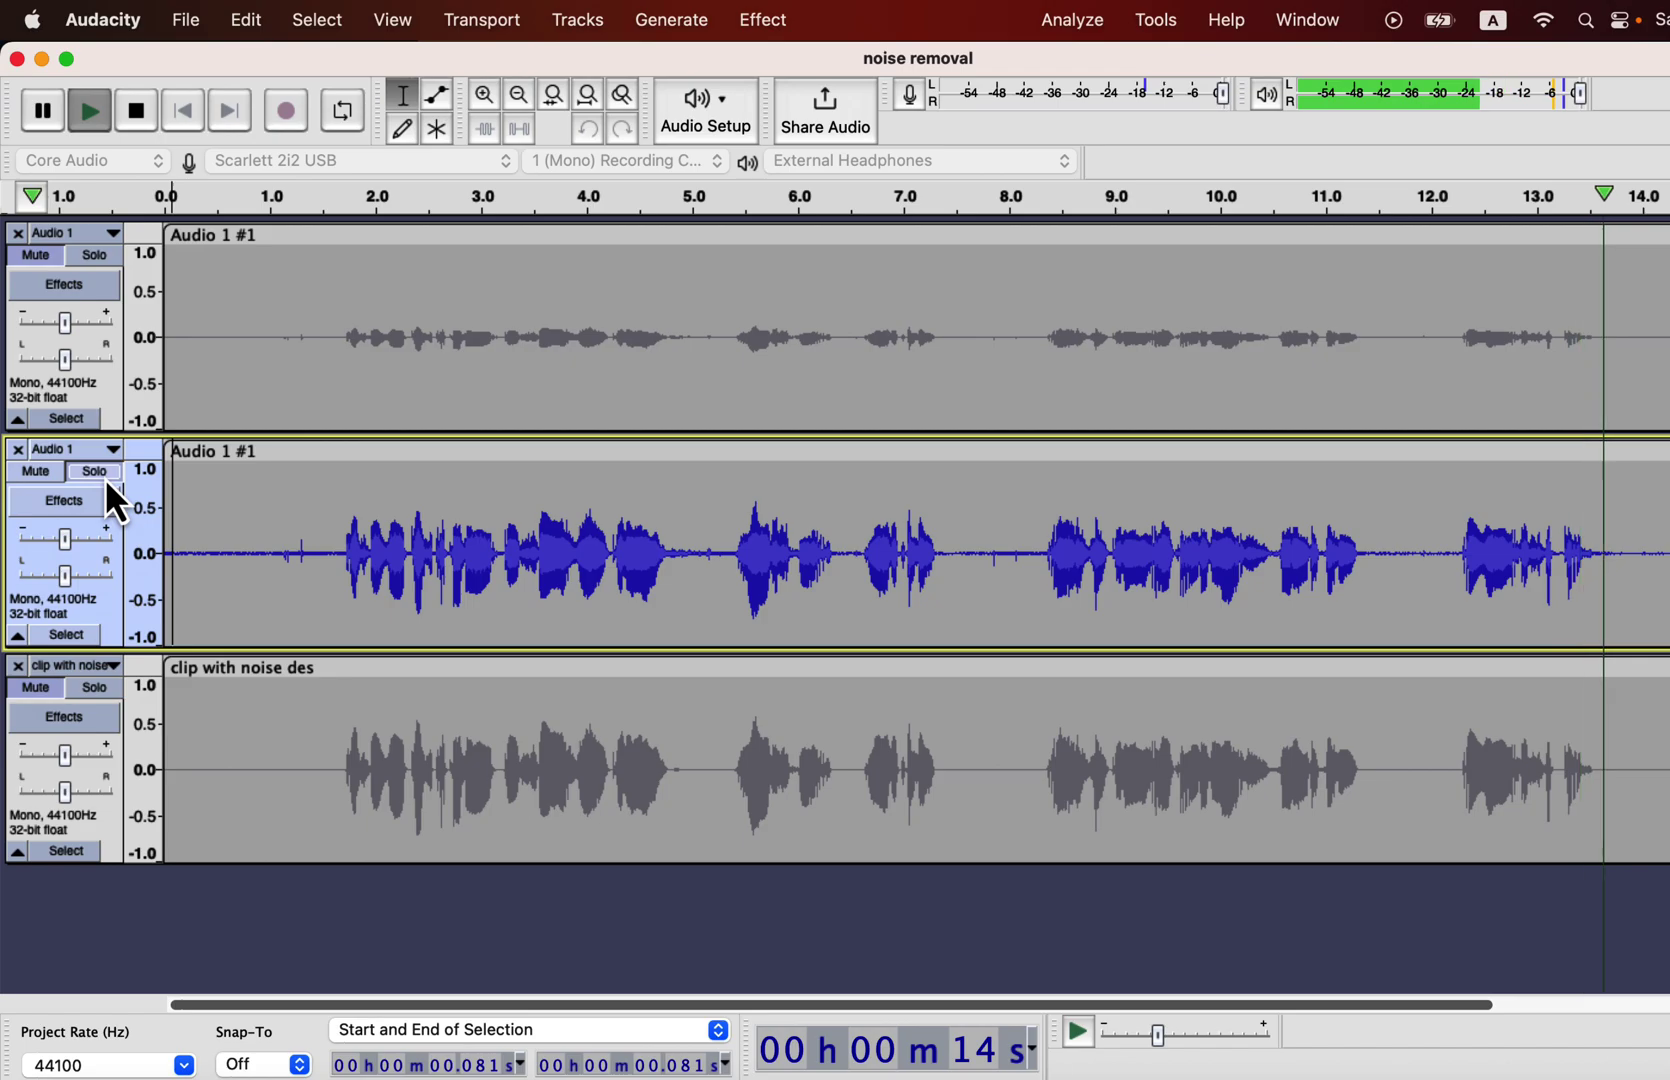
{"action": "key", "text": "space"}
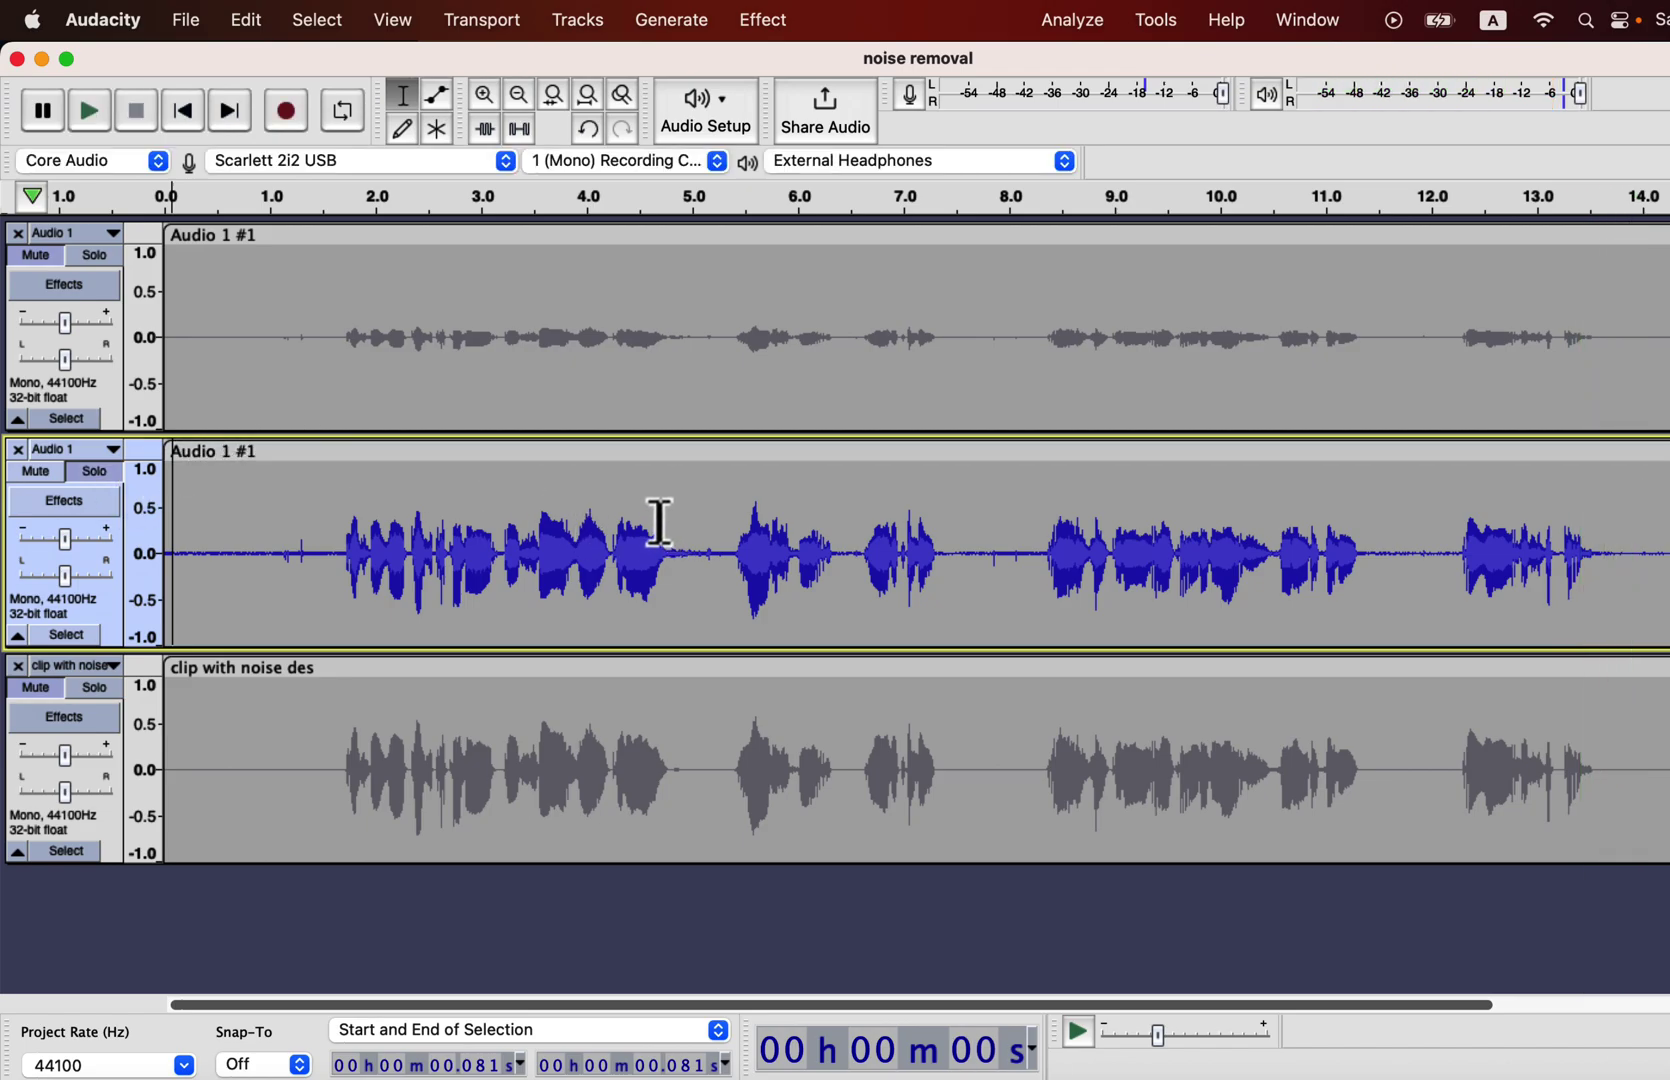
{"action": "left_click_drag", "start_coordinate": [658, 521], "coordinate": [742, 575]}
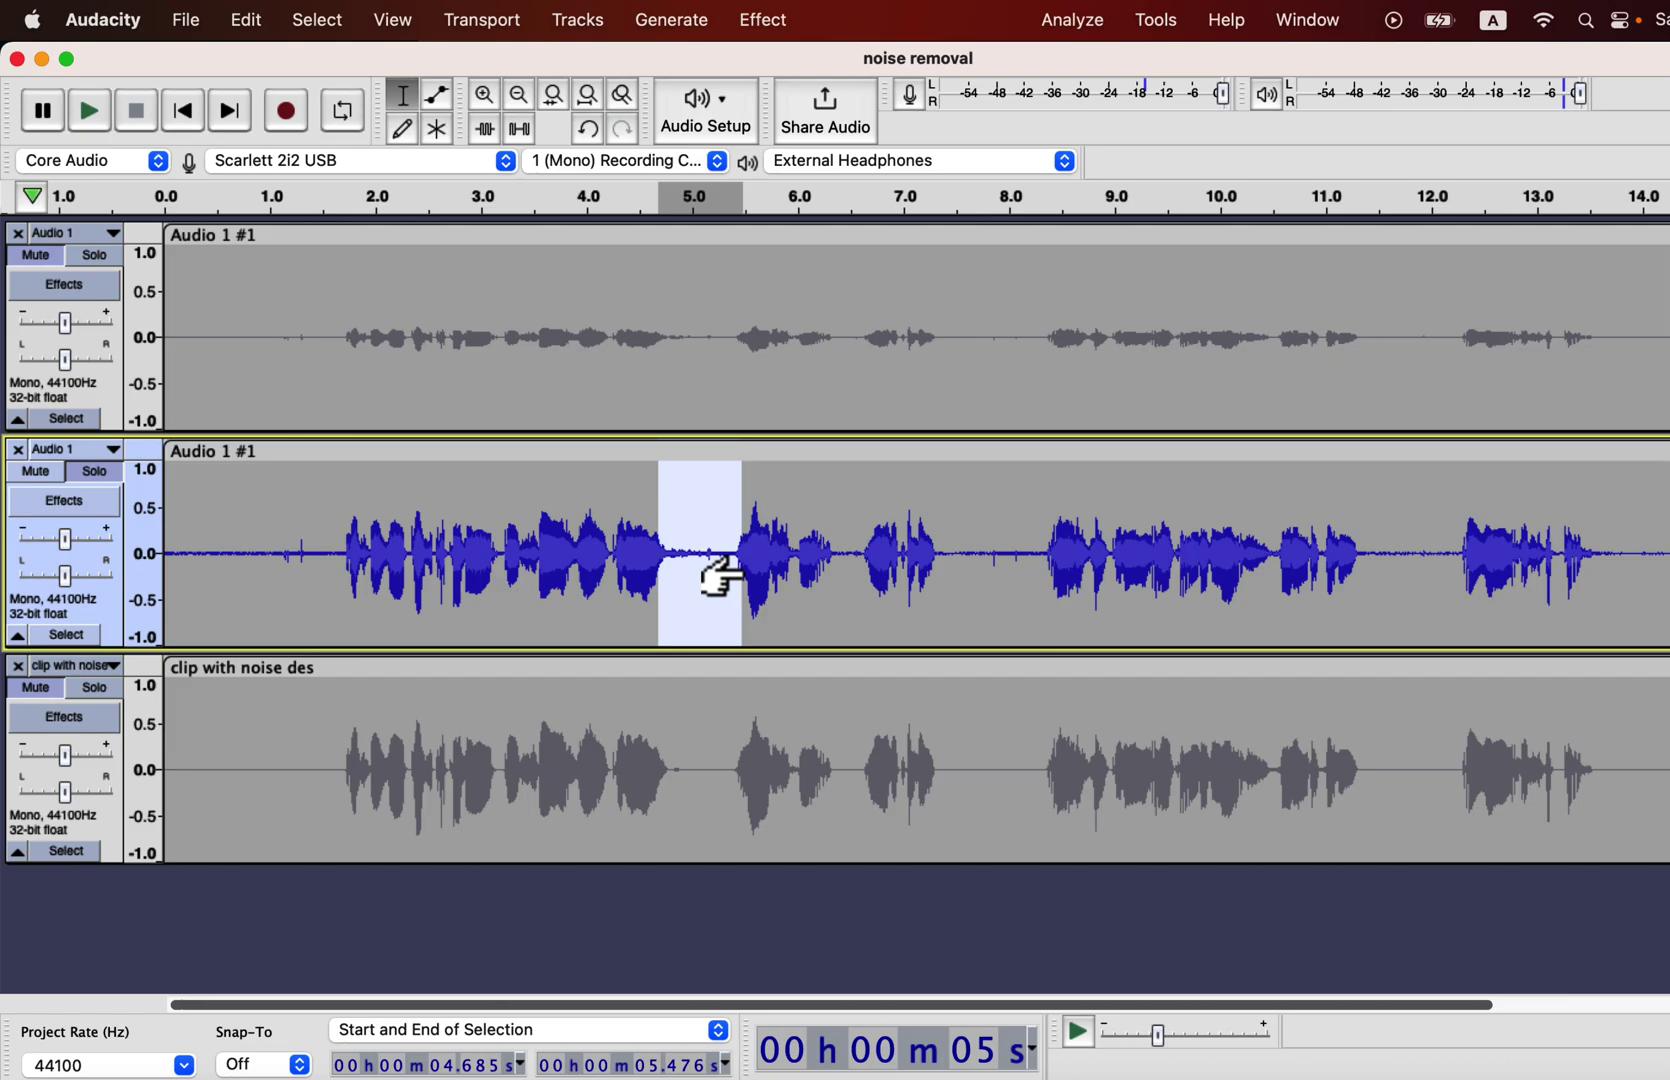
{"action": "key", "text": "space"}
{"action": "left_click", "coordinate": [110, 706]}
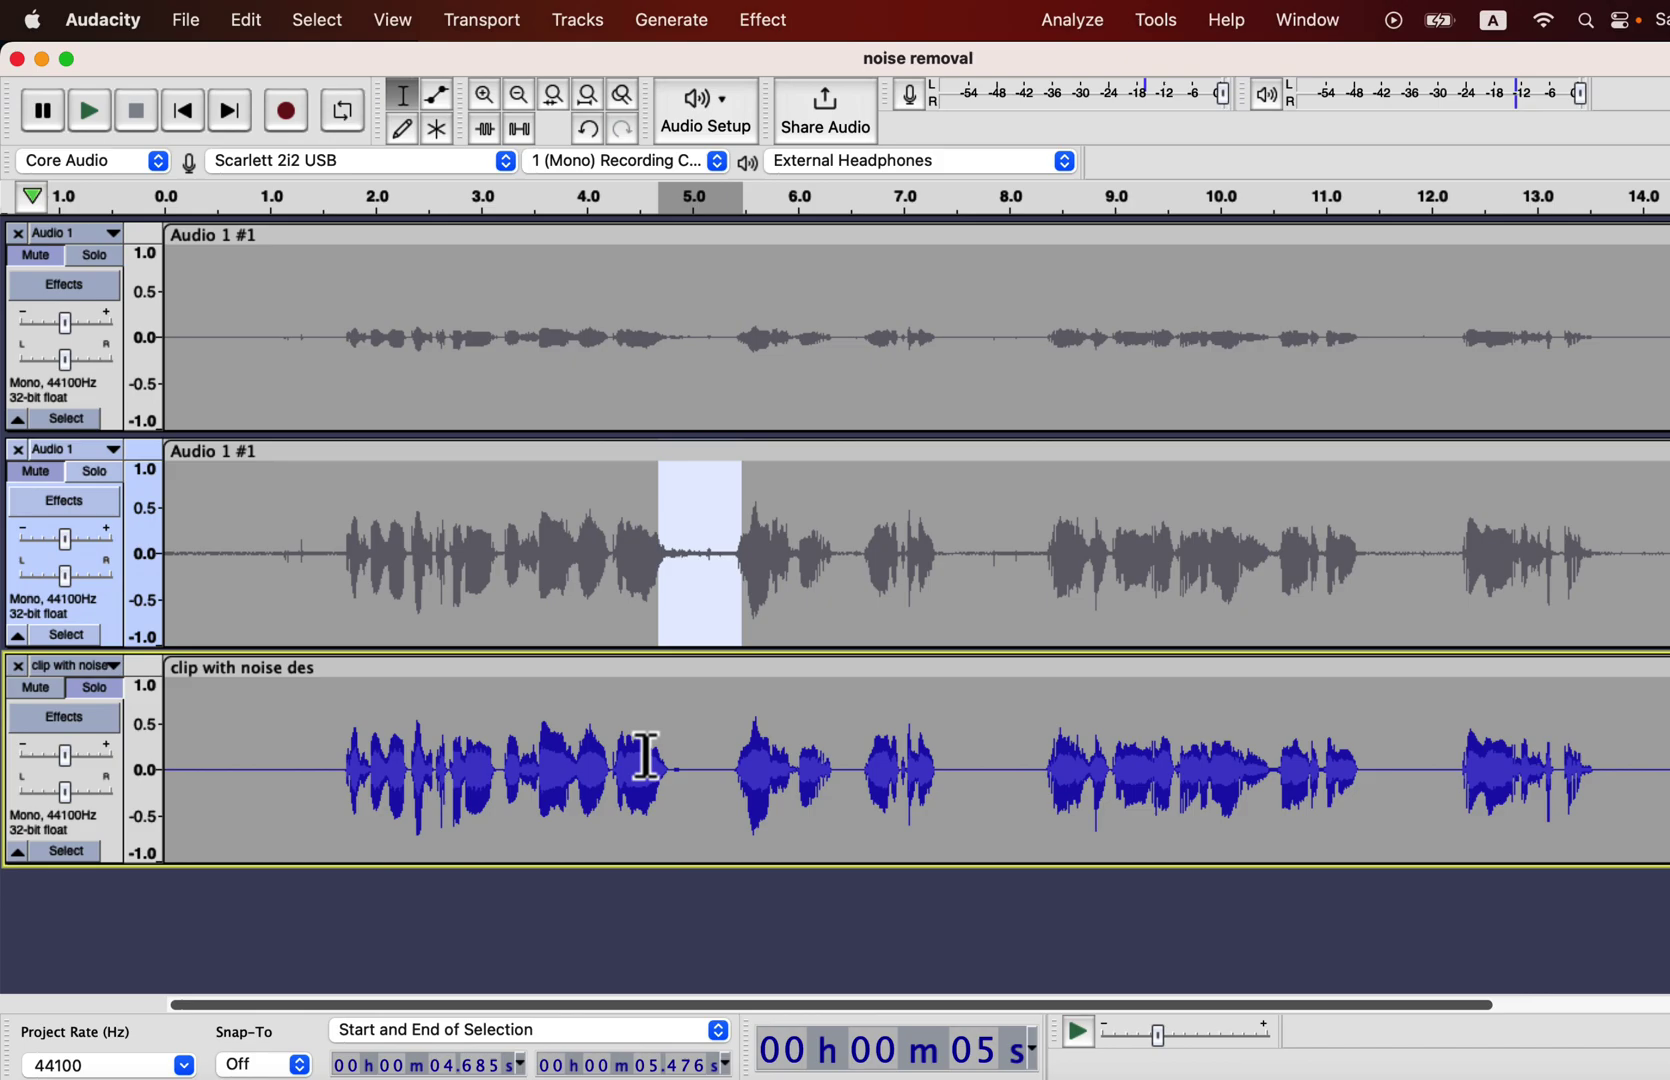
{"action": "left_click_drag", "start_coordinate": [659, 697], "coordinate": [743, 775]}
{"action": "key", "text": "space"}
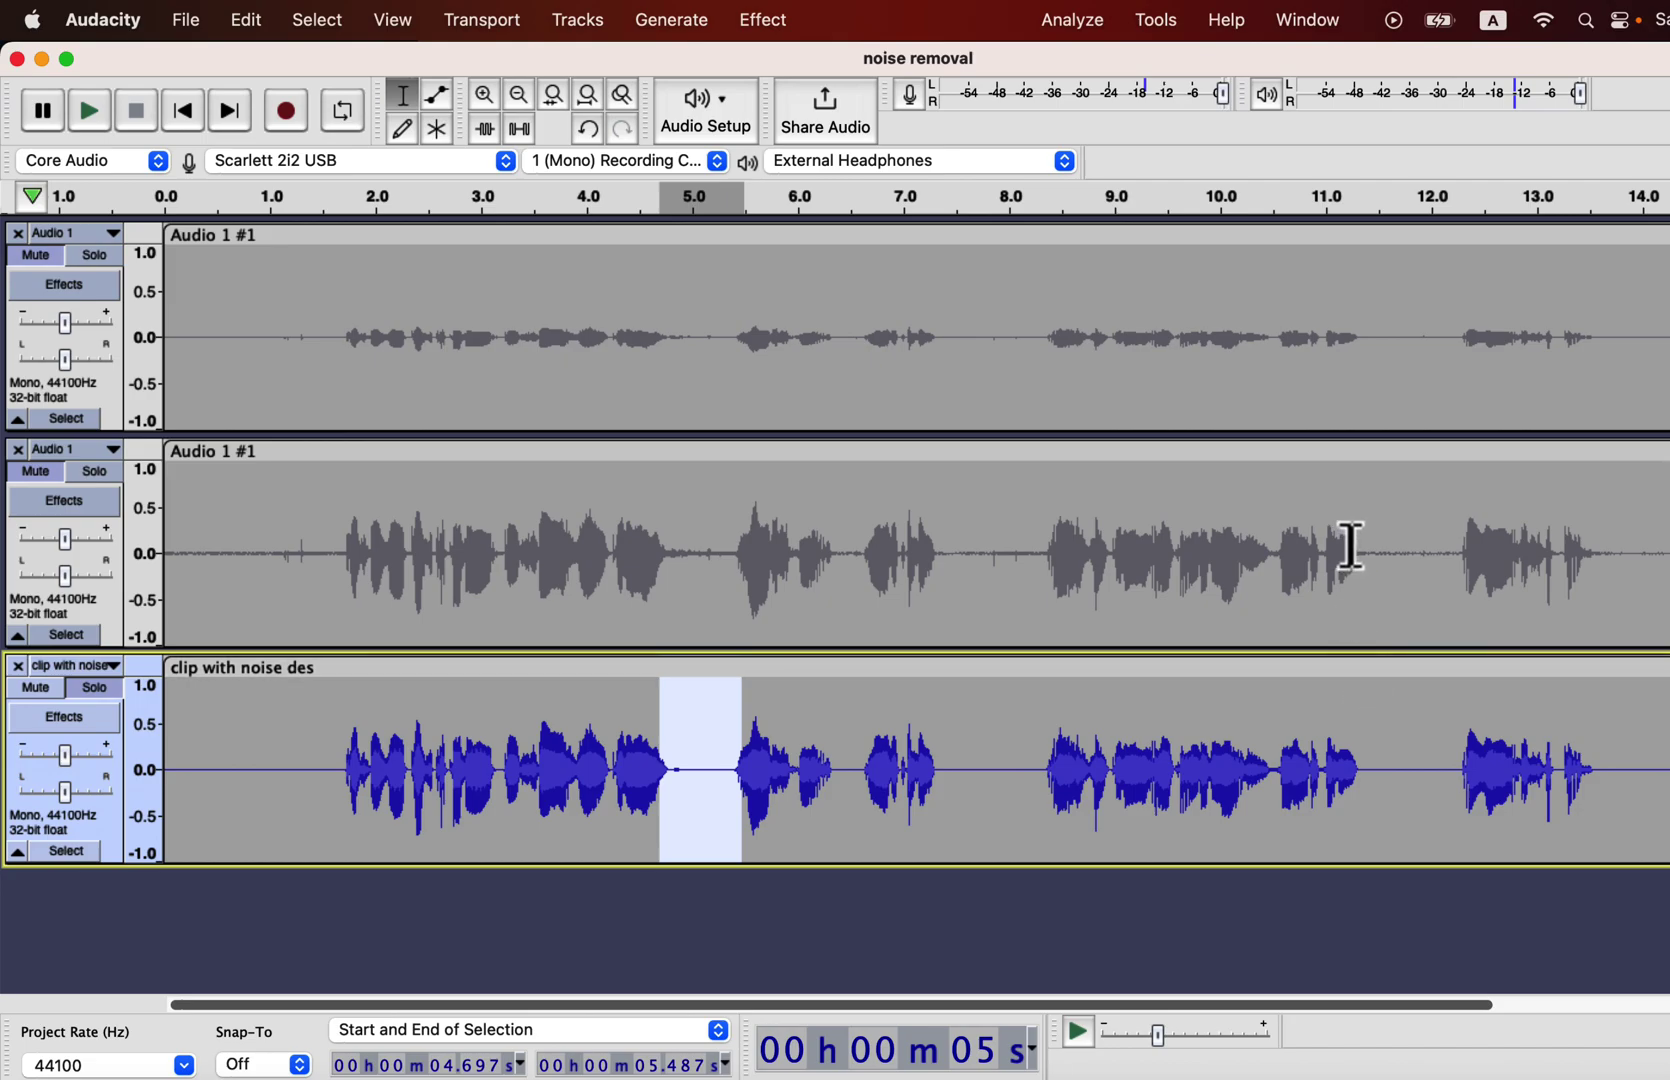
{"action": "left_click_drag", "start_coordinate": [1351, 550], "coordinate": [1469, 580]}
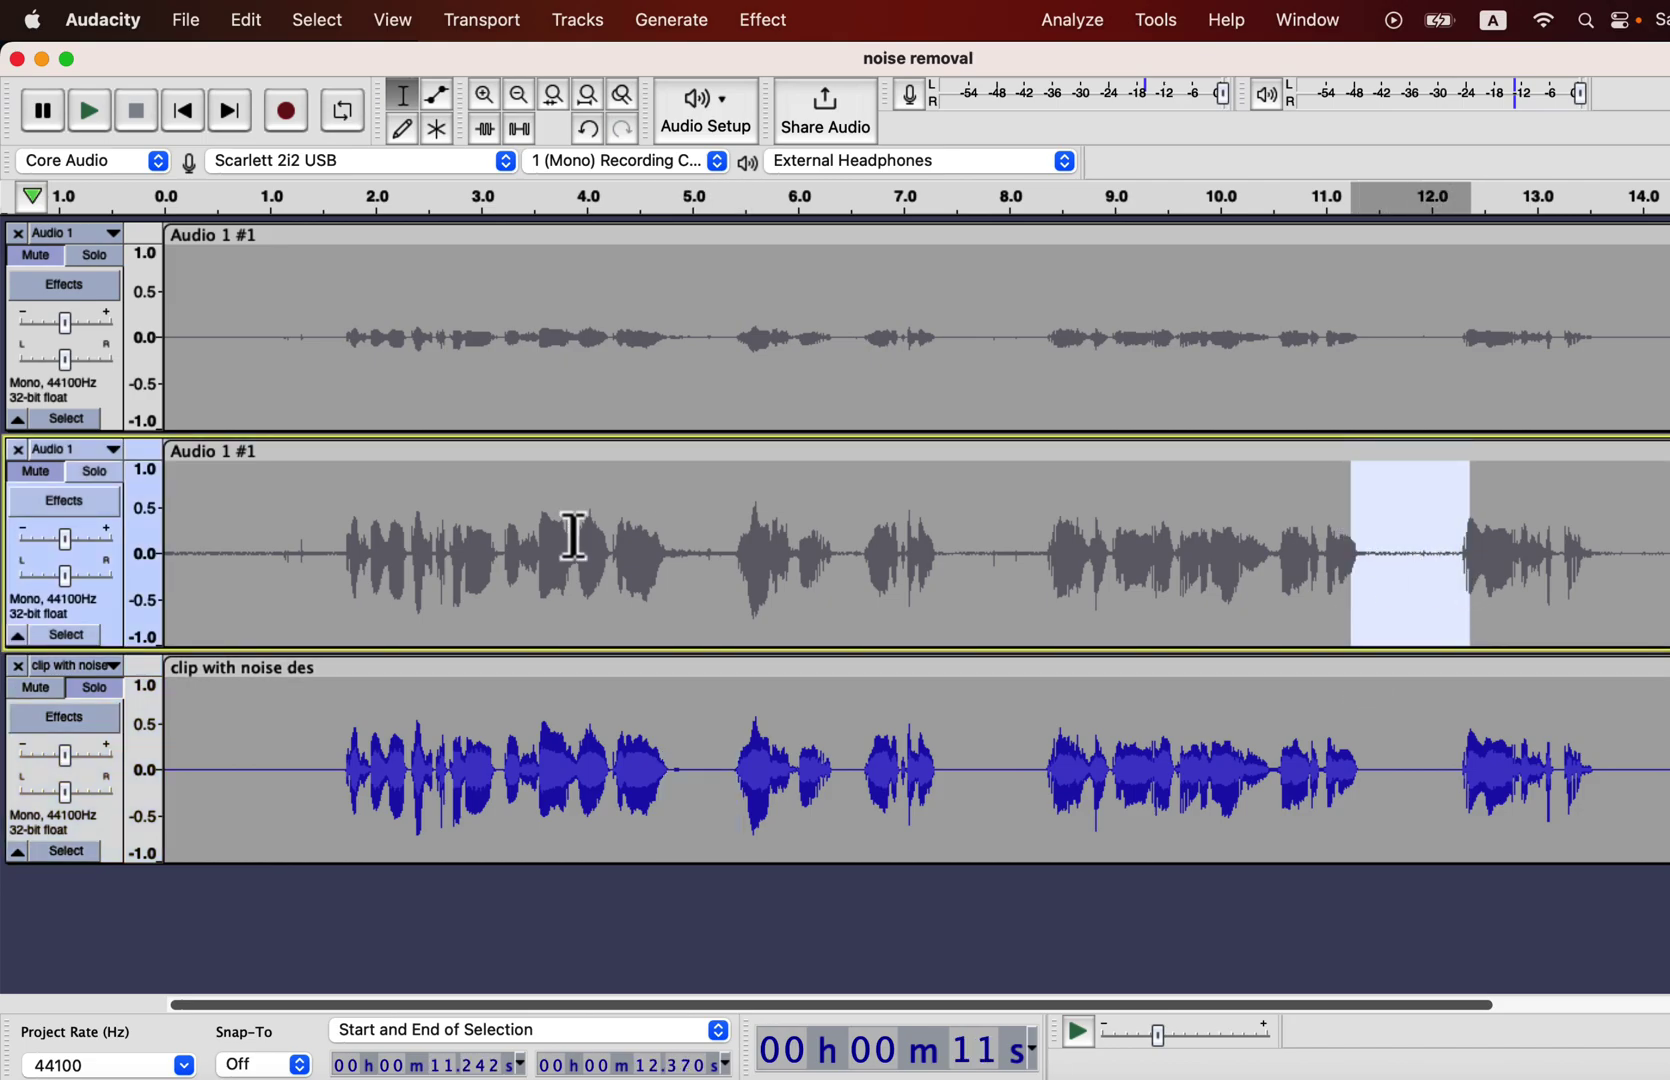
{"action": "left_click", "coordinate": [106, 485]}
{"action": "key", "text": "space"}
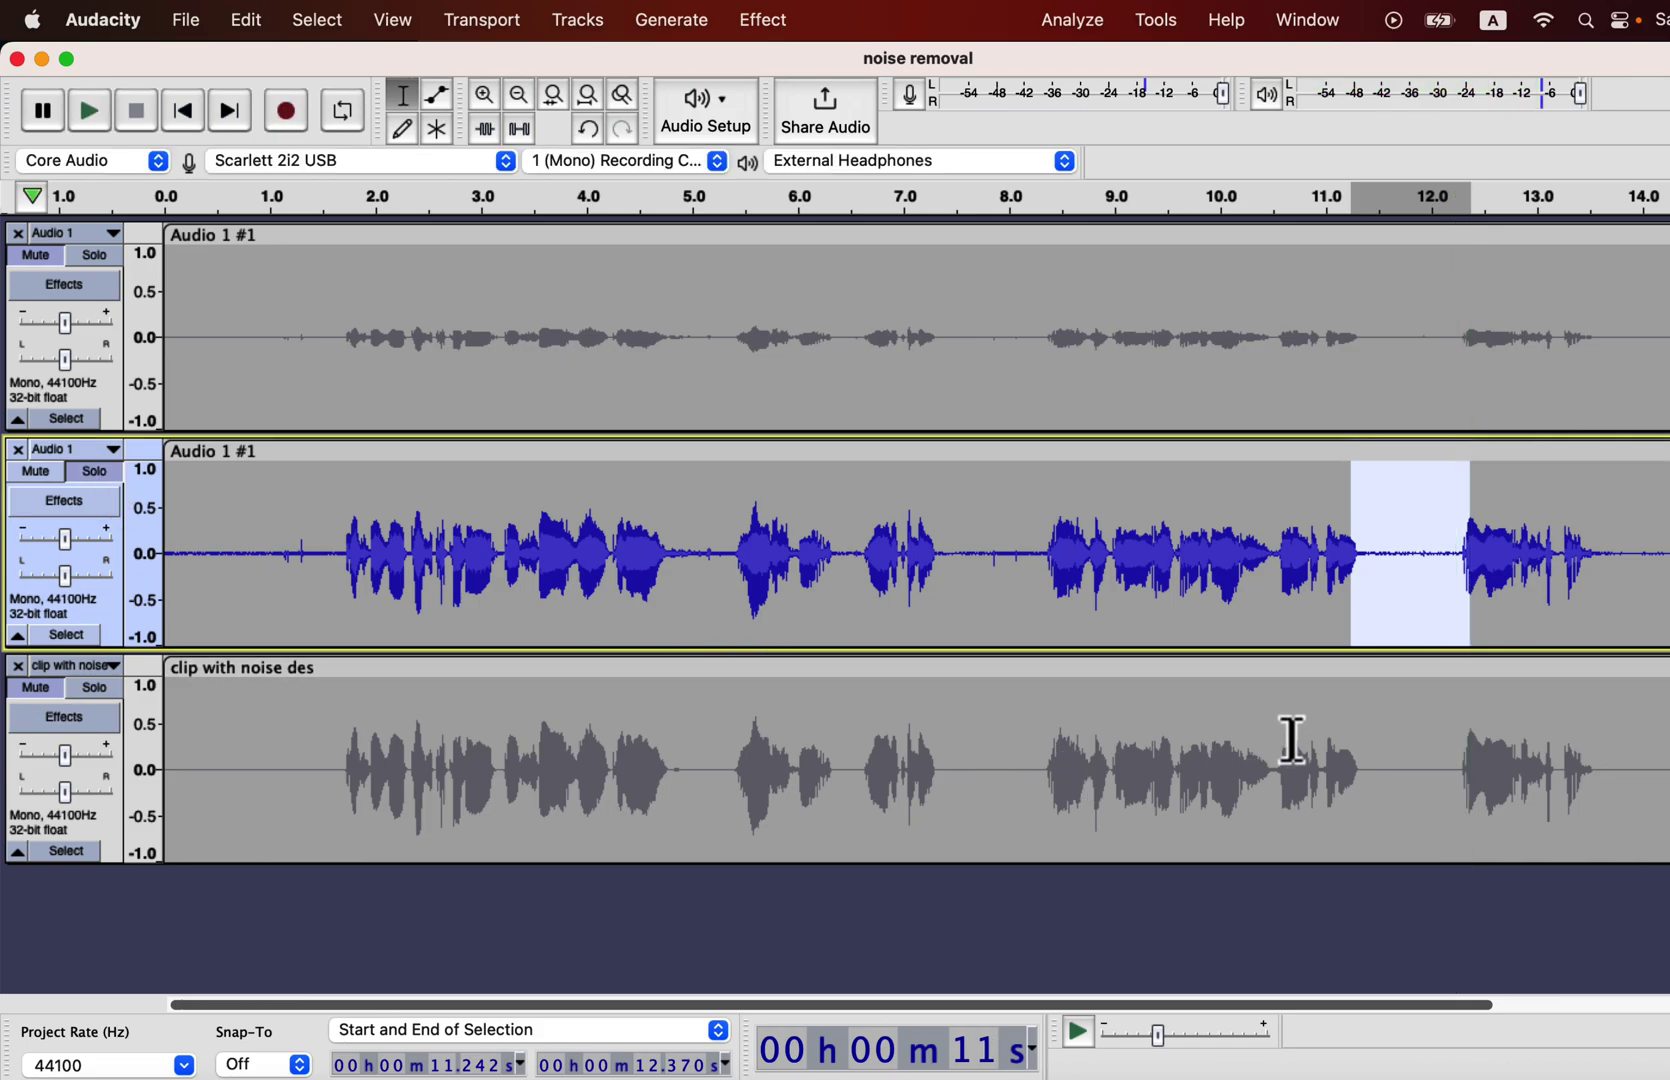
{"action": "left_click", "coordinate": [1322, 736]}
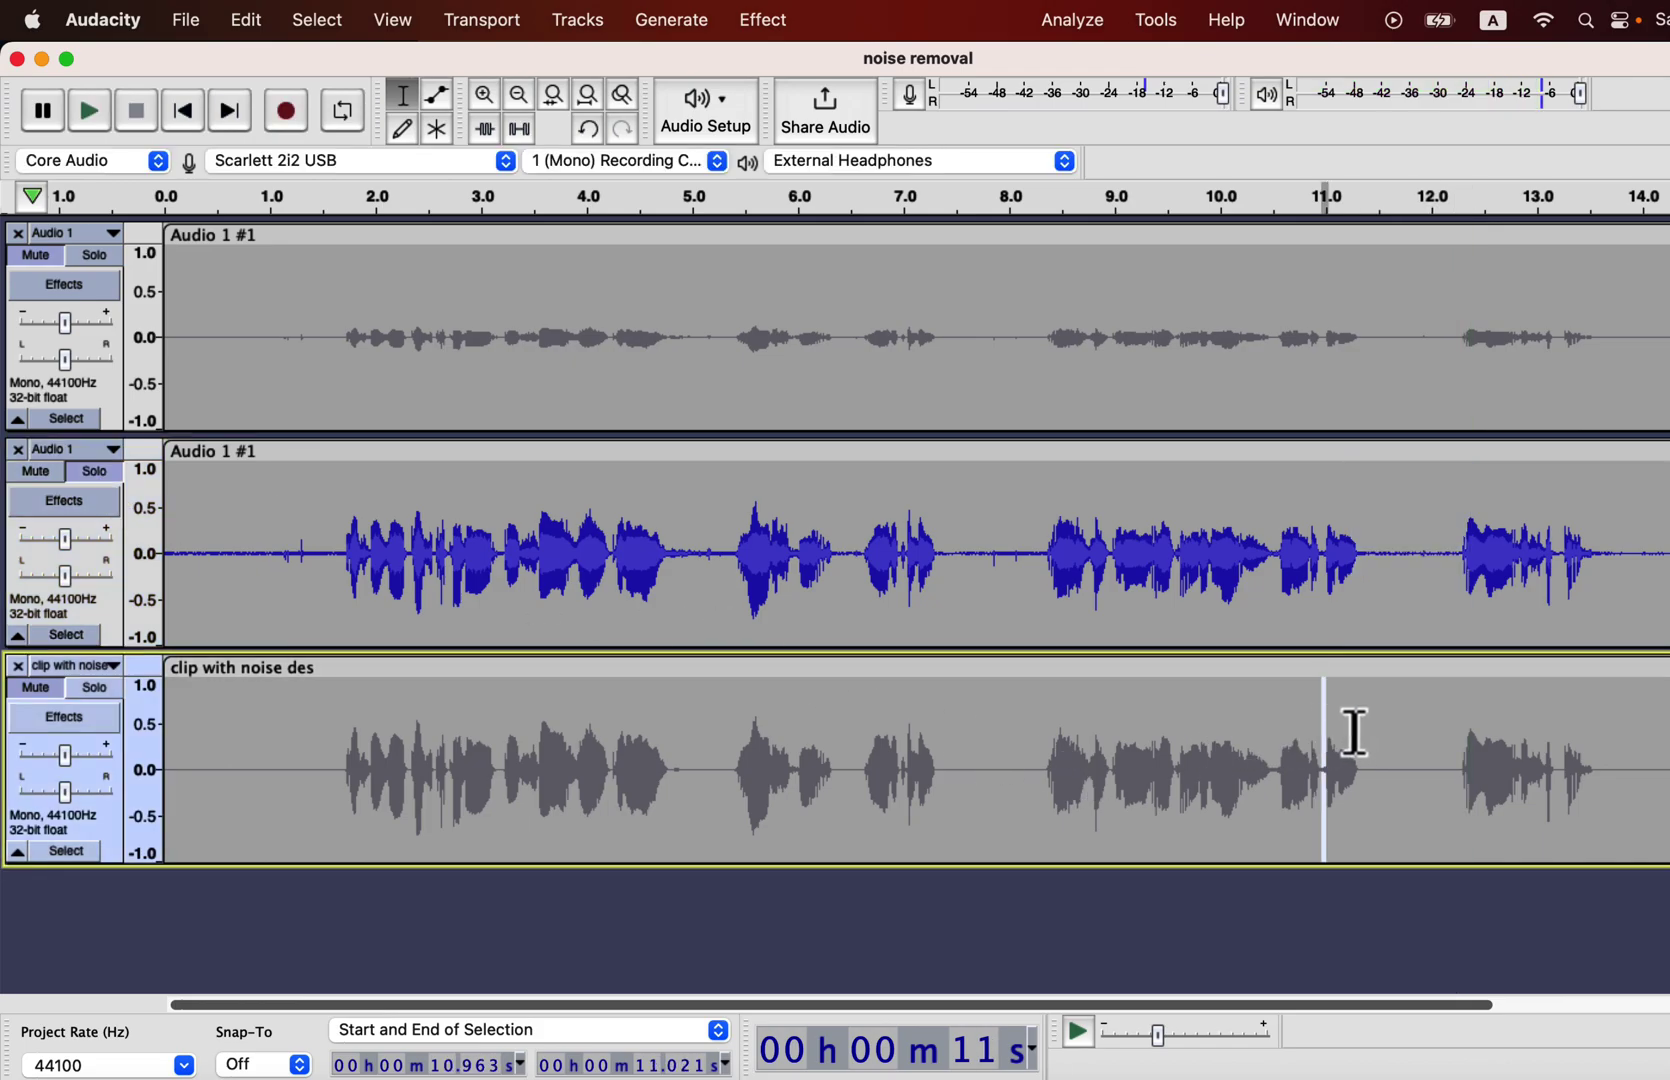
{"action": "left_click_drag", "start_coordinate": [1354, 736], "coordinate": [1468, 776]}
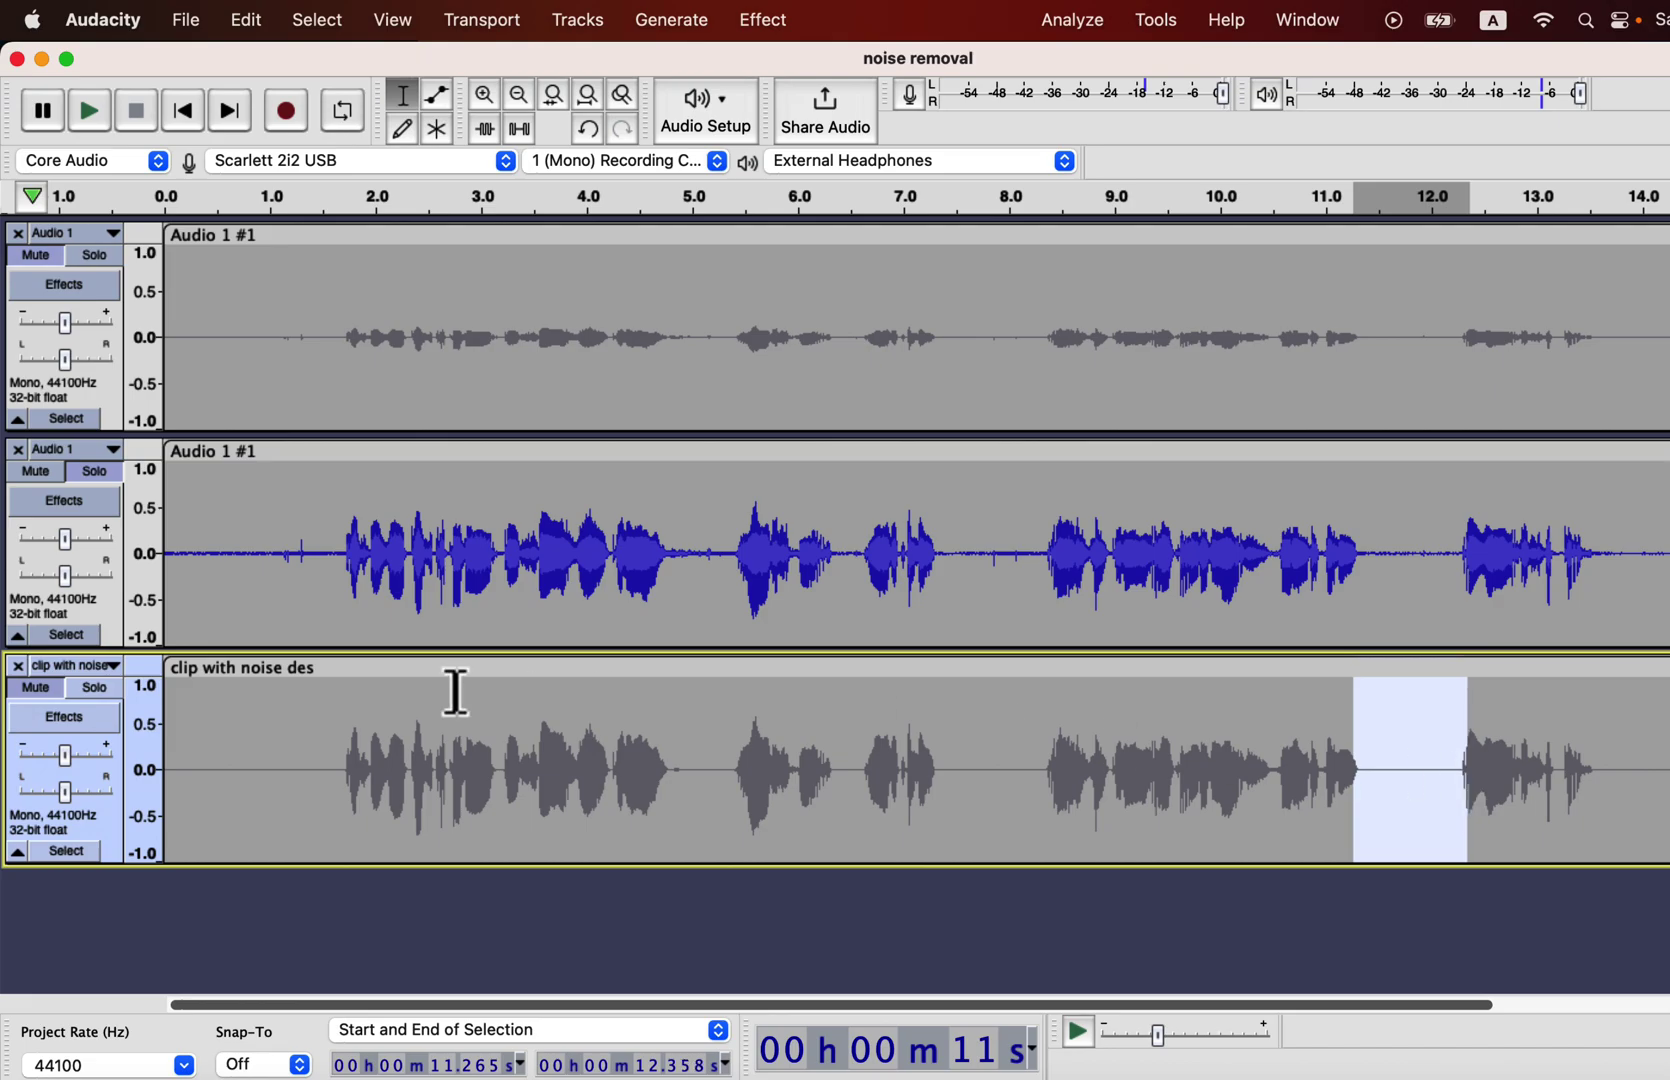
{"action": "left_click", "coordinate": [104, 698]}
{"action": "key", "text": "space"}
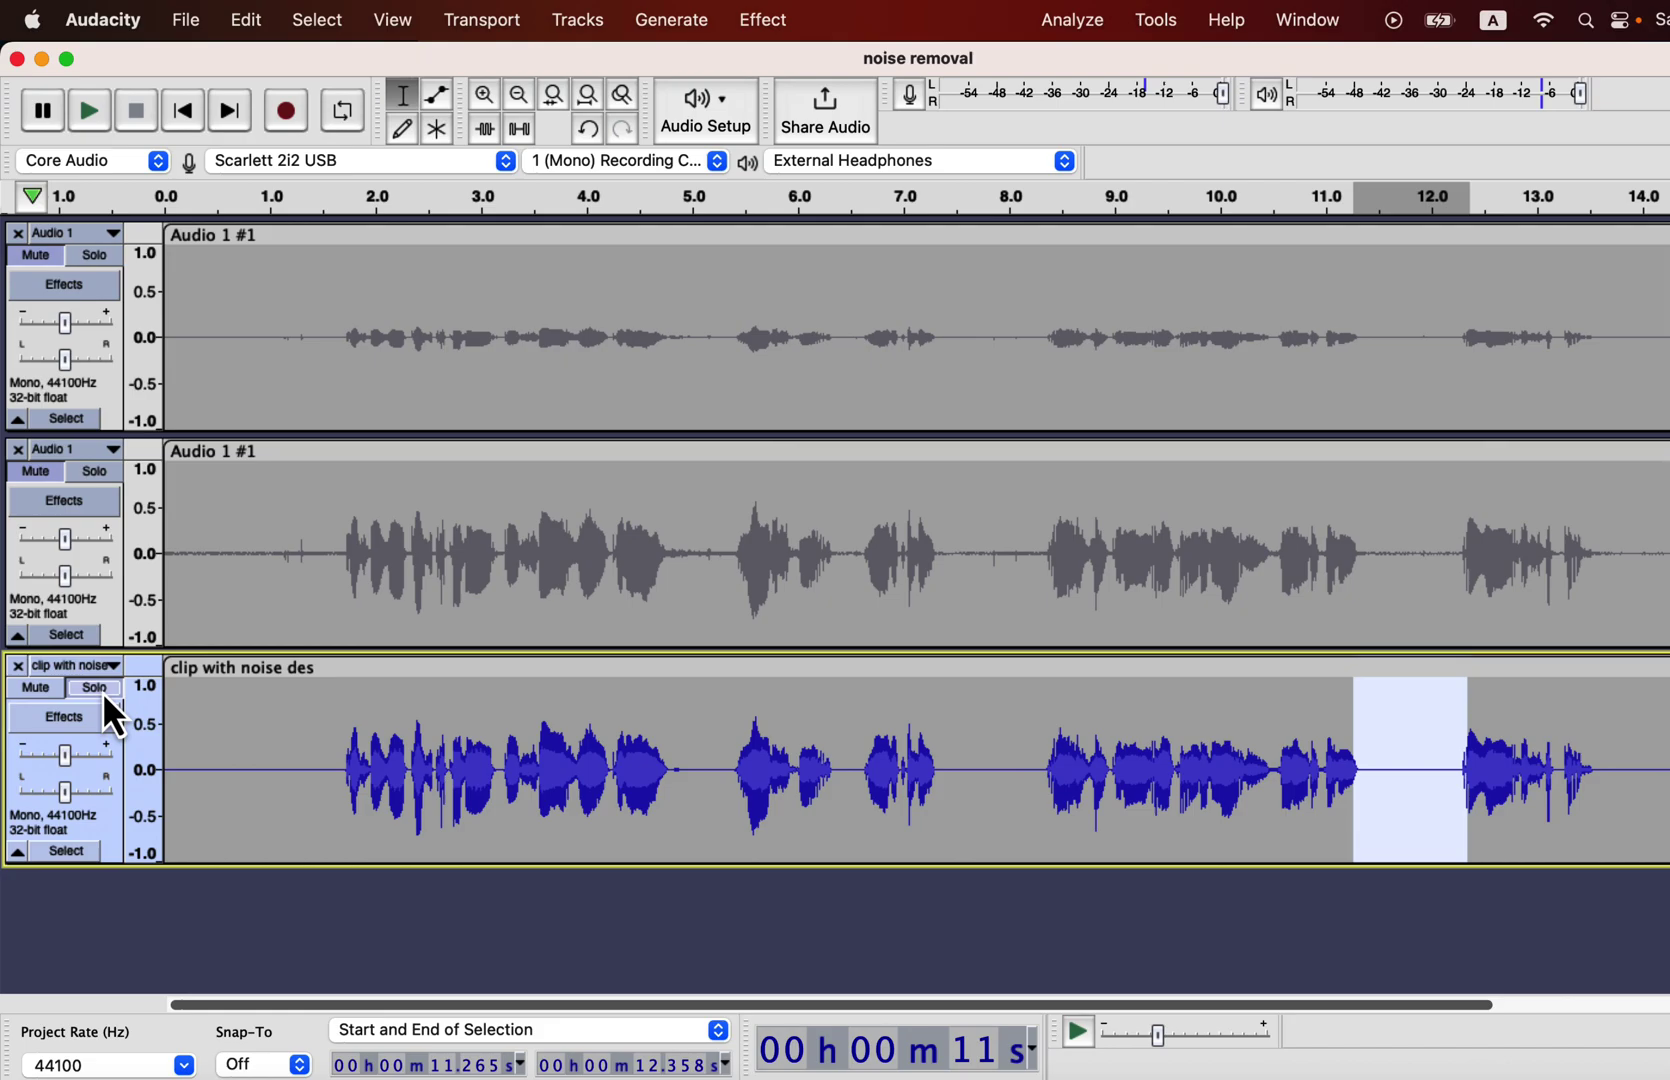
{"action": "key", "text": "super+Tab"}
{"action": "key", "text": "super+Tab"}
{"action": "key", "text": "super+Tab"}
{"action": "key", "text": "super+Tab"}
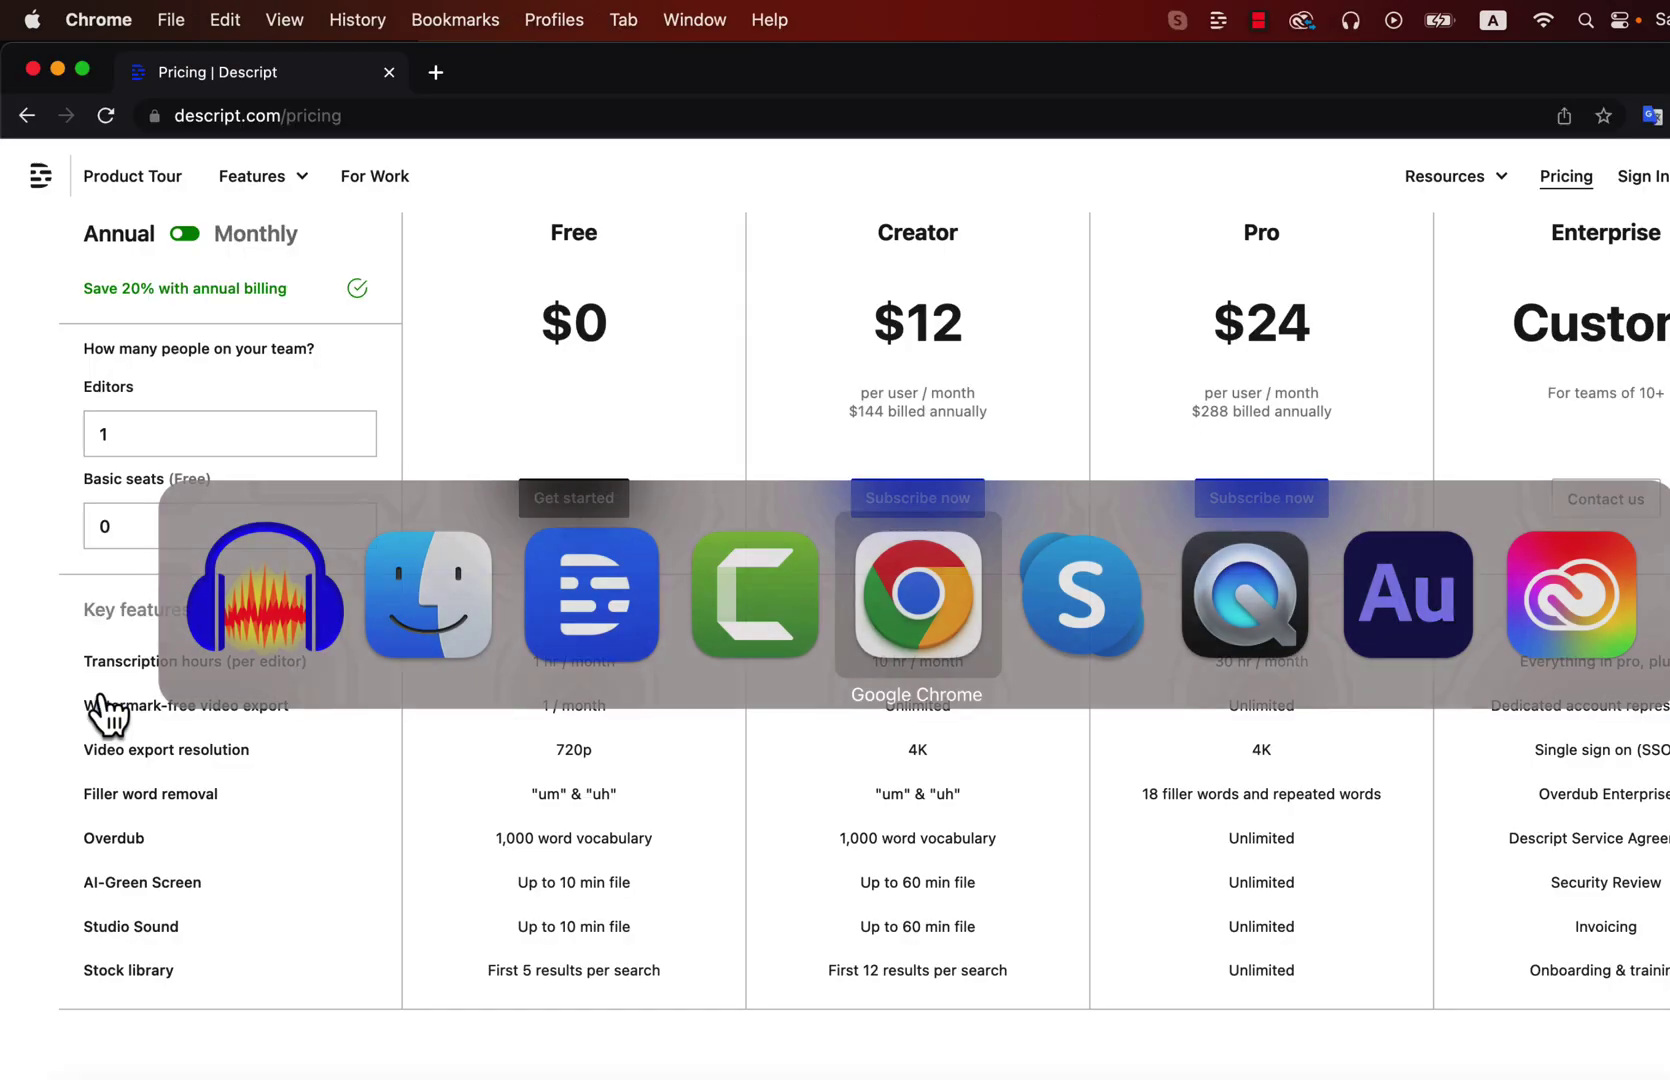